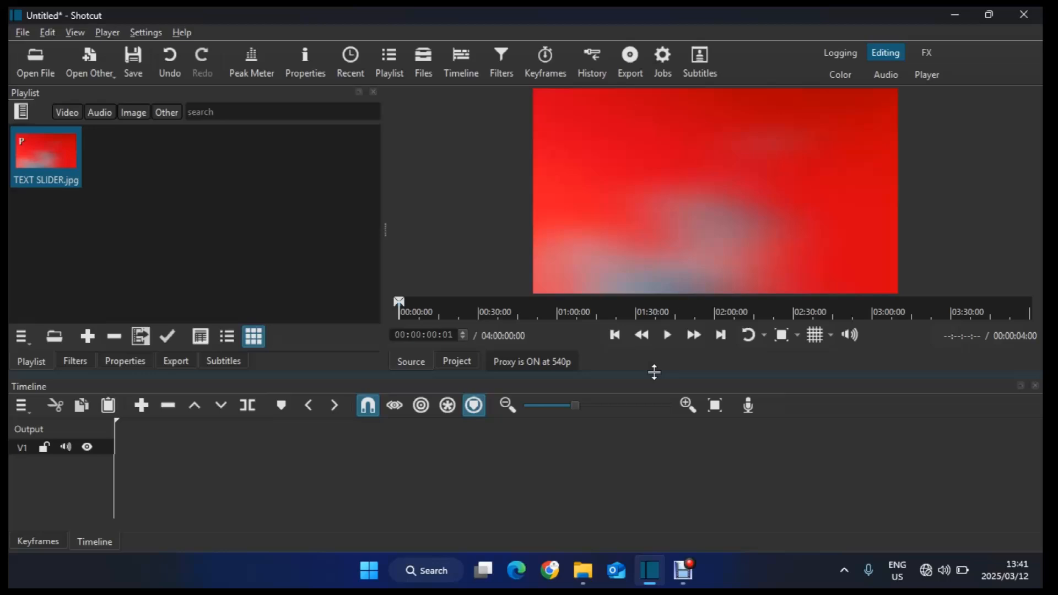
Step: Create a simple text clip listing the years 2020 through 2028 on separate lines and add it to the timeline
left_click(98, 63)
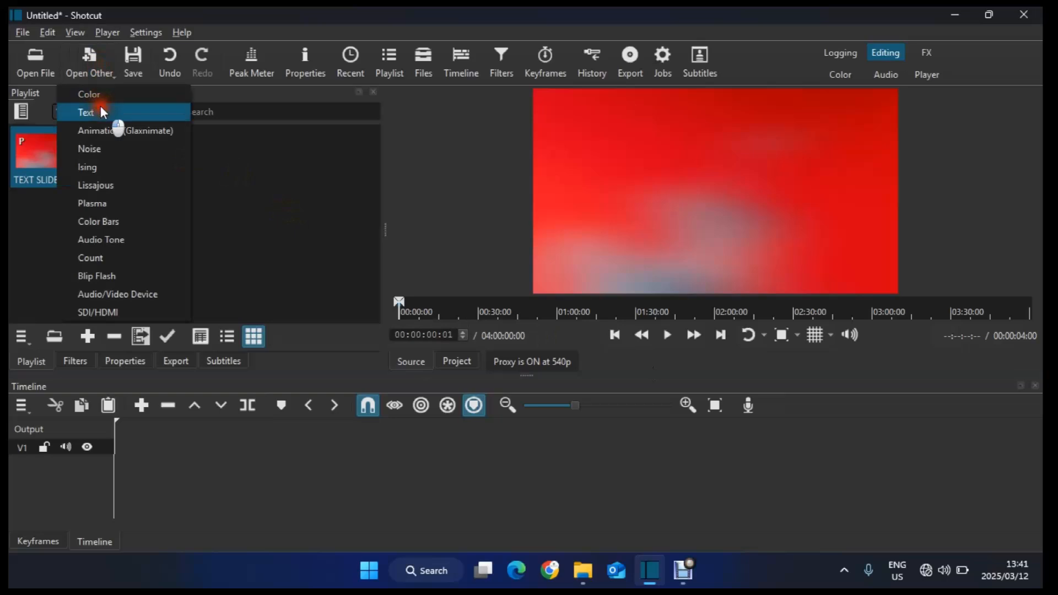
left_click(103, 113)
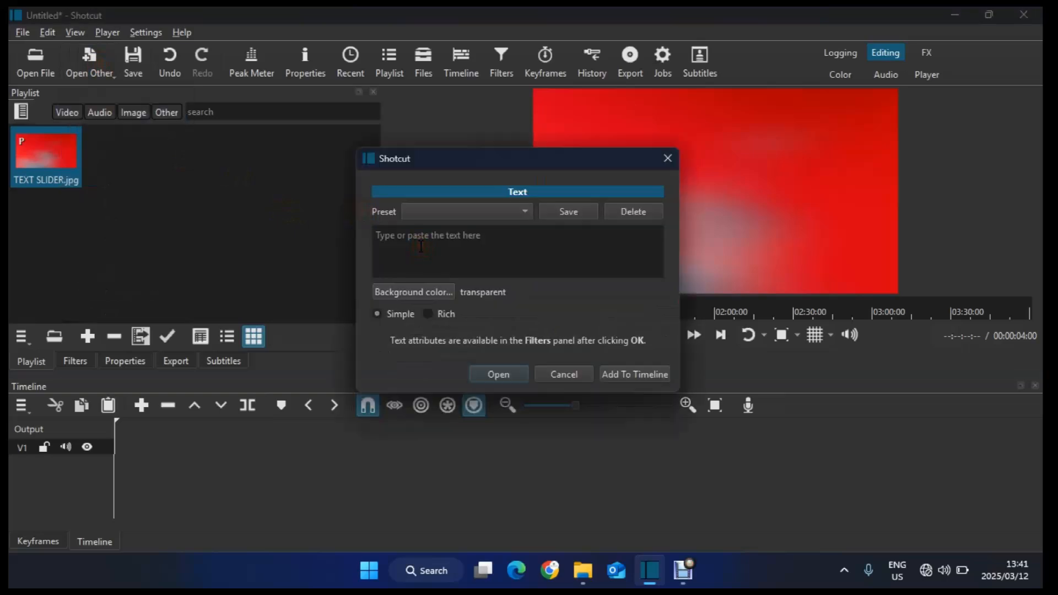
type("2020")
key("Return")
type("20")
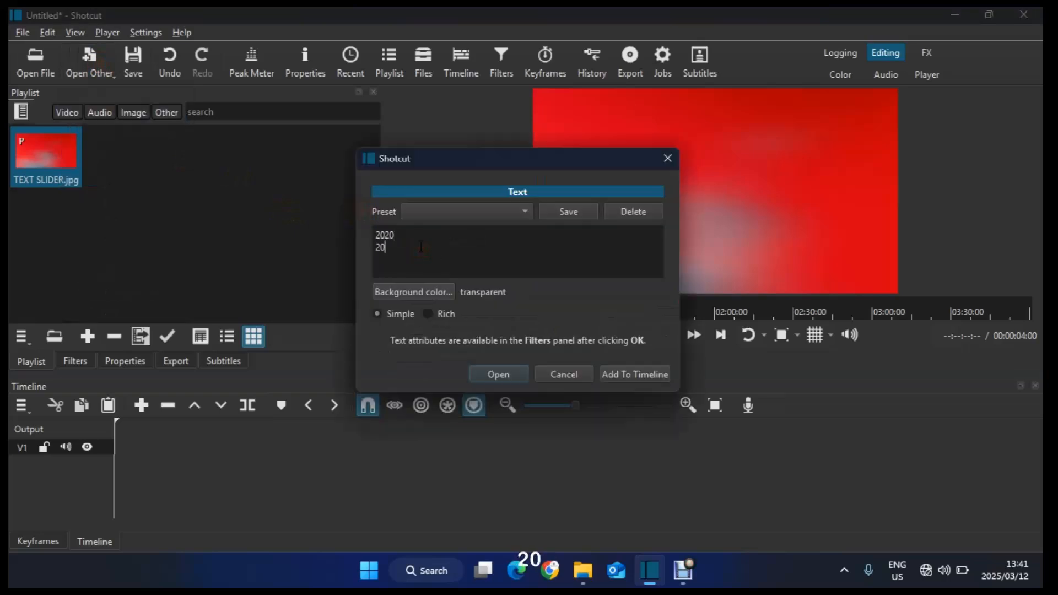
type("21")
key("Return")
type("2022")
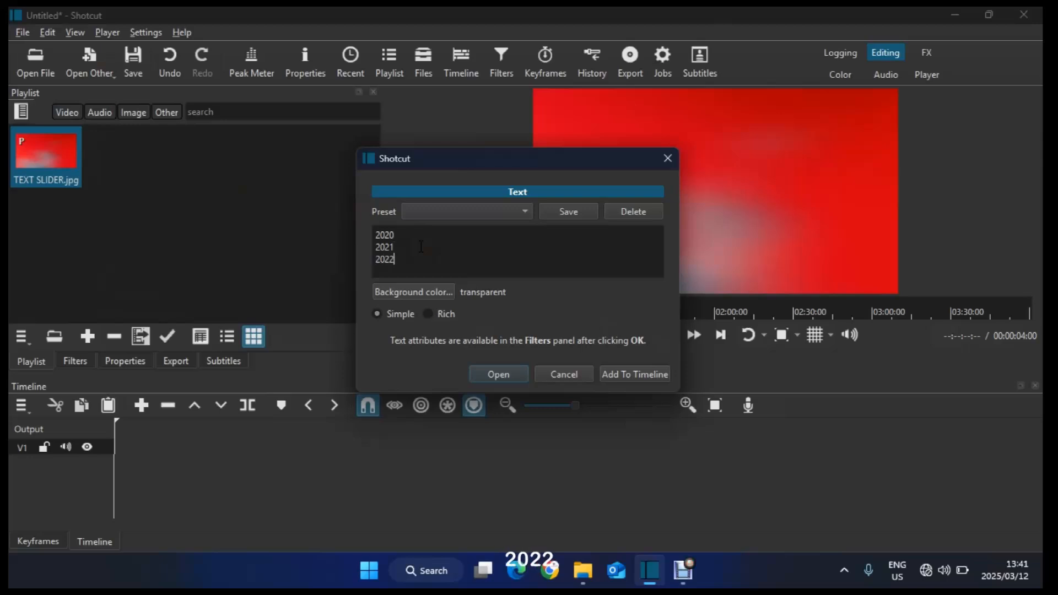
key("shift")
key("Return")
type("2023")
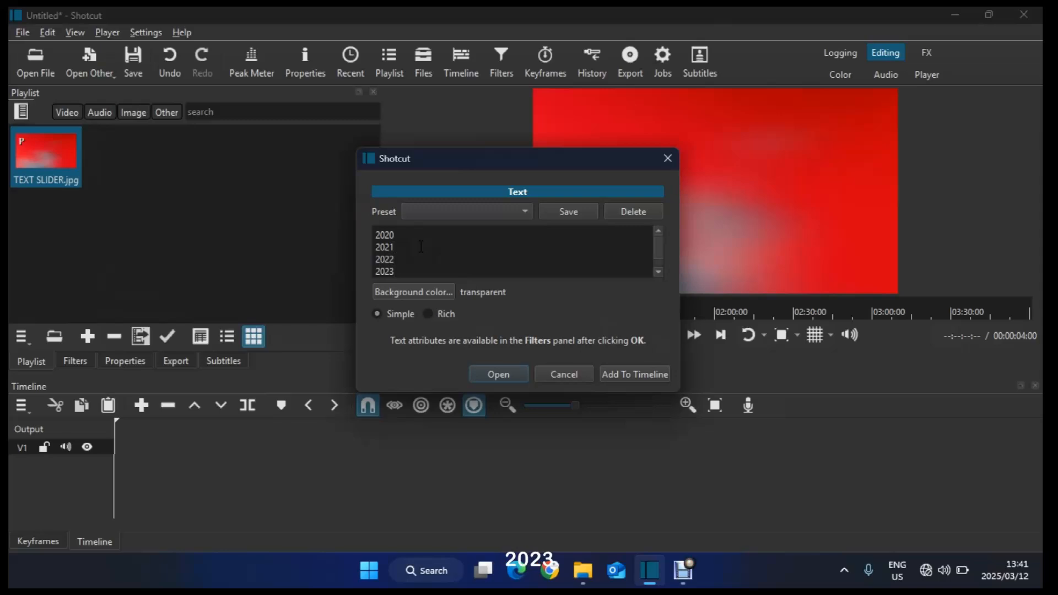
key("Return")
type("2024")
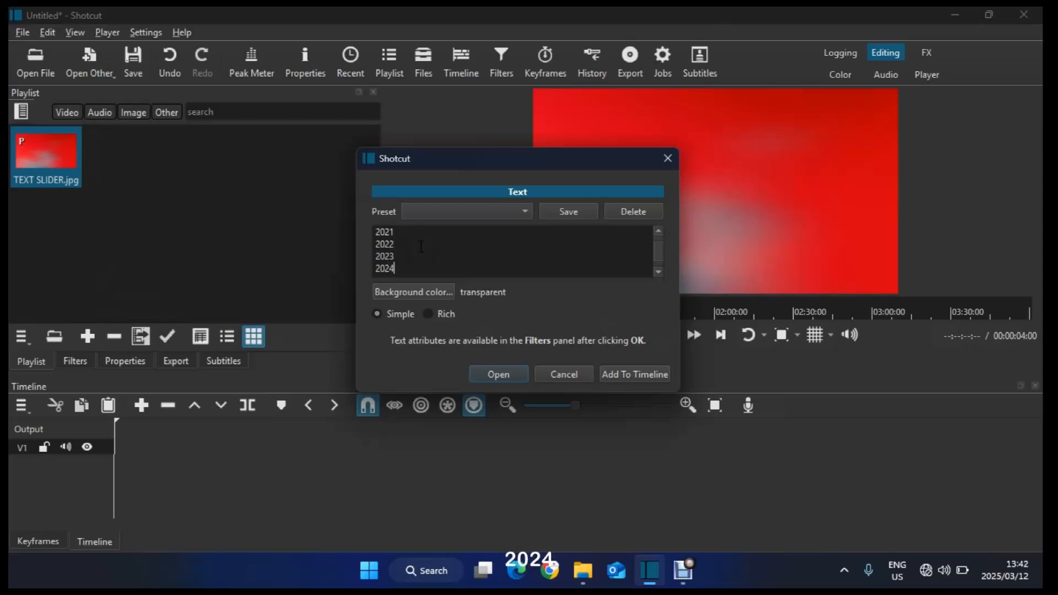
key("Return")
type("2025")
key("Return")
type("2026")
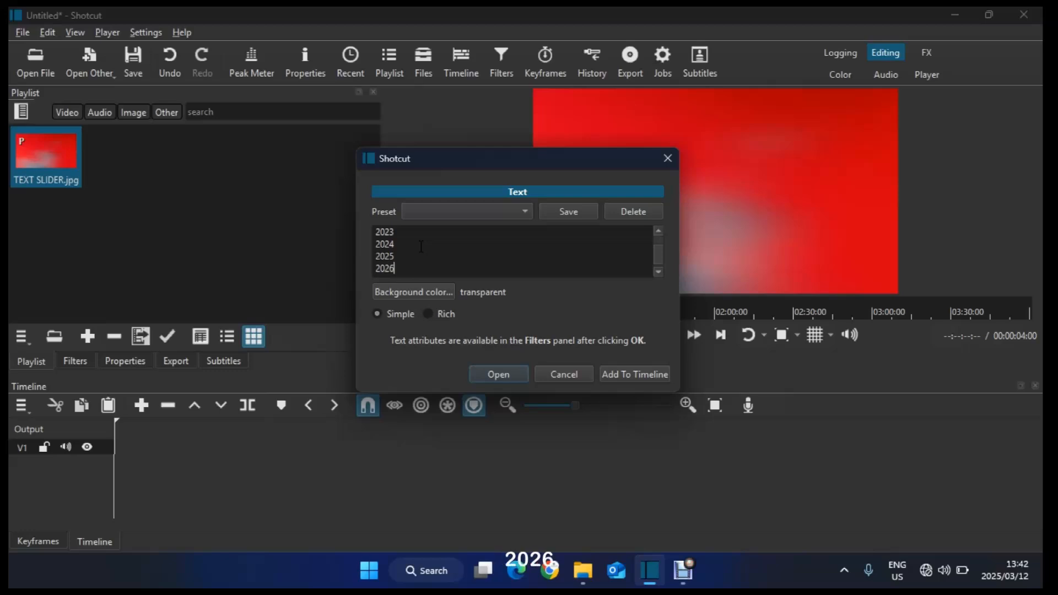
key("Return")
type("20")
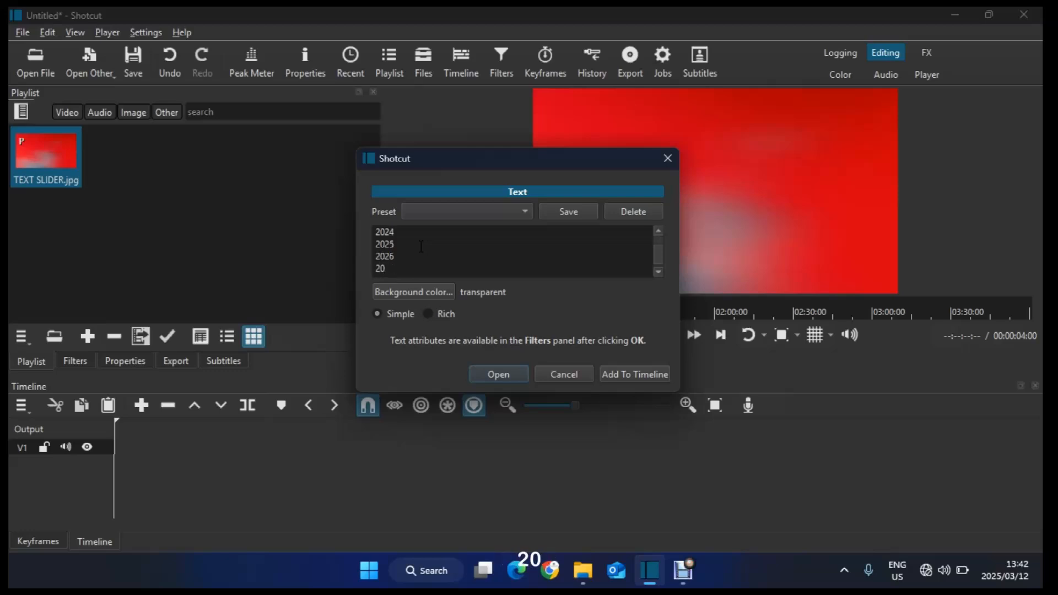
type("27")
key("Return")
type("2028")
left_click(620, 376)
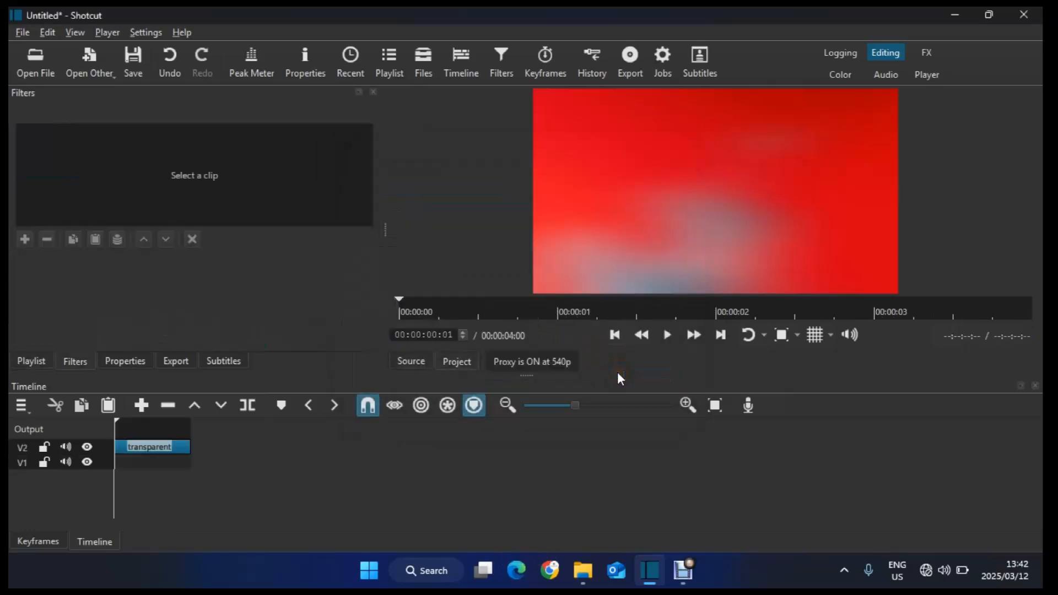
Step: Place the TEXT SLIDER.jpg image from the playlist on the track beneath the text clip
left_click(42, 363)
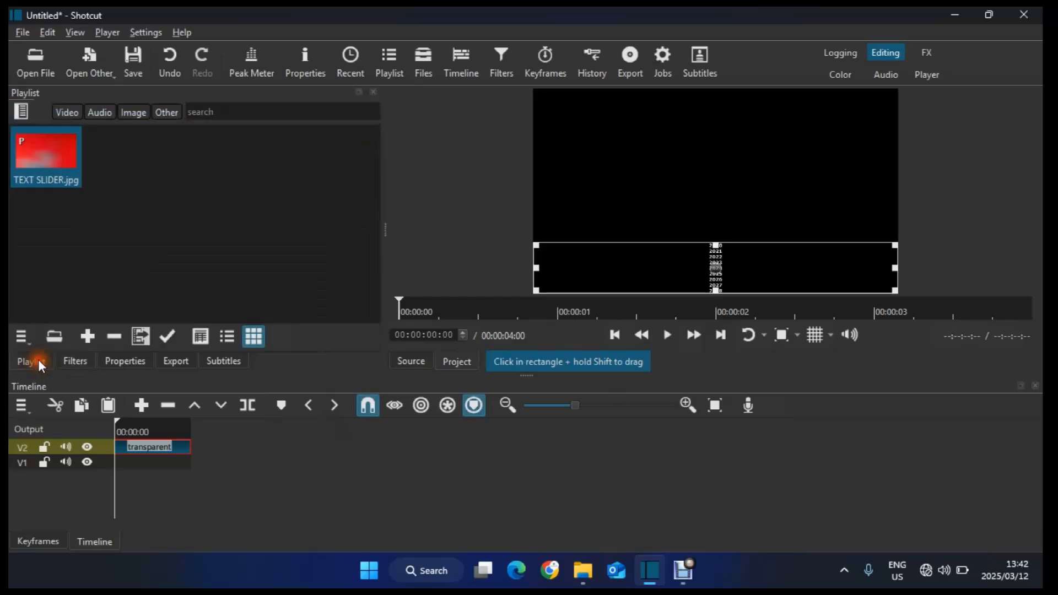
left_click_drag(48, 161, 118, 466)
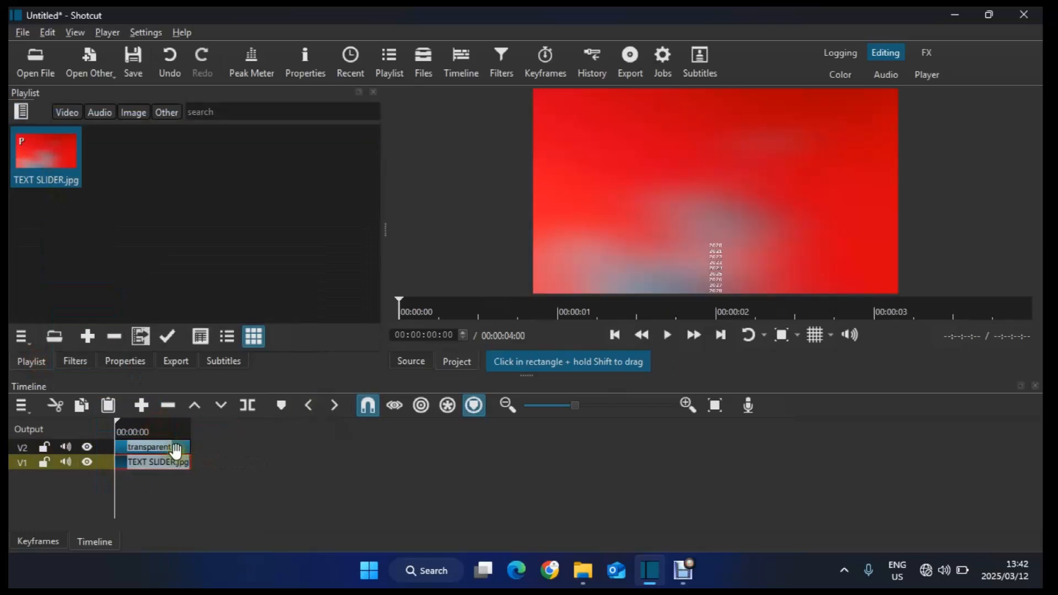
Step: Turn on the preview grid and move the text clip's box up so it fills the frame
left_click(171, 444)
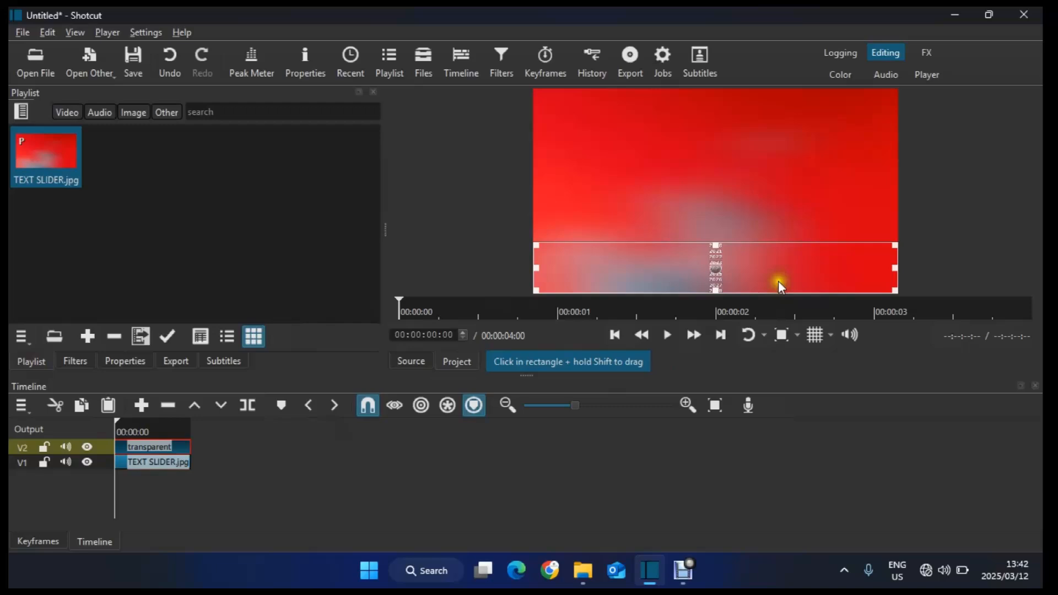
left_click(815, 335)
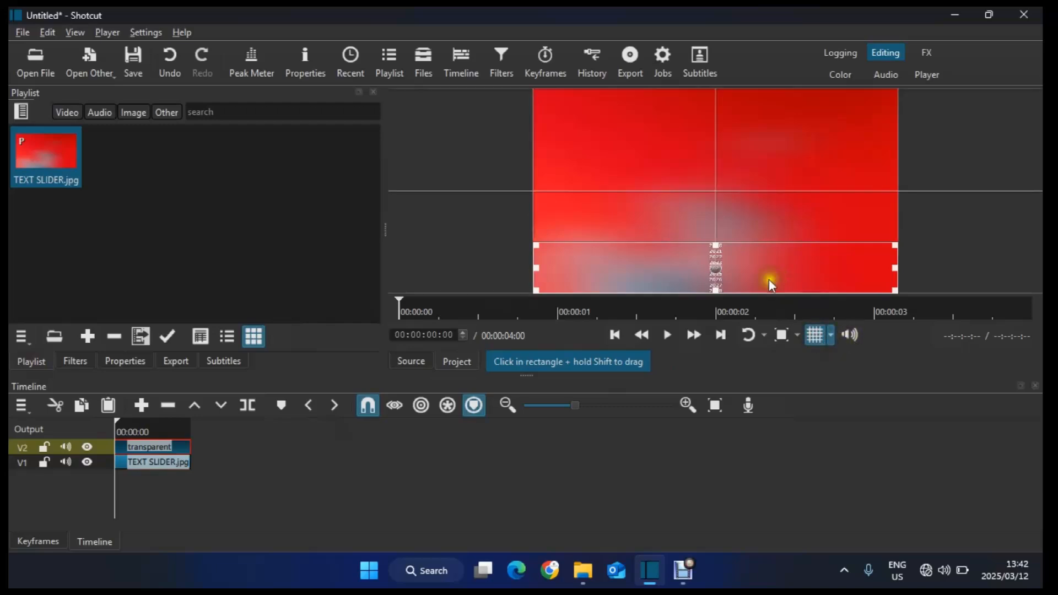
left_click_drag(717, 246, 727, 84)
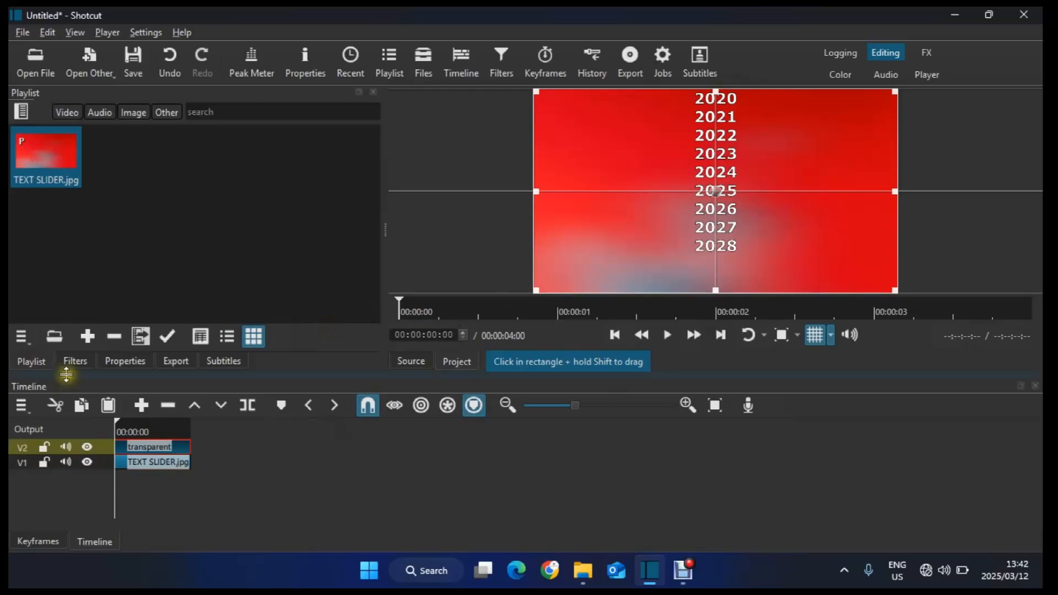
Step: Open the text filter settings and set the vertical fit to Middle
left_click(77, 363)
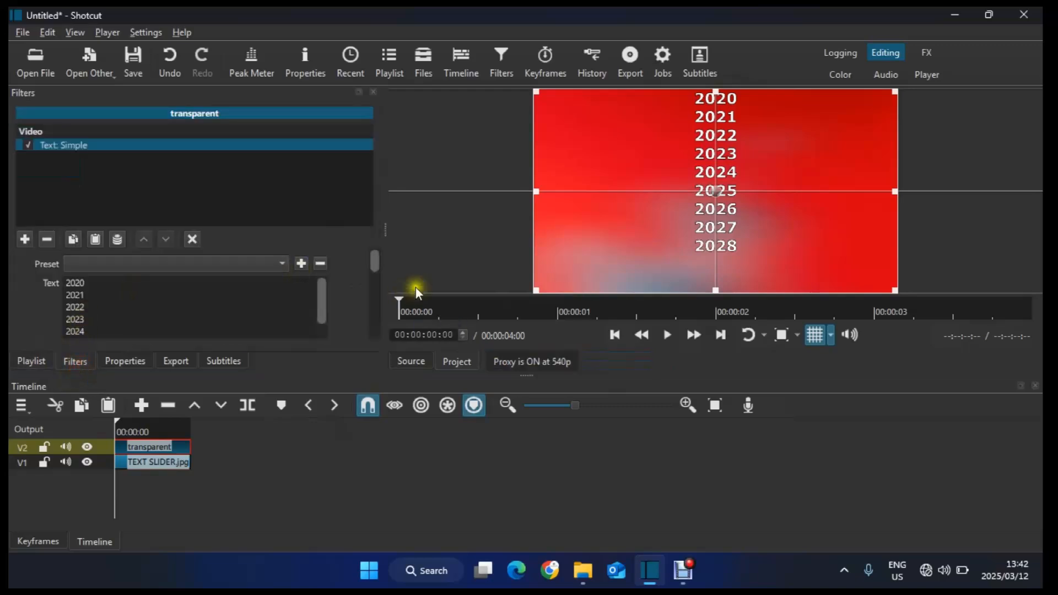
left_click_drag(375, 256, 379, 315)
left_click(155, 321)
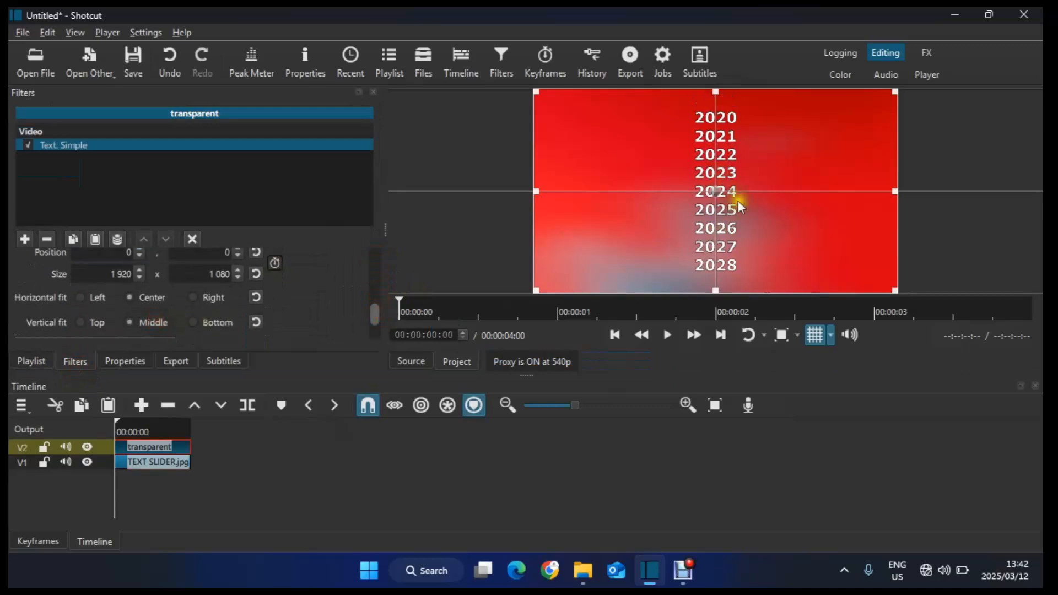
Step: Switch the preview grid overlay to a 20 Pixel Grid
left_click(831, 335)
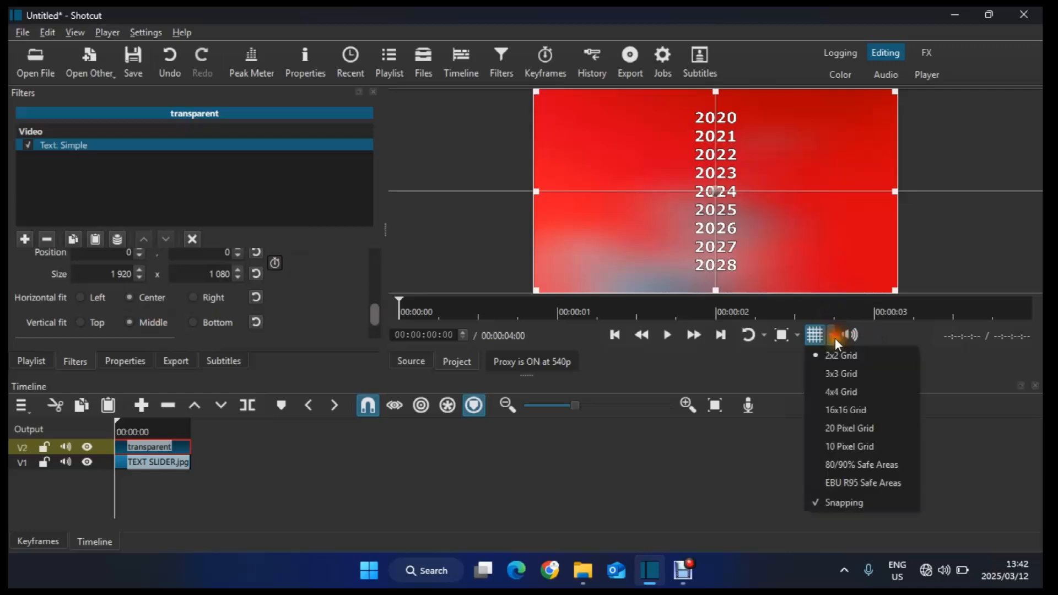
left_click(846, 375)
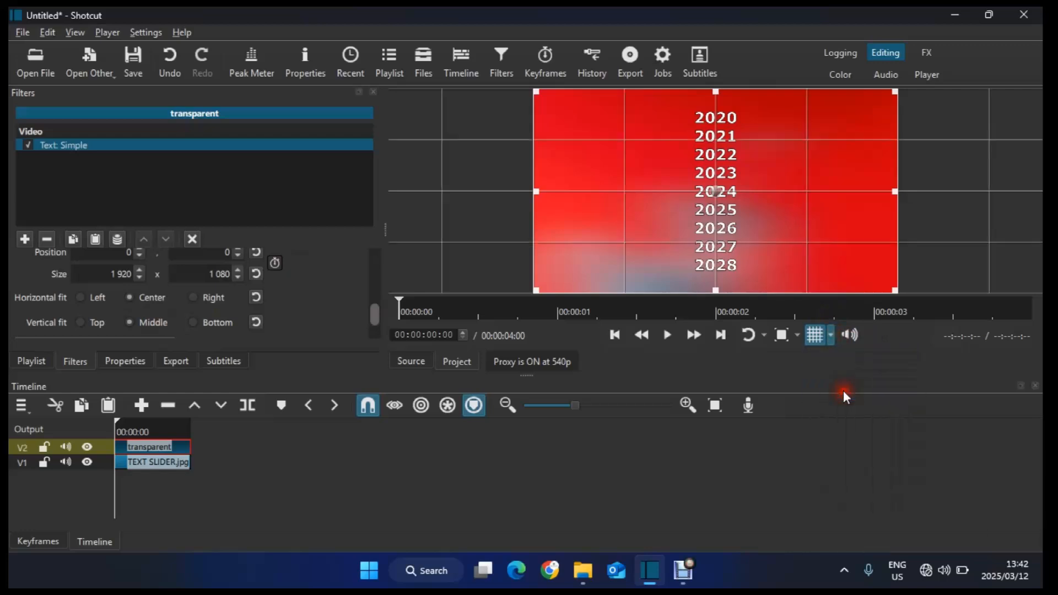
left_click(834, 335)
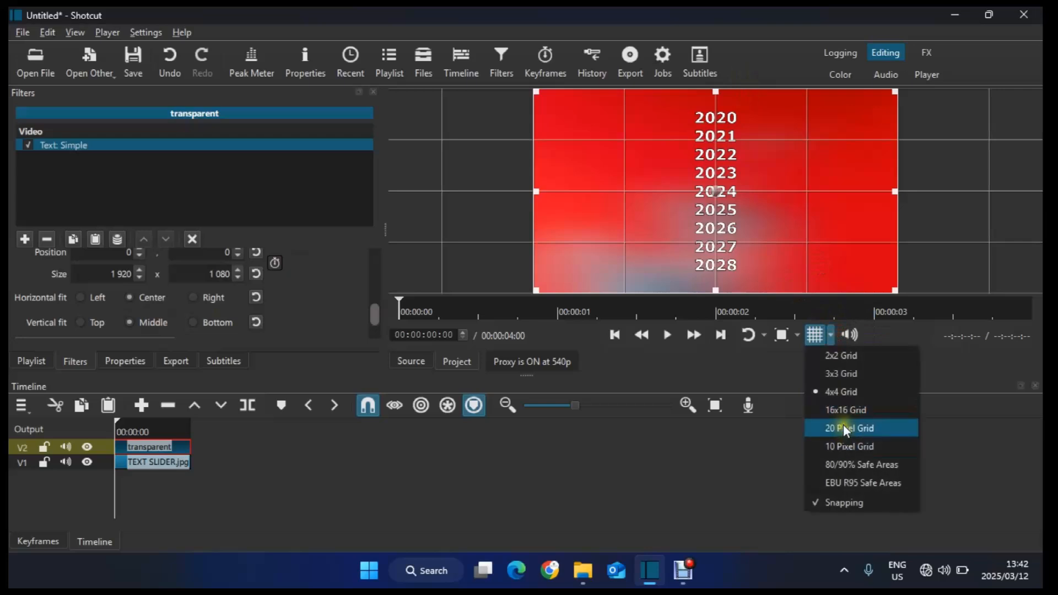
left_click(847, 429)
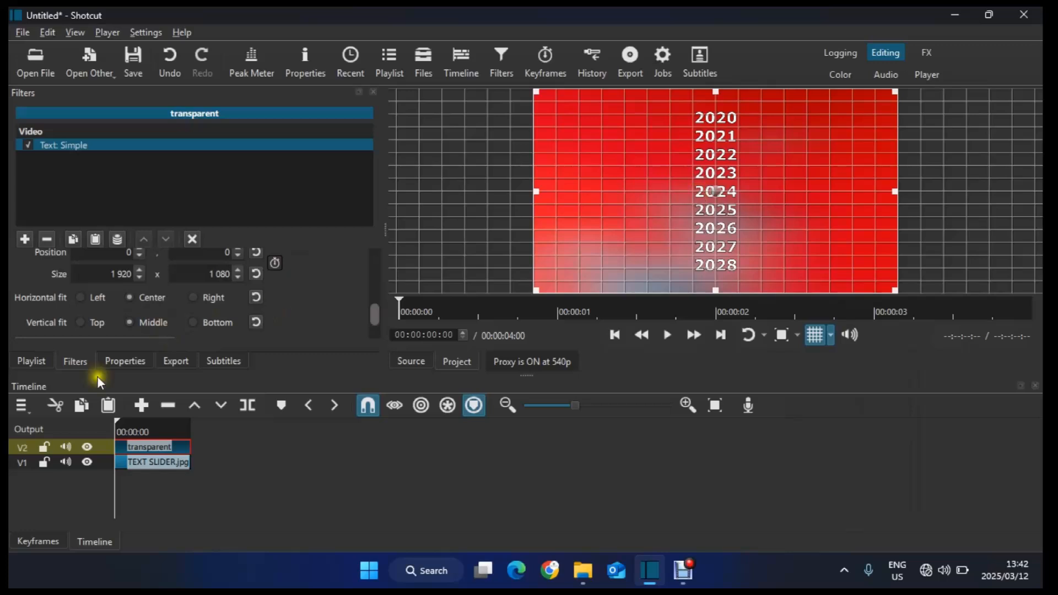
Step: Add a third video track and paste a copy of the TEXT SLIDER.jpg clip onto it
key("ctrl+j")
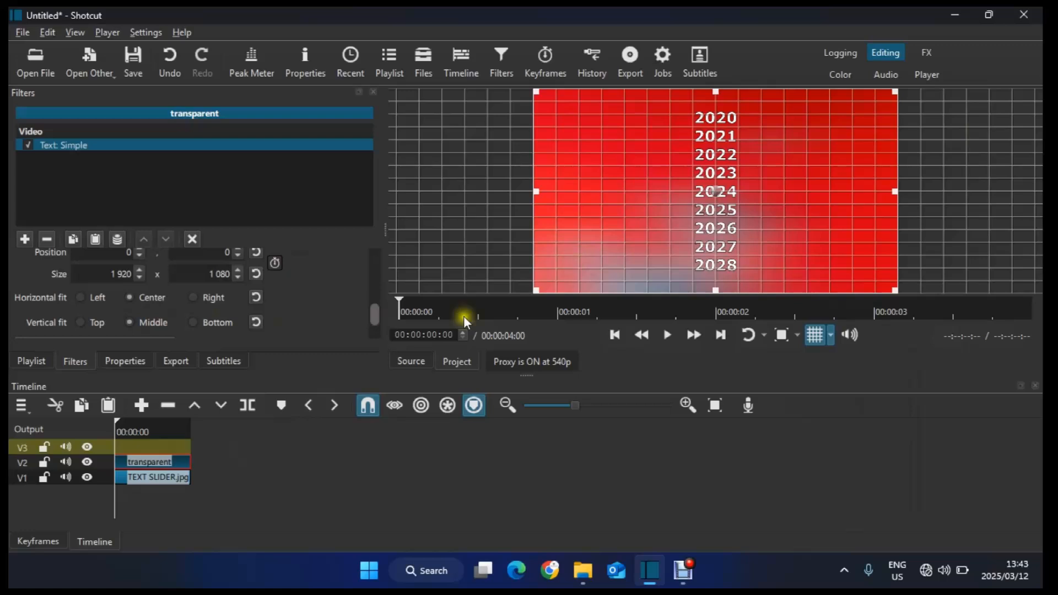
left_click(152, 479)
key("ctrl+c")
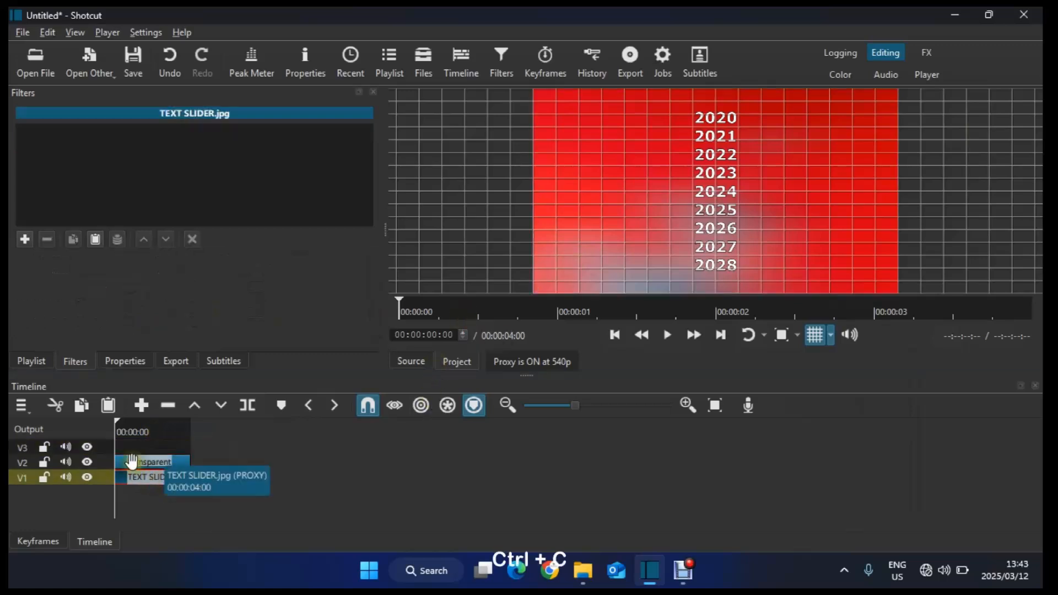
left_click(111, 444)
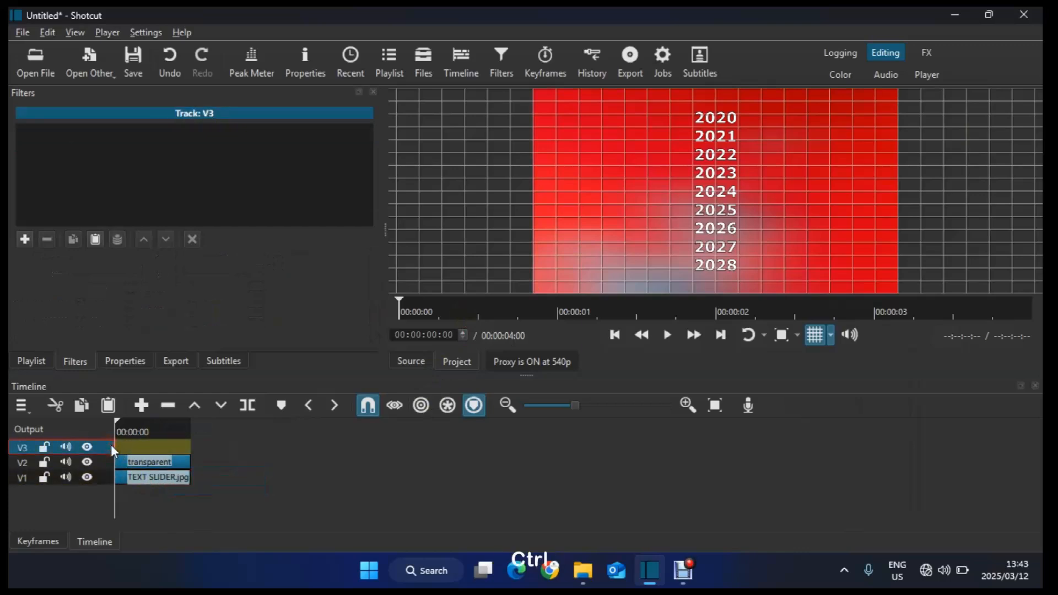
key("ctrl+v")
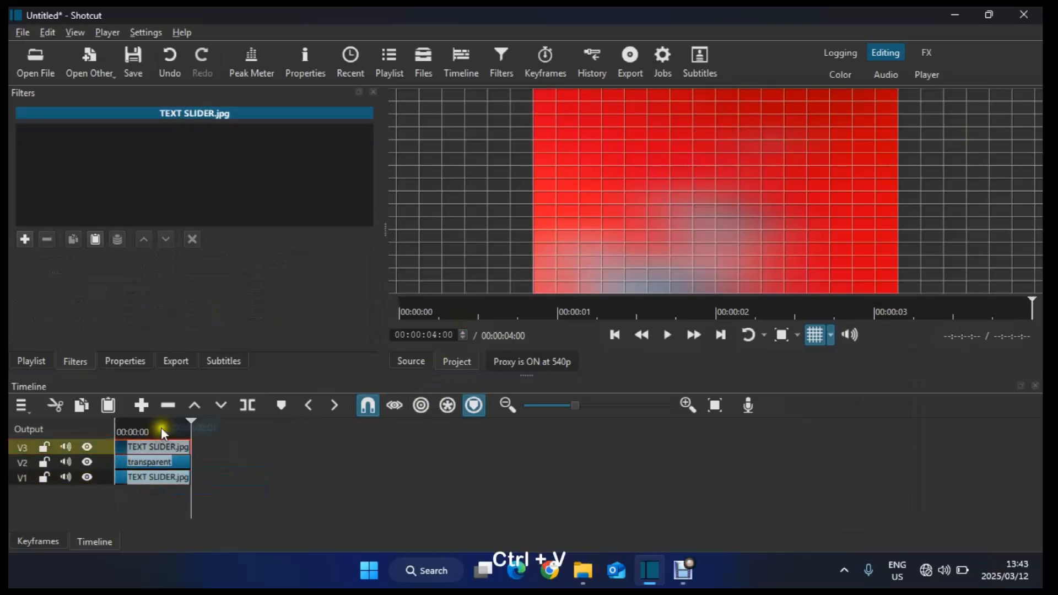
Step: Add an Opacity filter to the top image clip and set its level to 45%
left_click(127, 426)
left_click(35, 361)
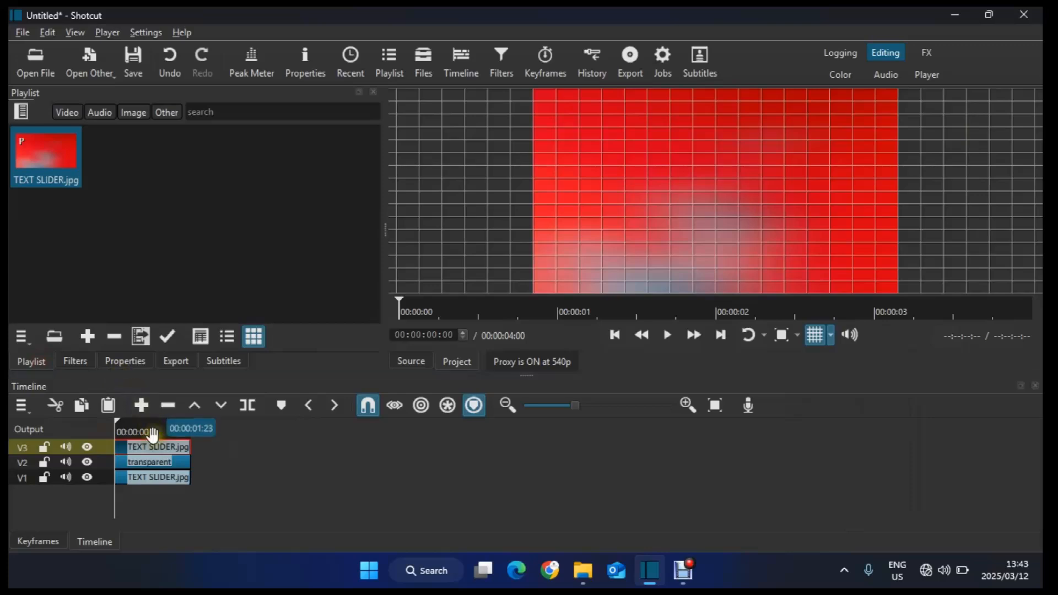
left_click(76, 361)
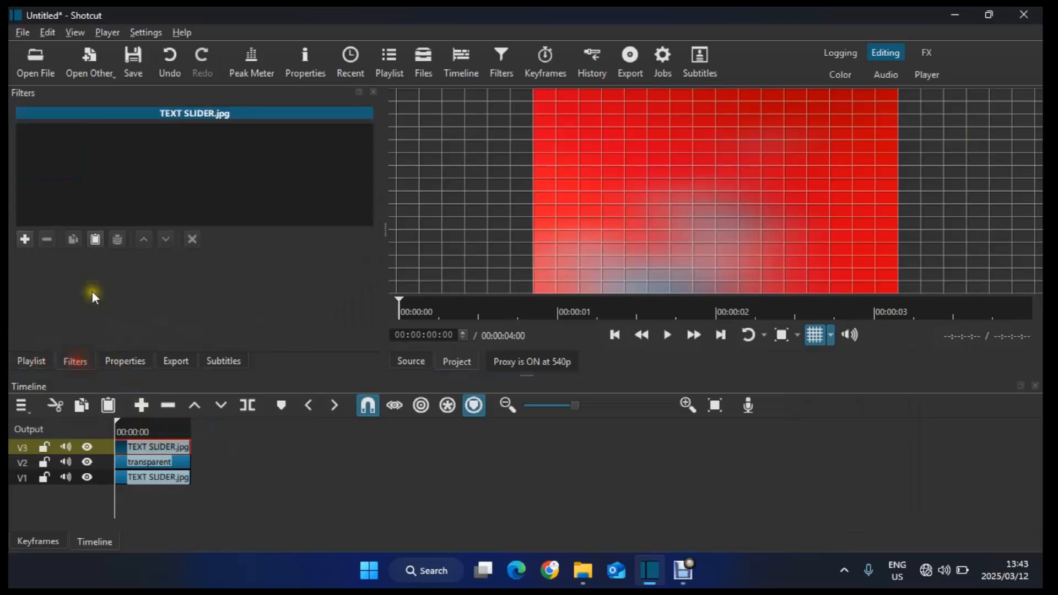
left_click(25, 240)
type("opa")
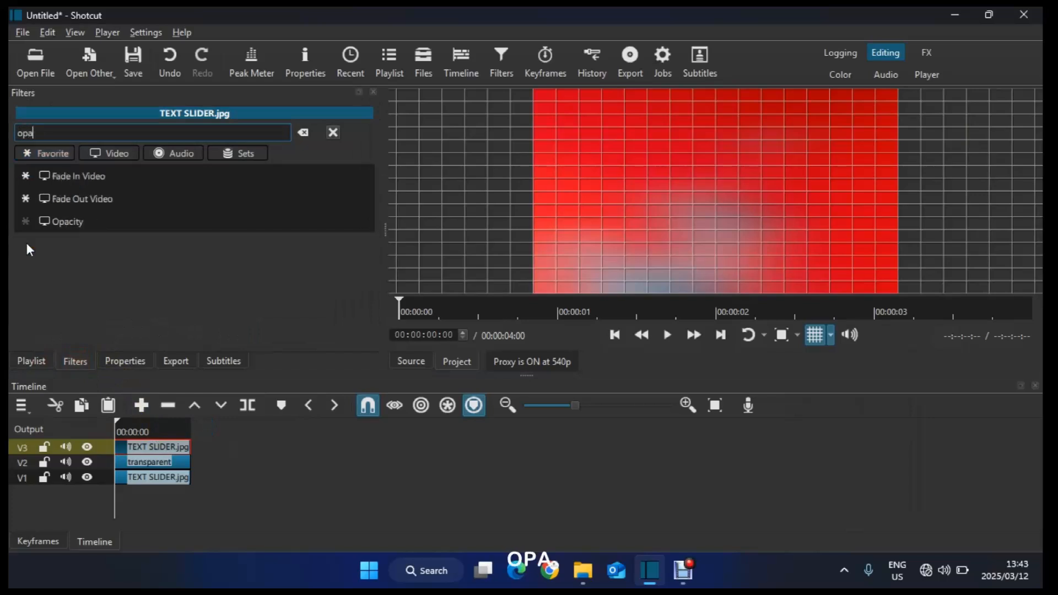
left_click(96, 219)
left_click(167, 298)
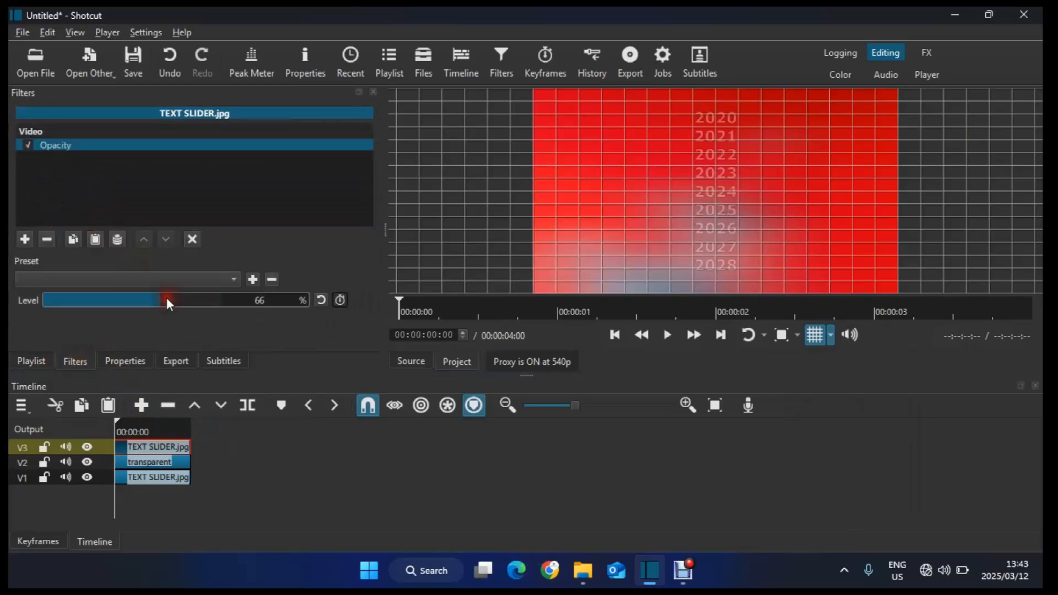
left_click_drag(153, 301, 134, 302)
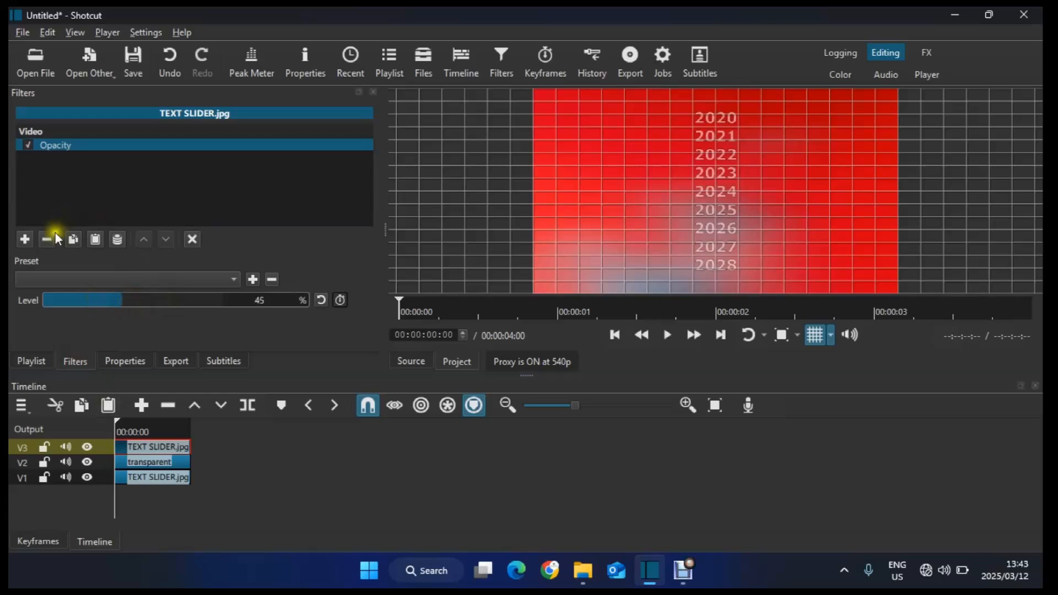
Step: Add a Mask: Draw (Glaxnimate) filter to the top image clip
left_click(26, 239)
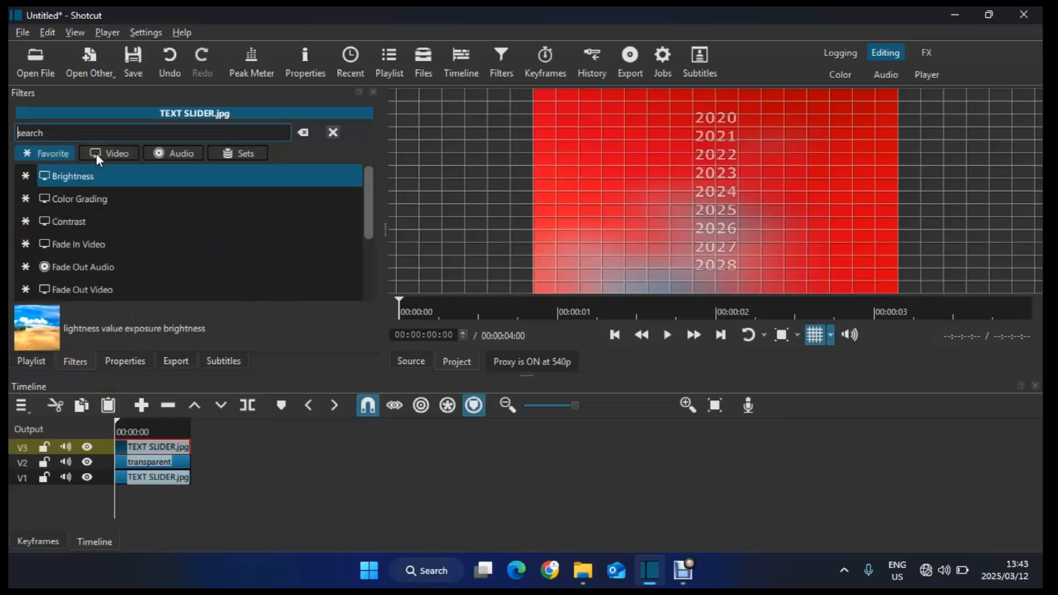
type("glax")
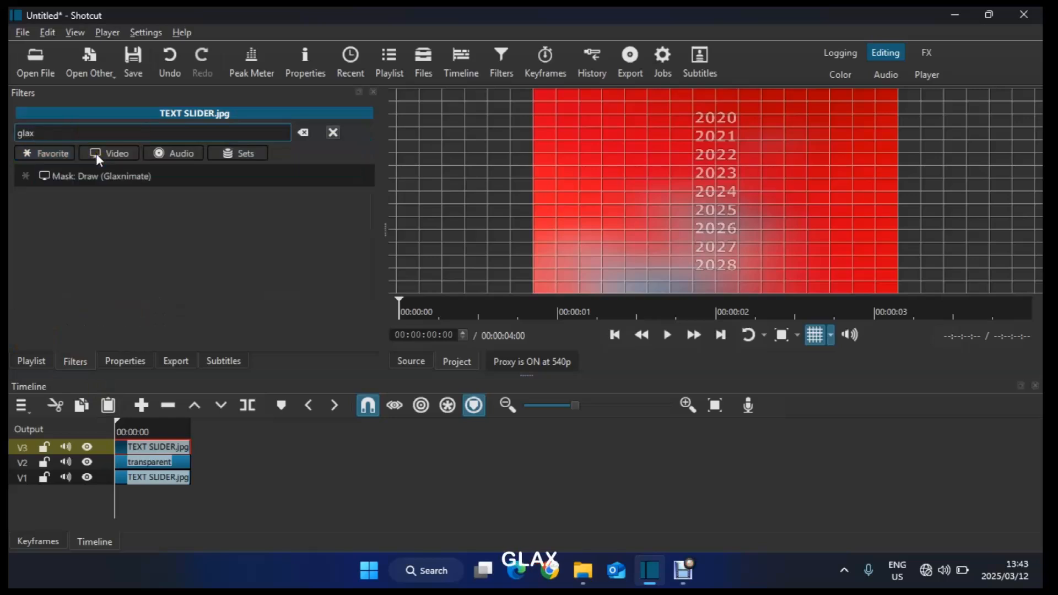
left_click(111, 176)
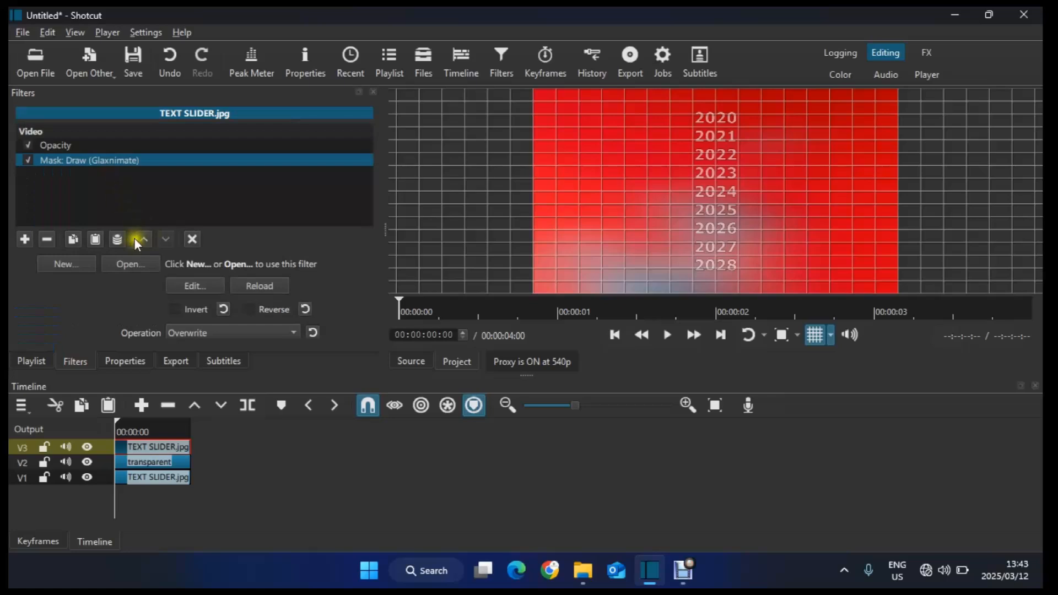
Step: Create a new mask animation file named window
left_click(66, 264)
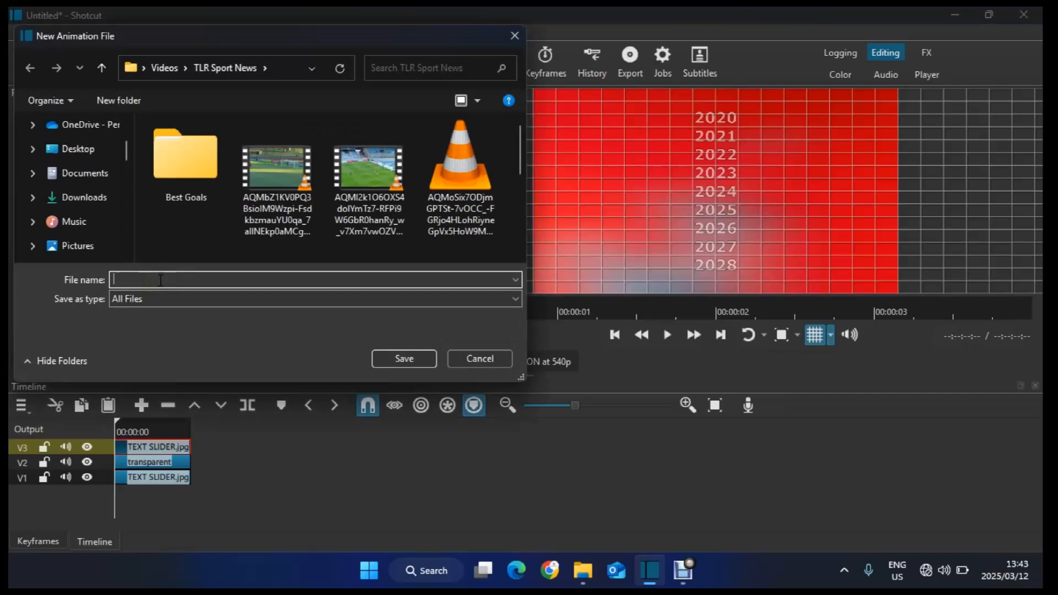
type("window")
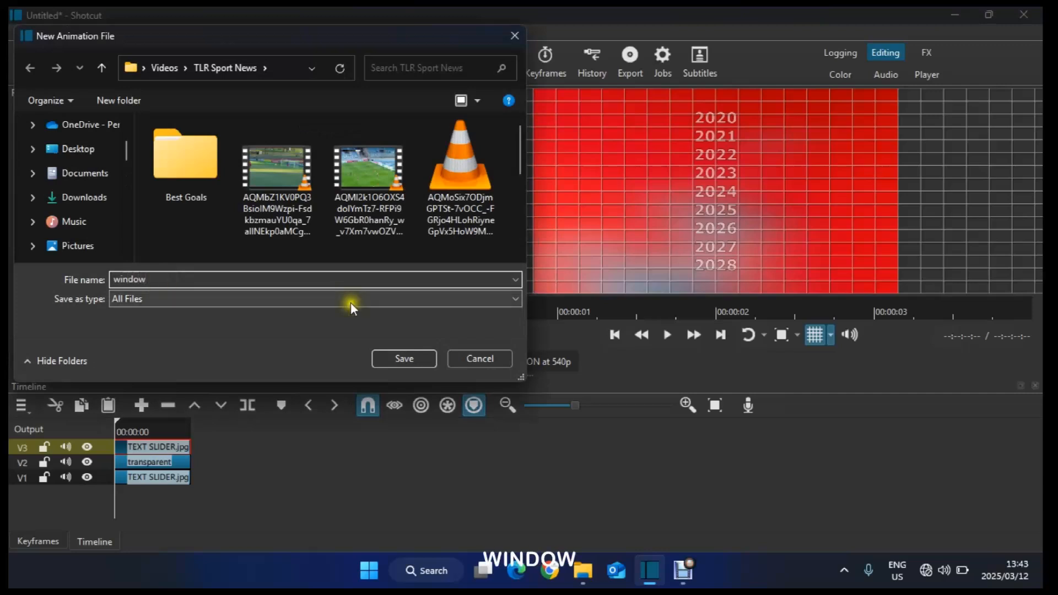
left_click(384, 358)
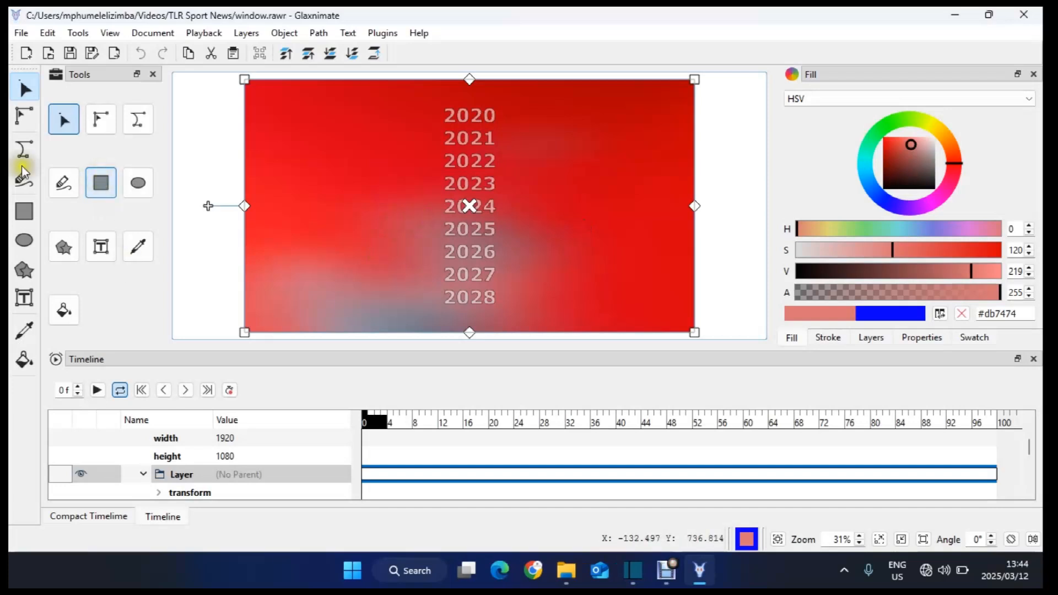
Step: Draw a four-point rectangular path around one year line as the mask window
left_click(25, 149)
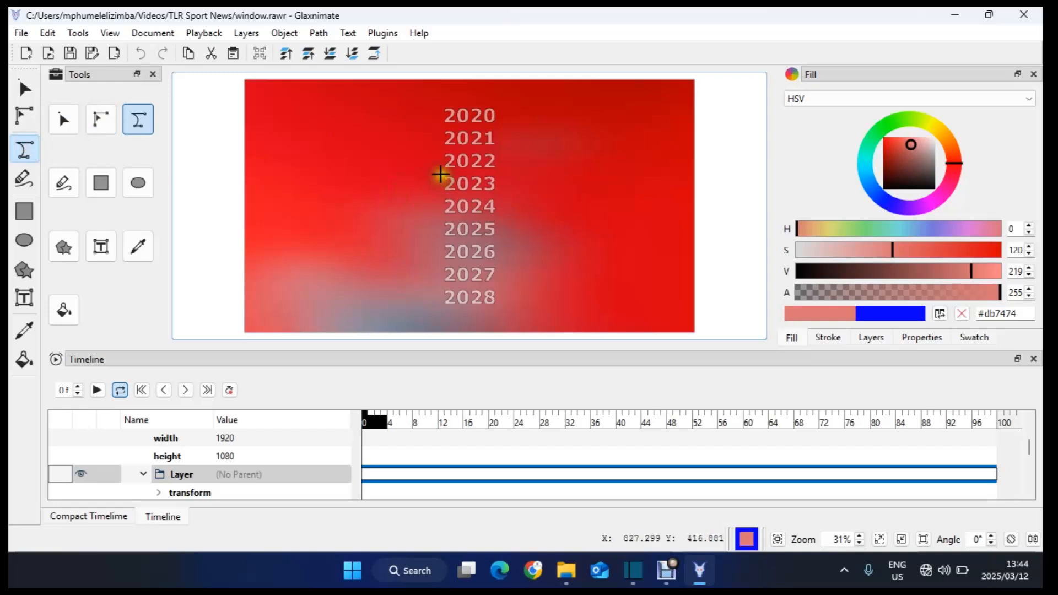
left_click(438, 174)
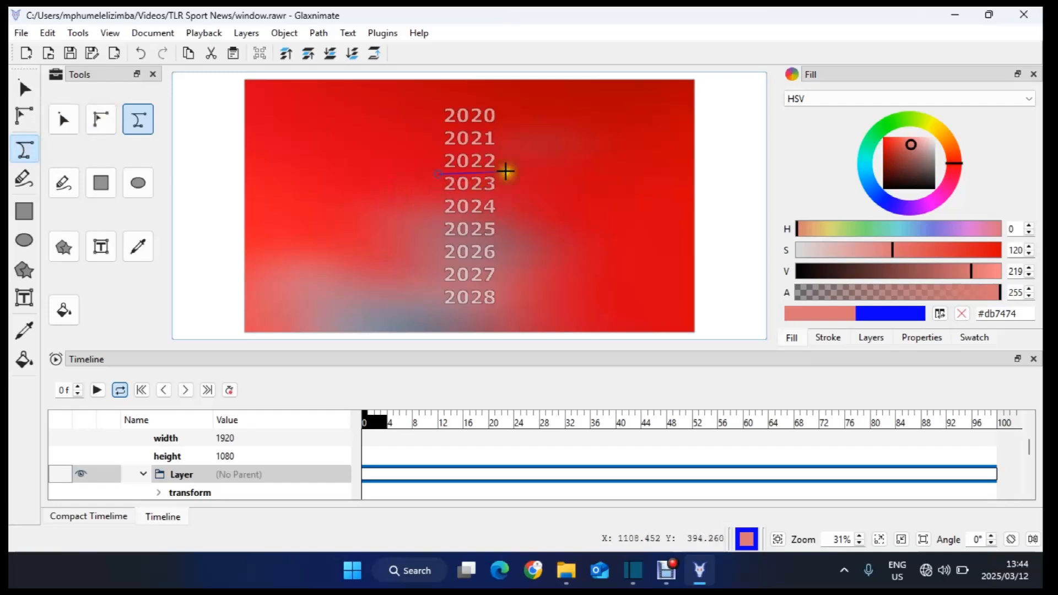
left_click(503, 173)
left_click(502, 197)
left_click(438, 196)
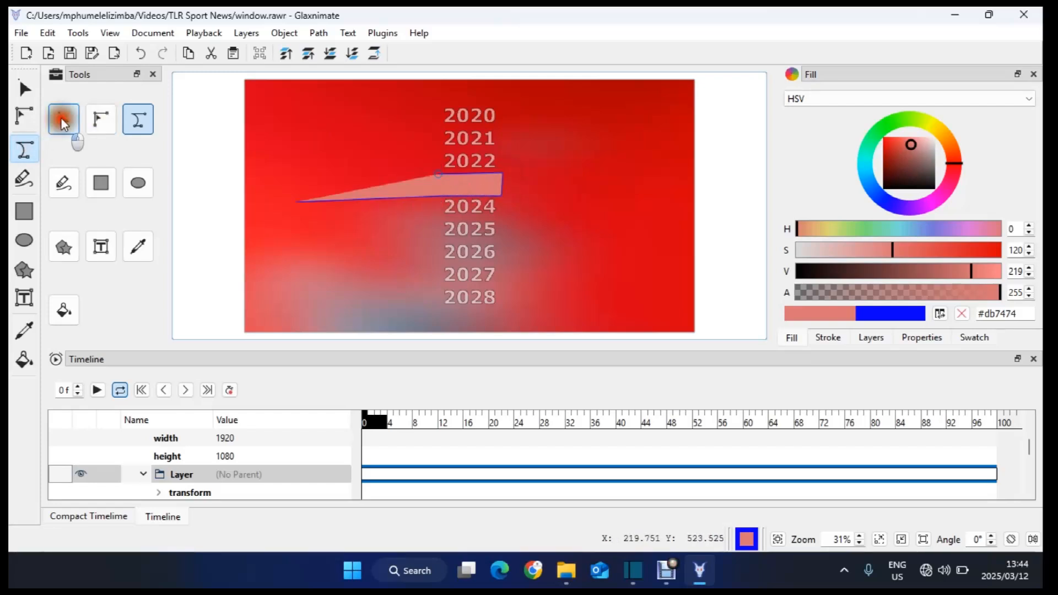
left_click(64, 120)
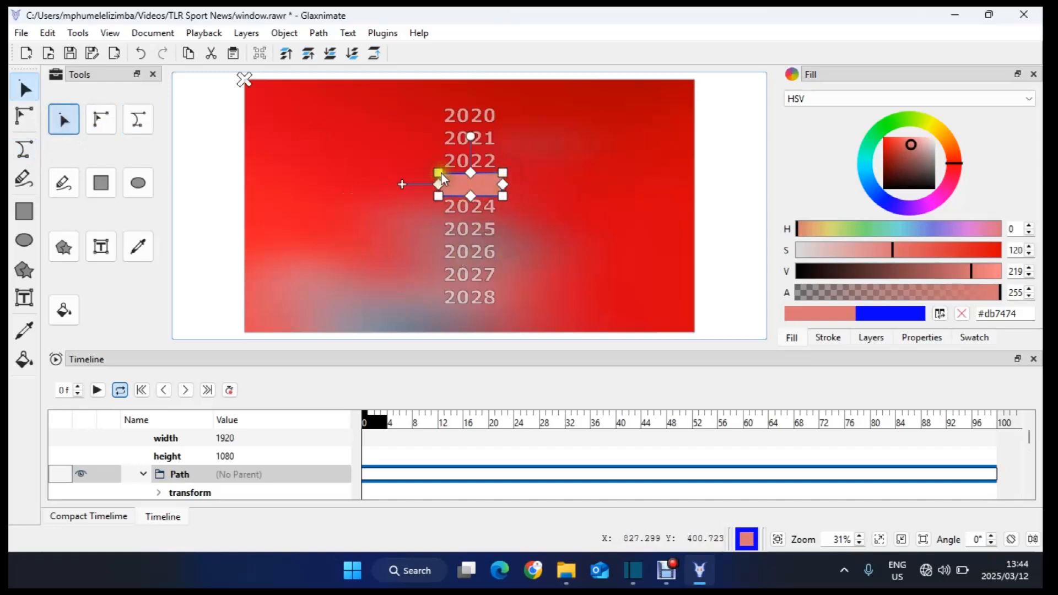
Step: Move the rectangle down over the 2024 line and adjust its lower corner nodes to frame it
mouse_move(441, 177)
left_mouse_down()
mouse_move(439, 135)
mouse_move(441, 195)
left_mouse_up()
double_click(478, 204)
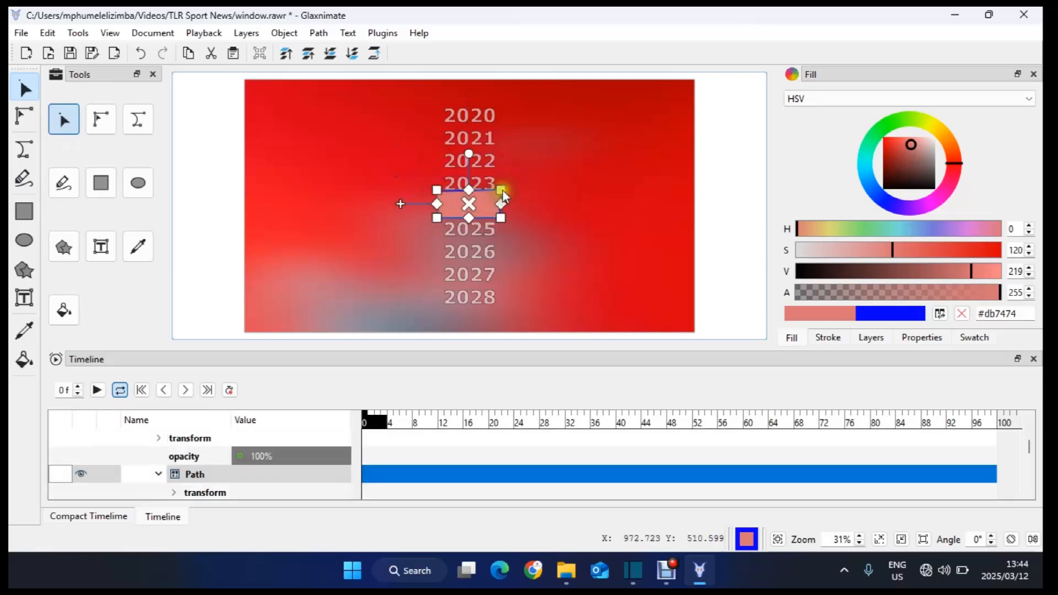
left_click(501, 191)
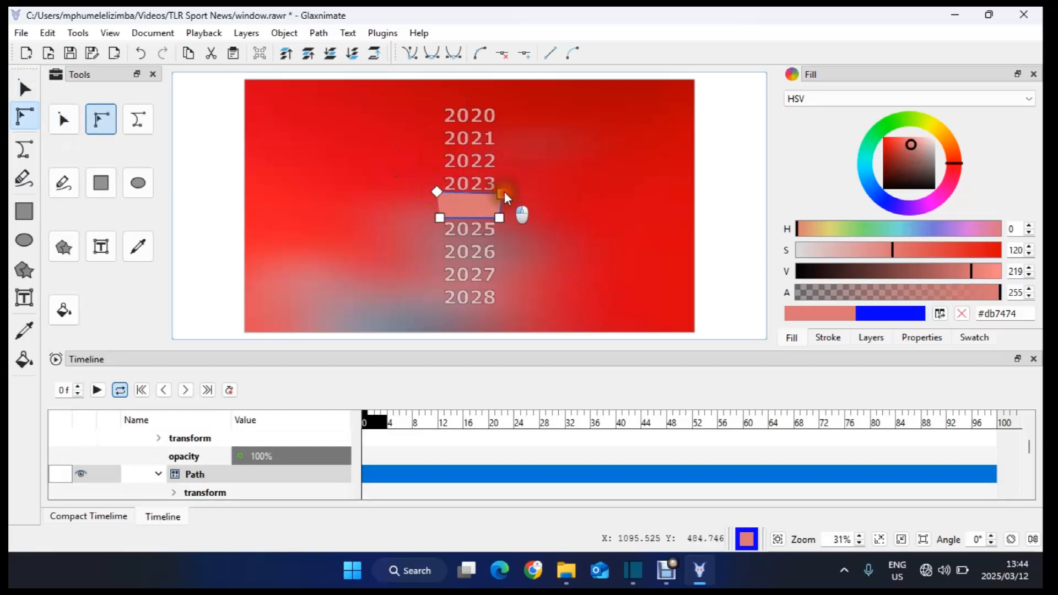
left_click_drag(499, 216, 503, 220)
left_click_drag(440, 218, 436, 220)
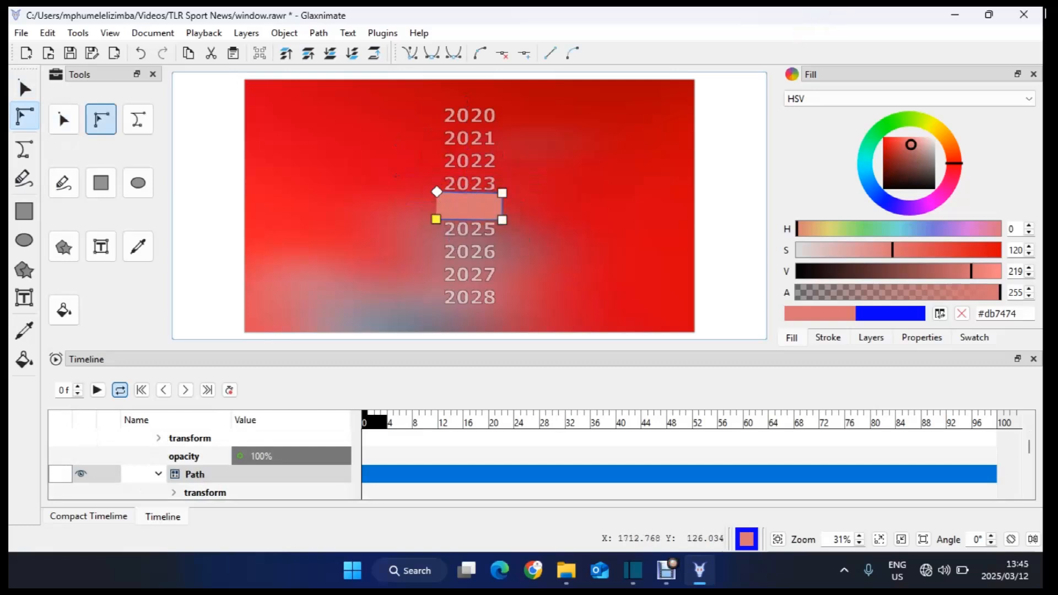
Step: Close Glaxnimate and save the window mask animation
left_click(1037, 14)
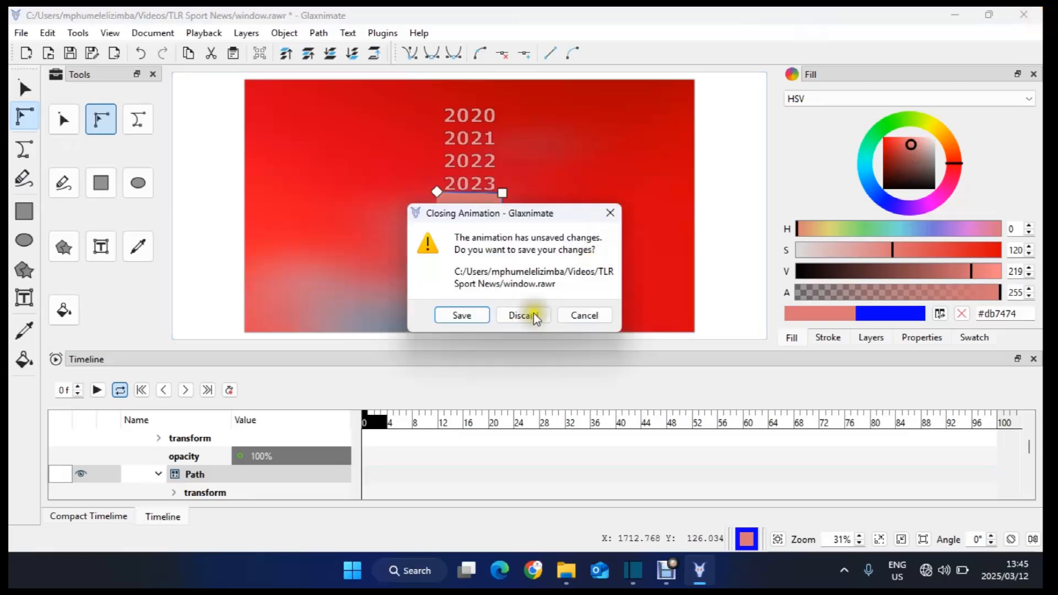
left_click(469, 317)
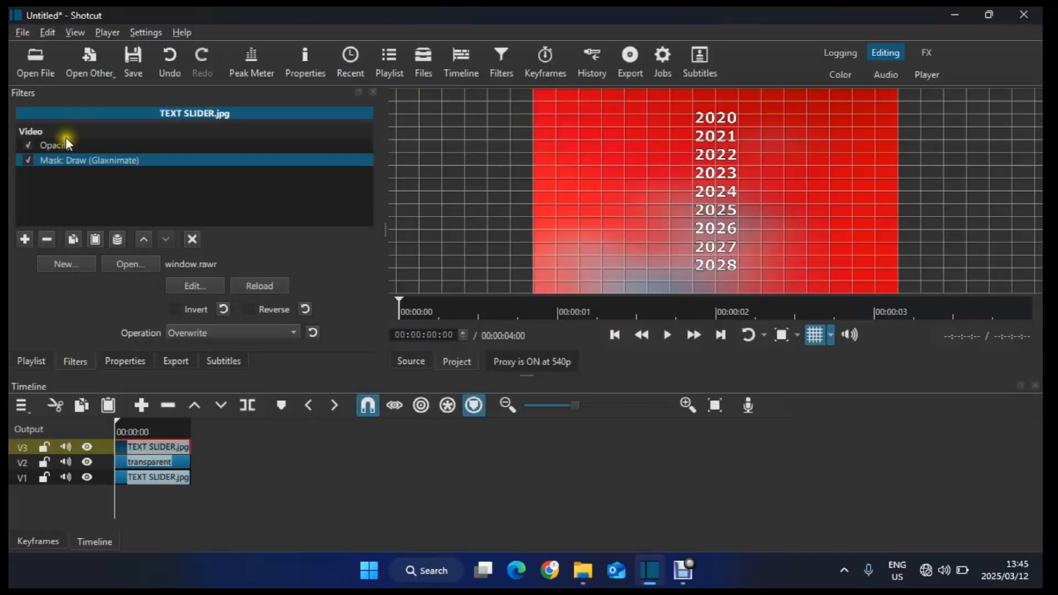
Step: Disable the Opacity filter and reload the Glaxnimate mask with Reverse enabled
left_click(30, 145)
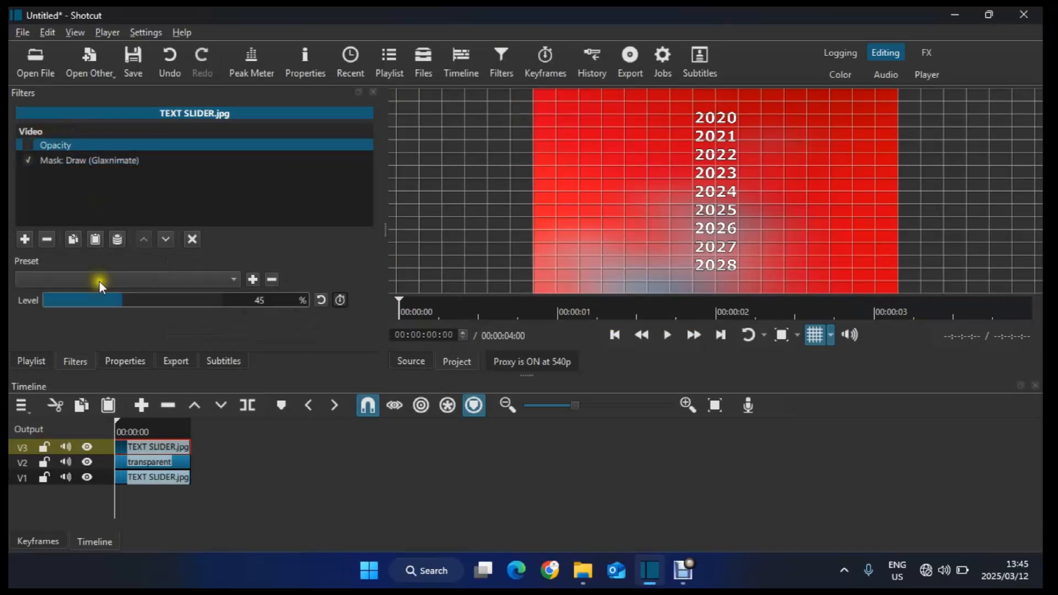
left_click(100, 159)
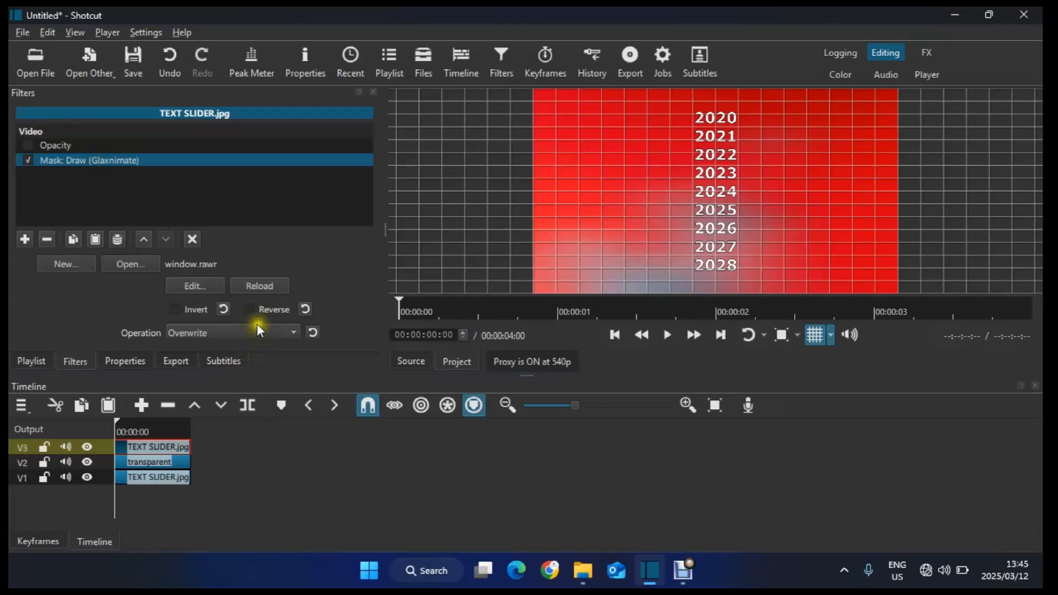
left_click(269, 285)
left_click(257, 311)
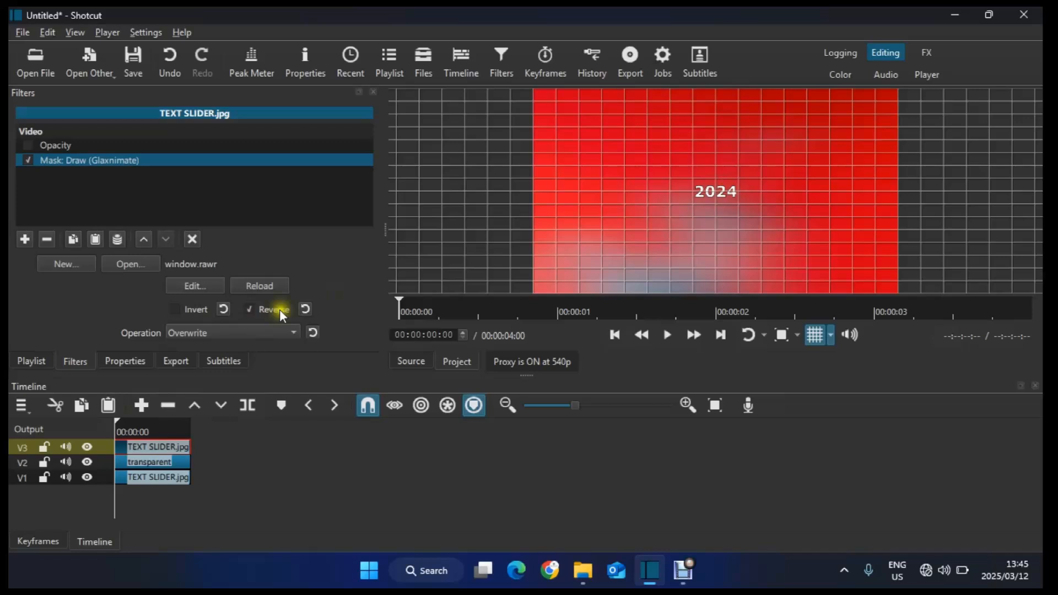
Step: Hide the top track, select the transparent text clip and play back the preview
left_click(93, 449)
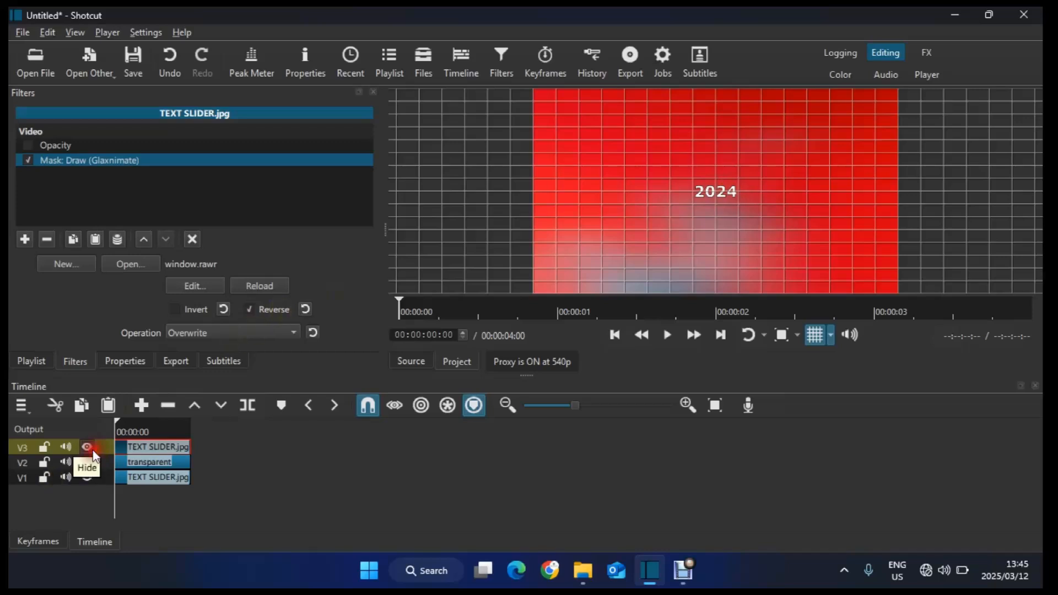
left_click(147, 464)
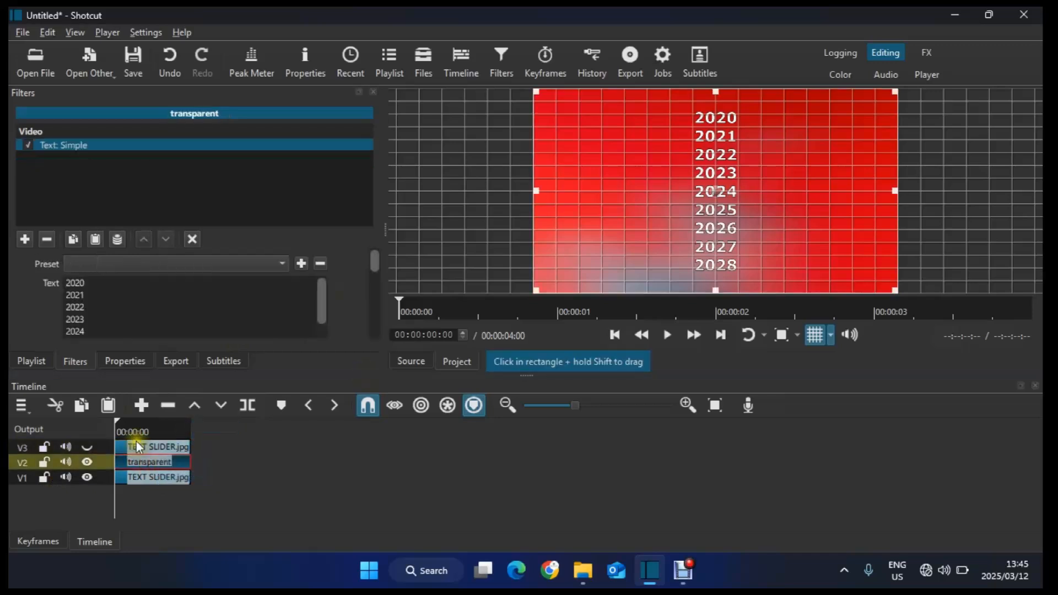
key("space")
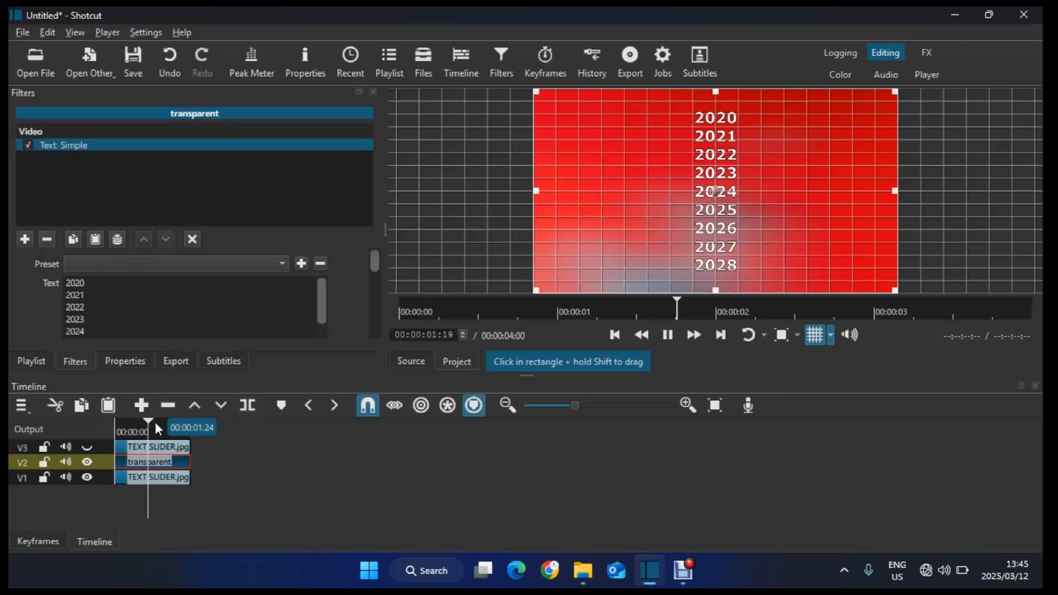
key("space")
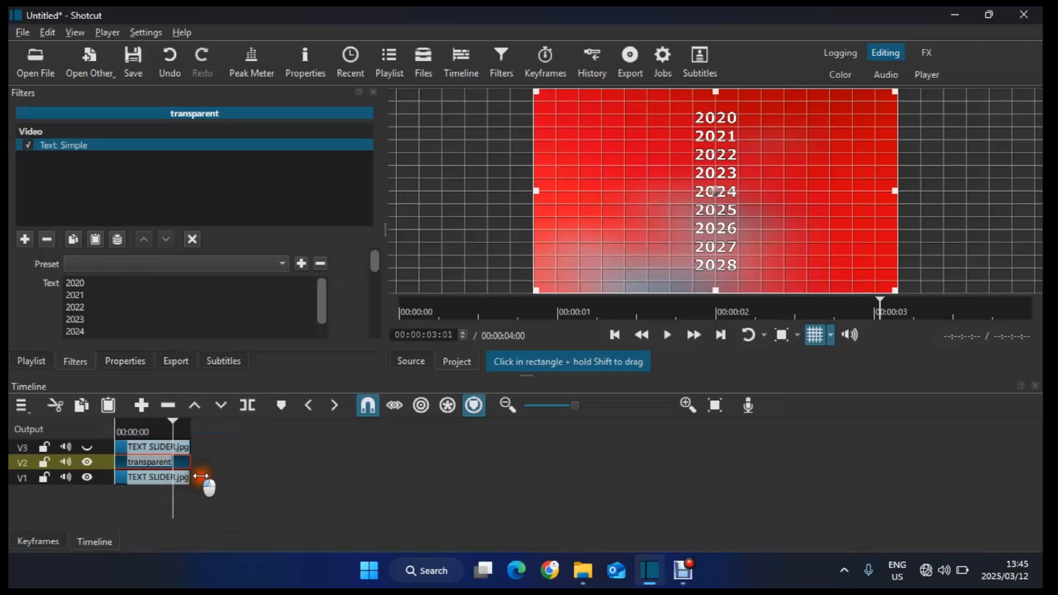
Step: Extend the clips on all three tracks to about 8 seconds and show the top track again
left_click_drag(202, 476, 272, 476)
left_click_drag(190, 463, 271, 444)
left_click(228, 431)
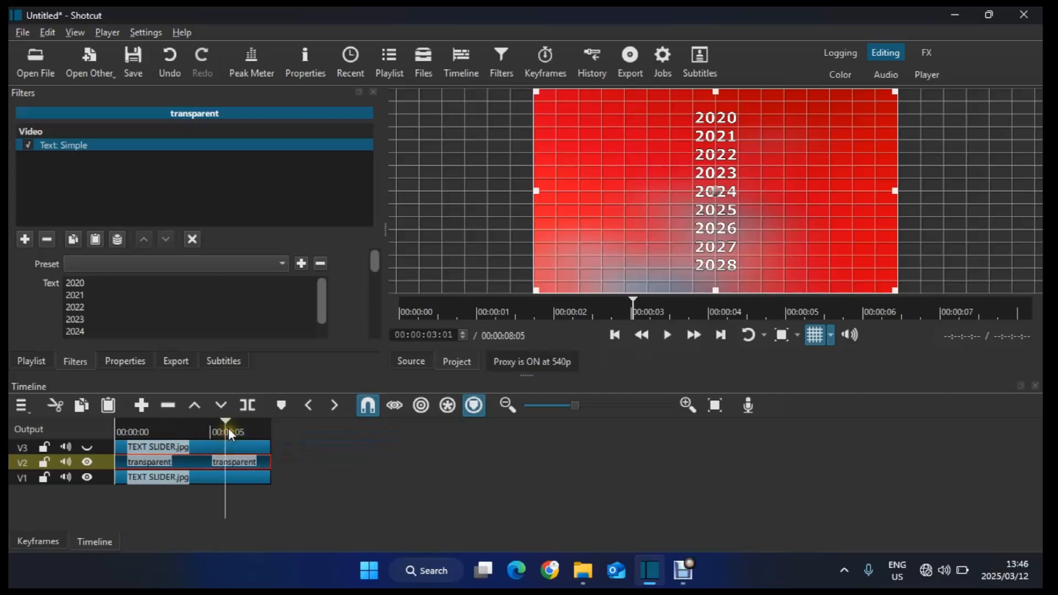
left_click(86, 478)
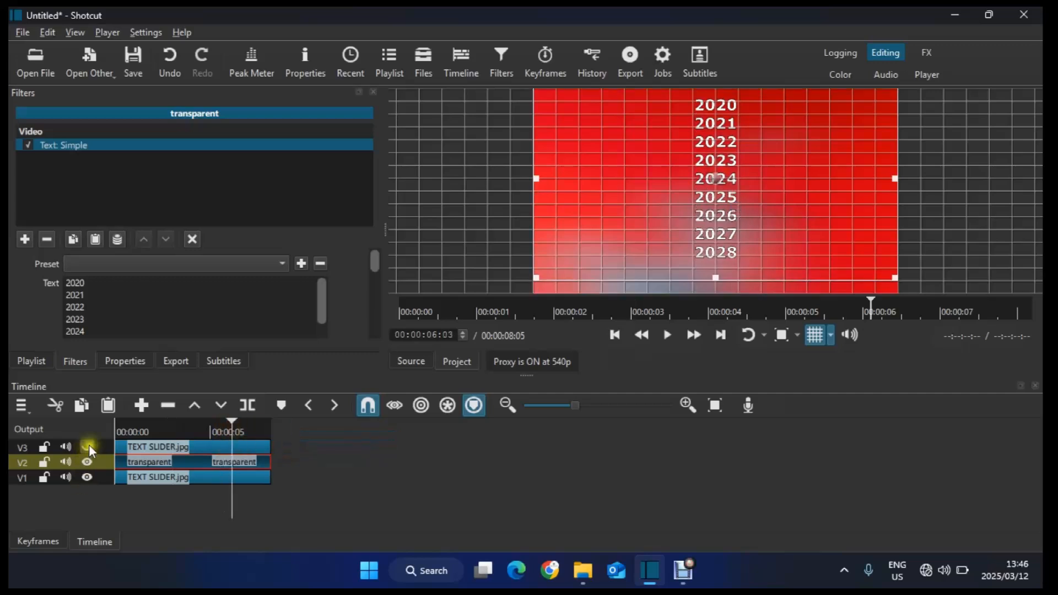
left_click(86, 447)
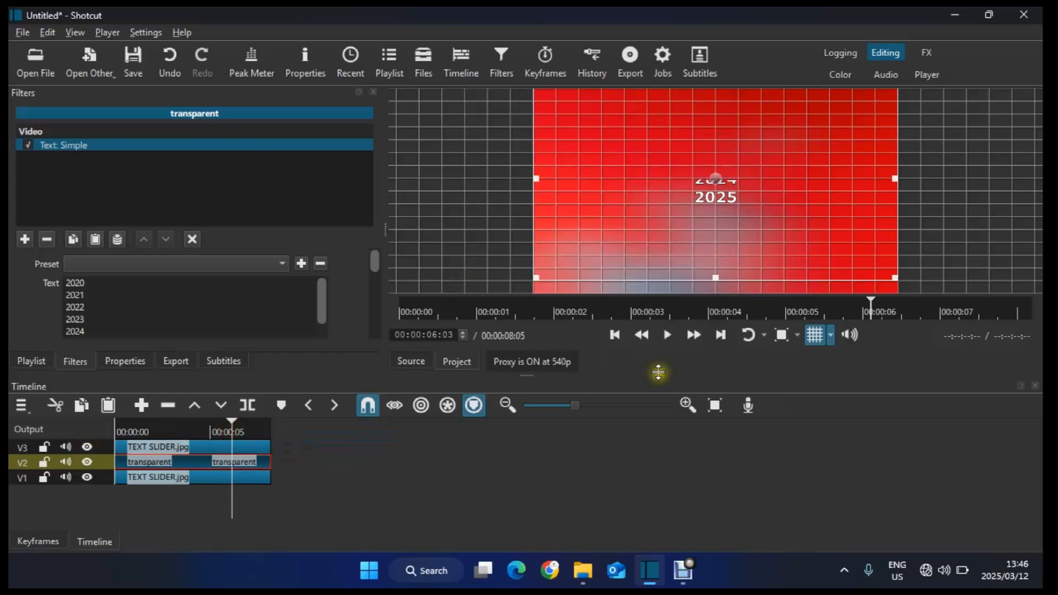
Step: Add a Size, Position & Rotate filter to the transparent text clip
left_click(824, 335)
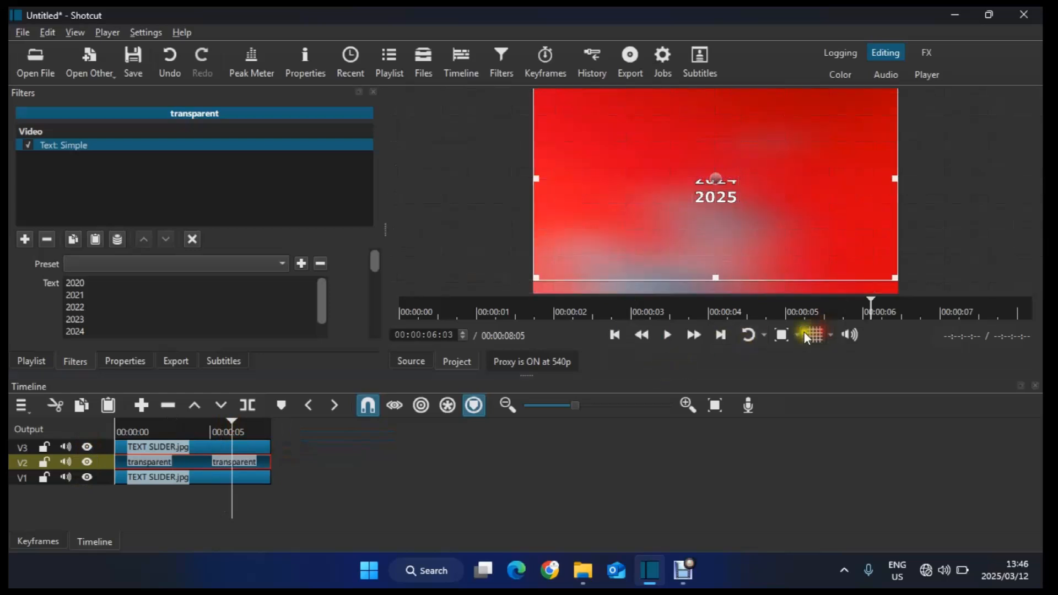
left_click(798, 334)
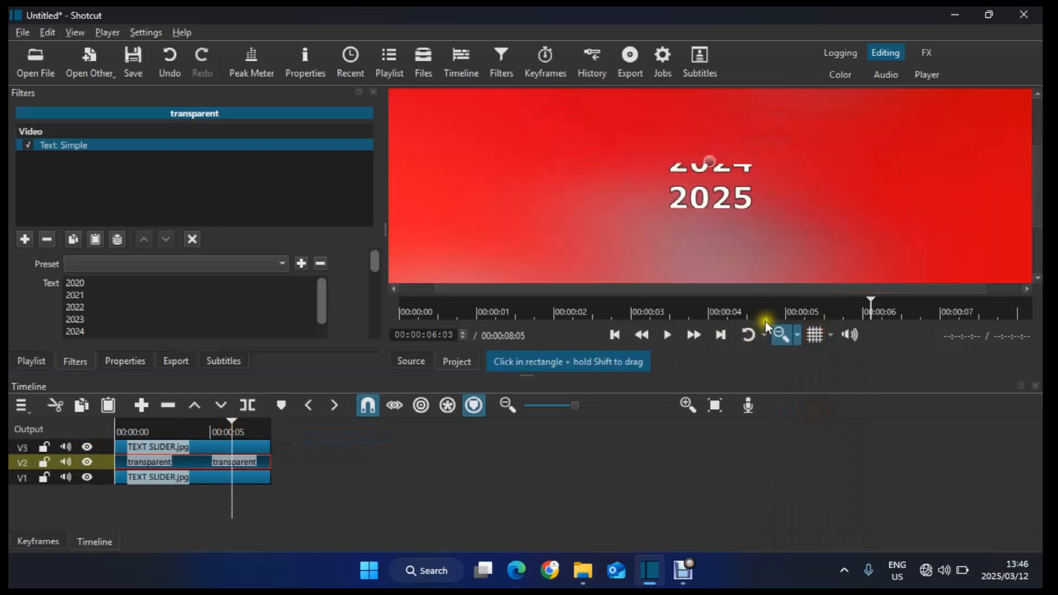
left_click(818, 410)
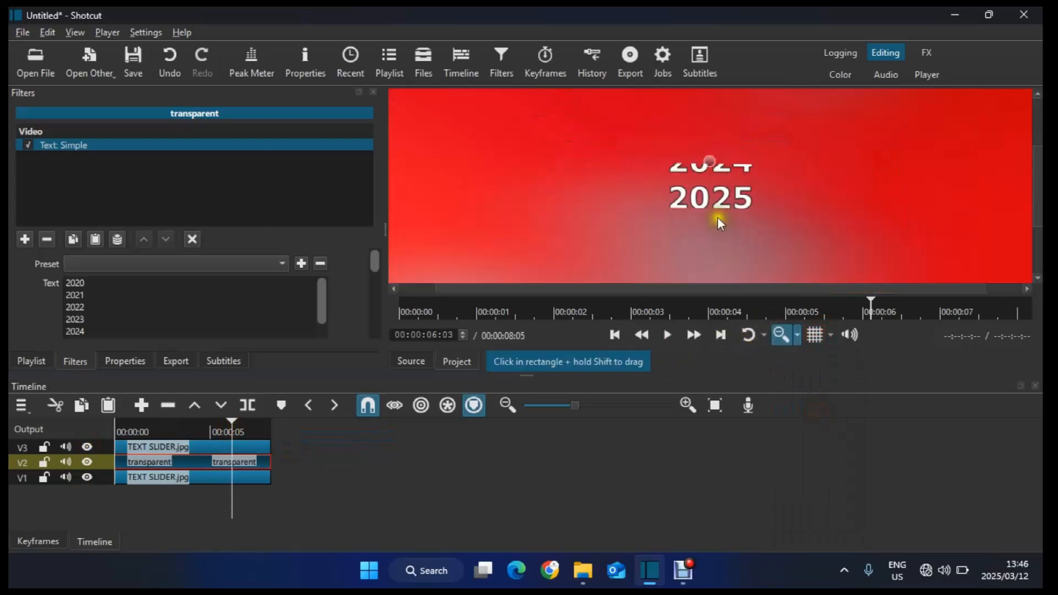
left_click(714, 159)
left_click_drag(714, 160, 708, 149)
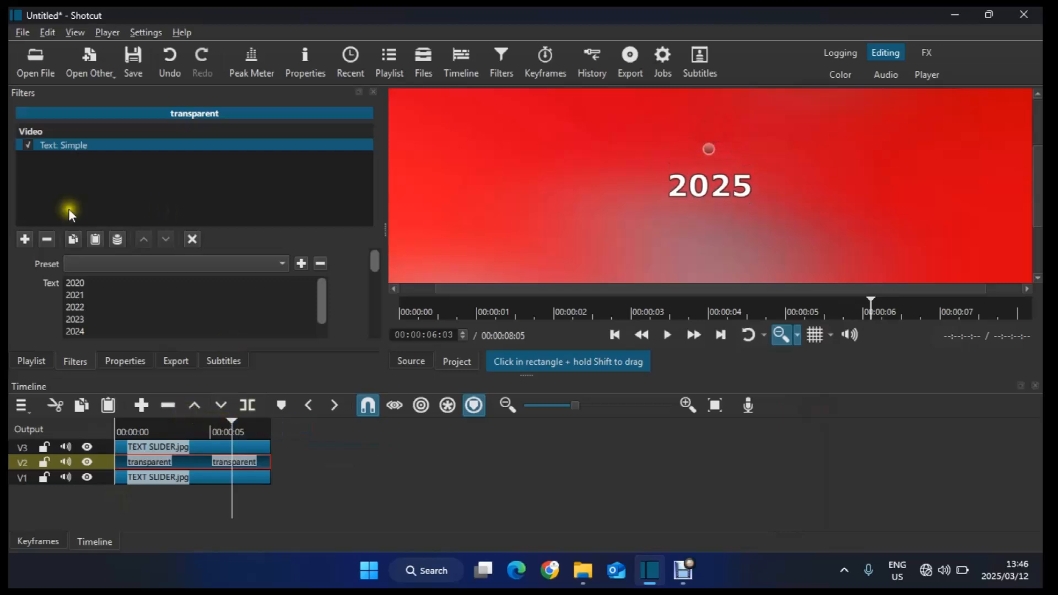
left_click(26, 239)
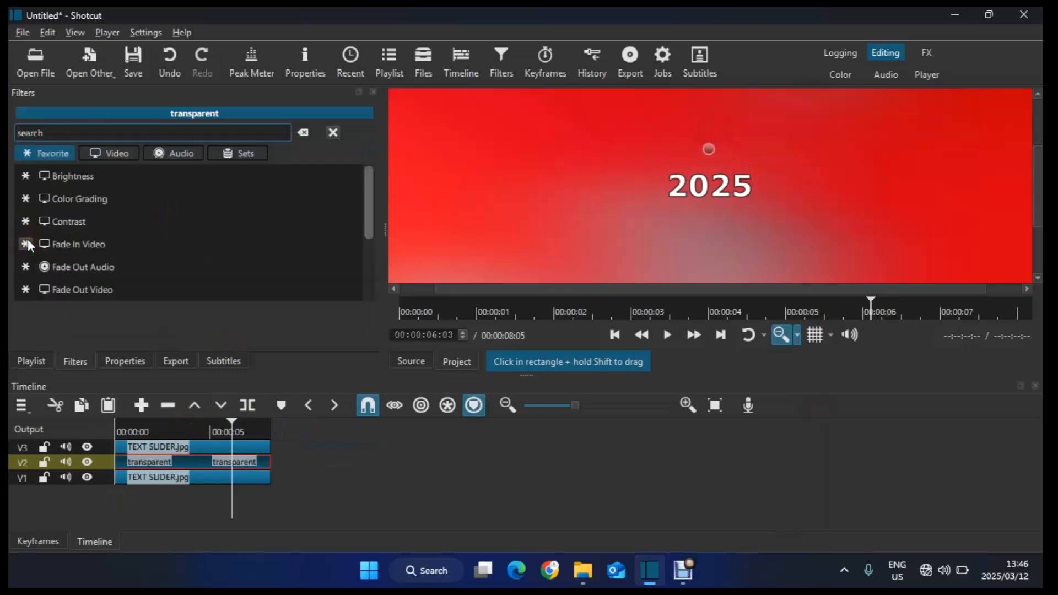
type("pos")
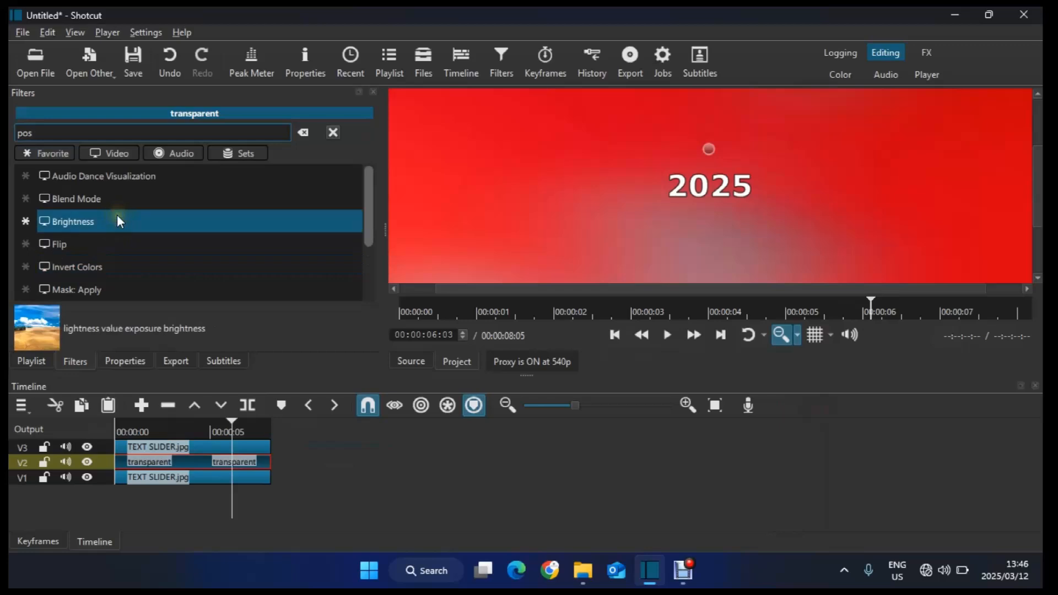
type("i")
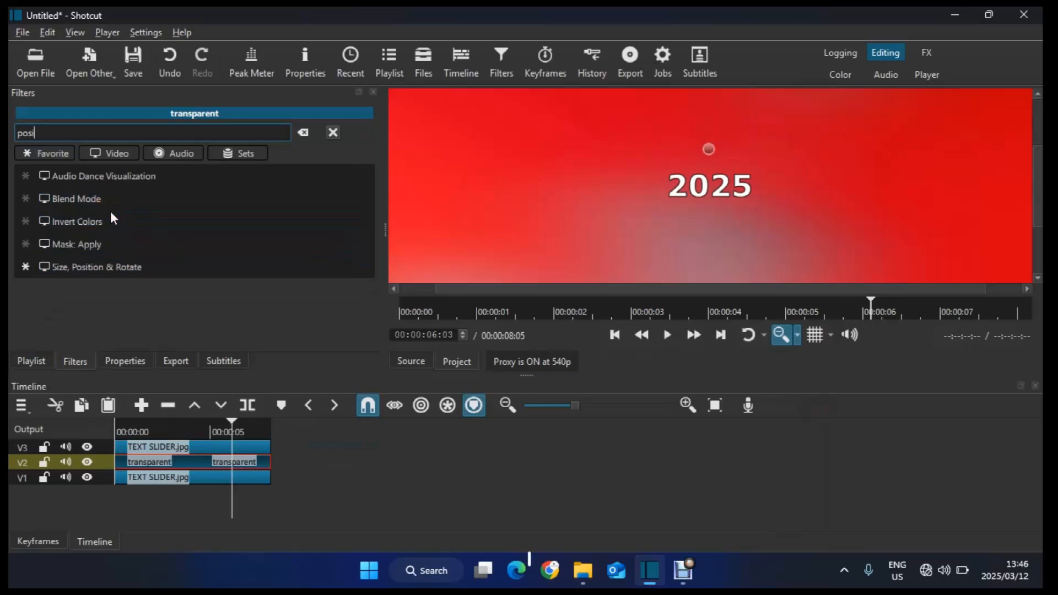
left_click(120, 265)
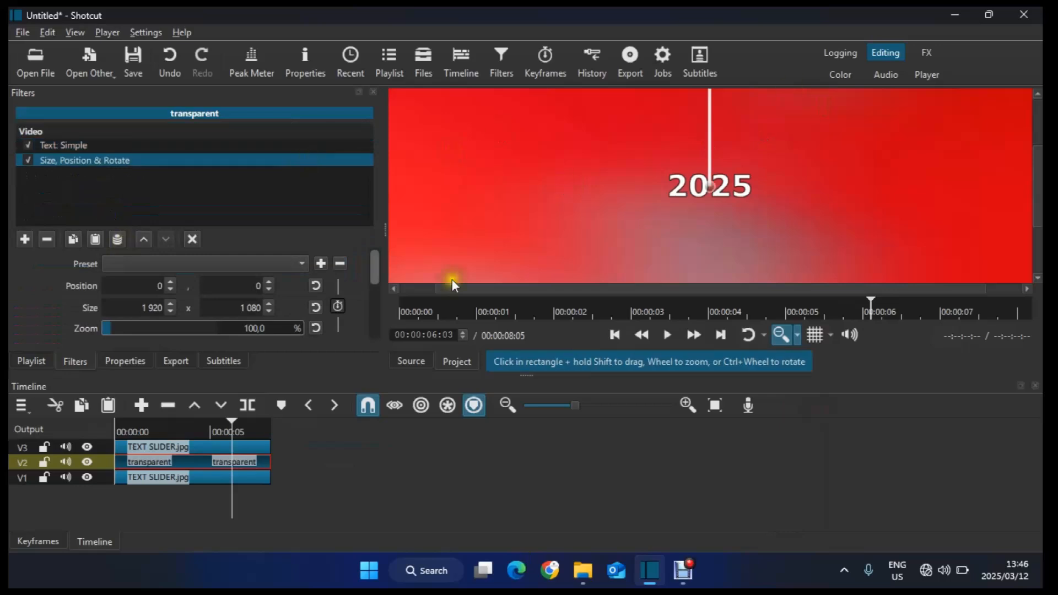
Step: Enable position keyframes and, at about 5:17, move the text up to position 0, -238
left_click(337, 306)
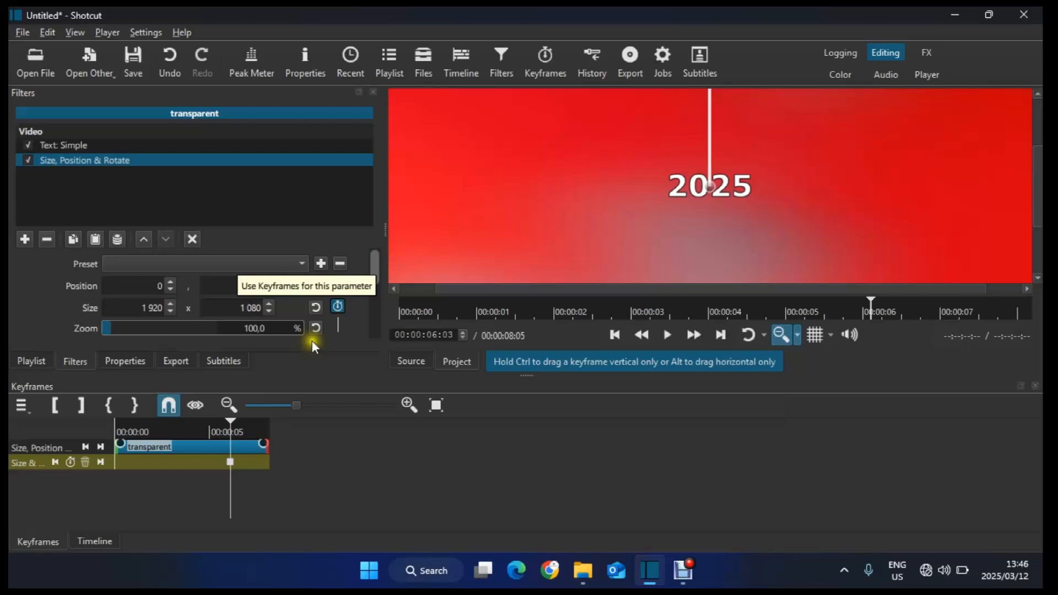
left_click(232, 431)
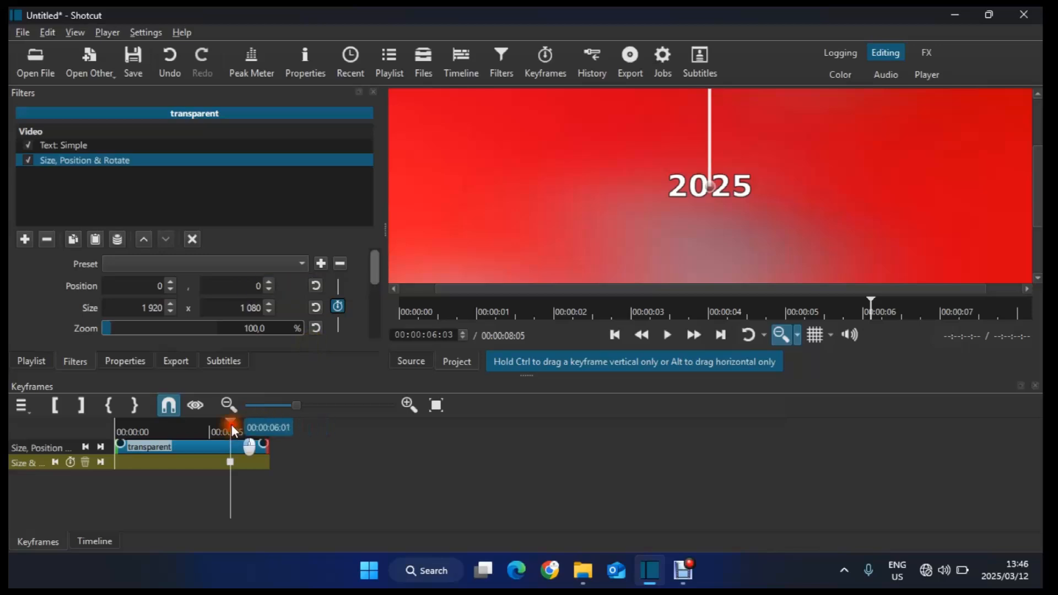
left_click_drag(233, 430, 224, 430)
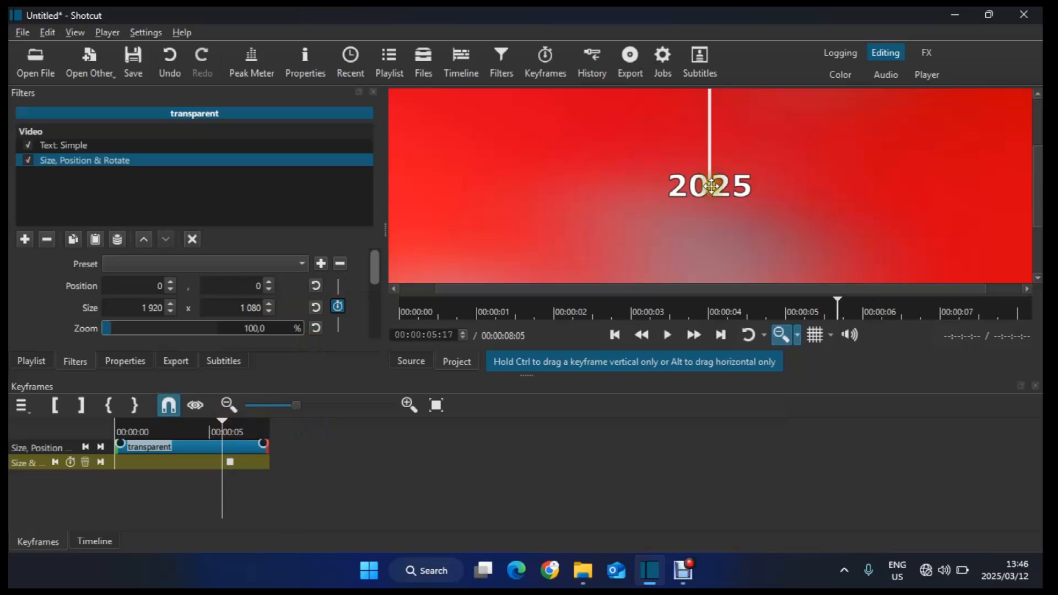
left_click_drag(719, 190, 713, 113)
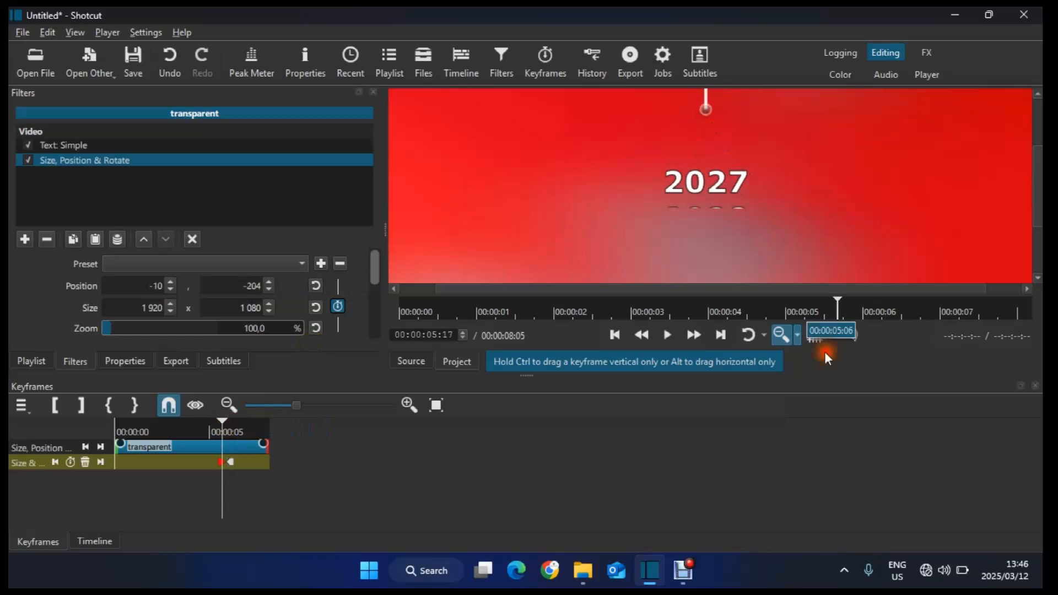
left_click(816, 335)
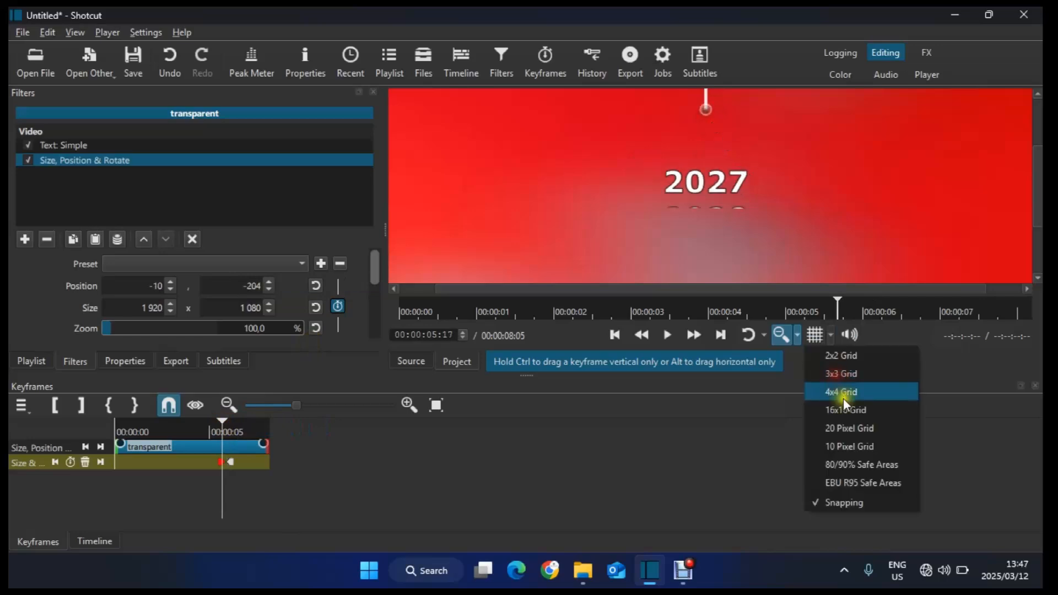
left_click(844, 359)
left_click_drag(706, 109, 712, 80)
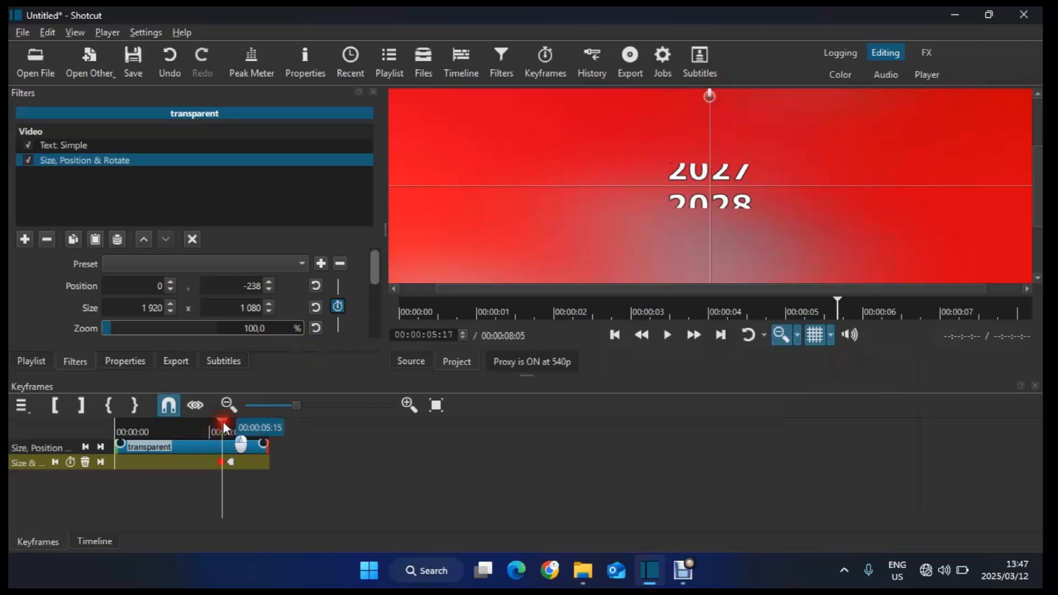
Step: At the clip start, move the text down to position 0, 496 to add the starting keyframe
left_click_drag(225, 428, 95, 432)
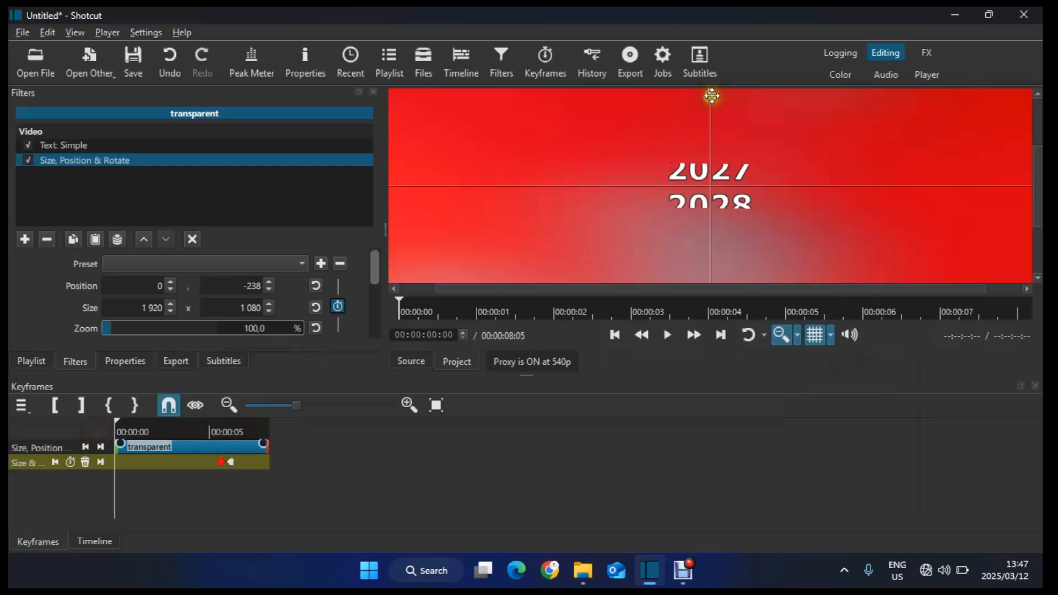
left_click_drag(712, 96, 716, 390)
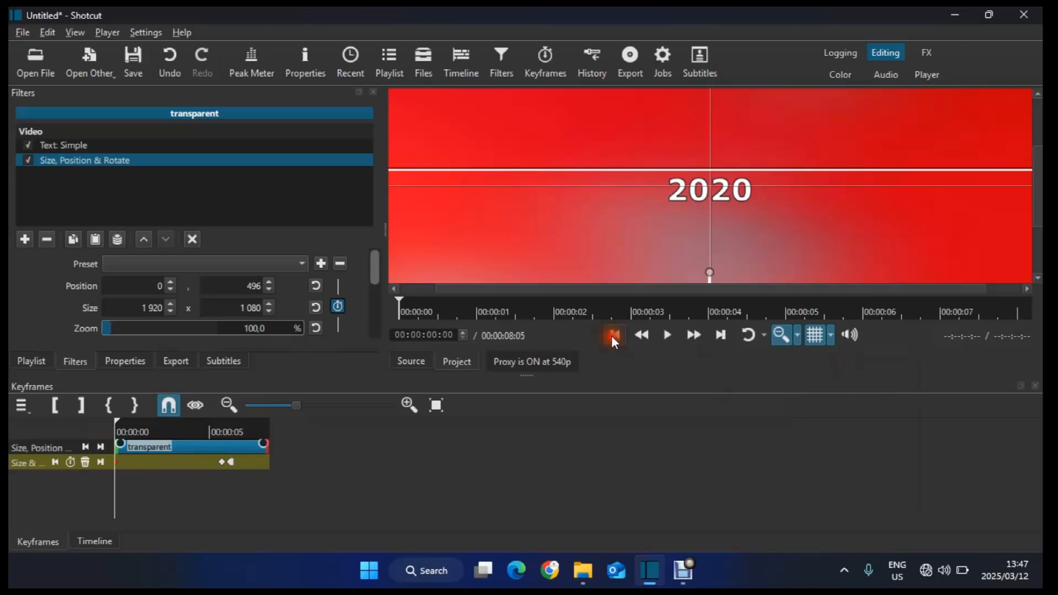
left_click(782, 335)
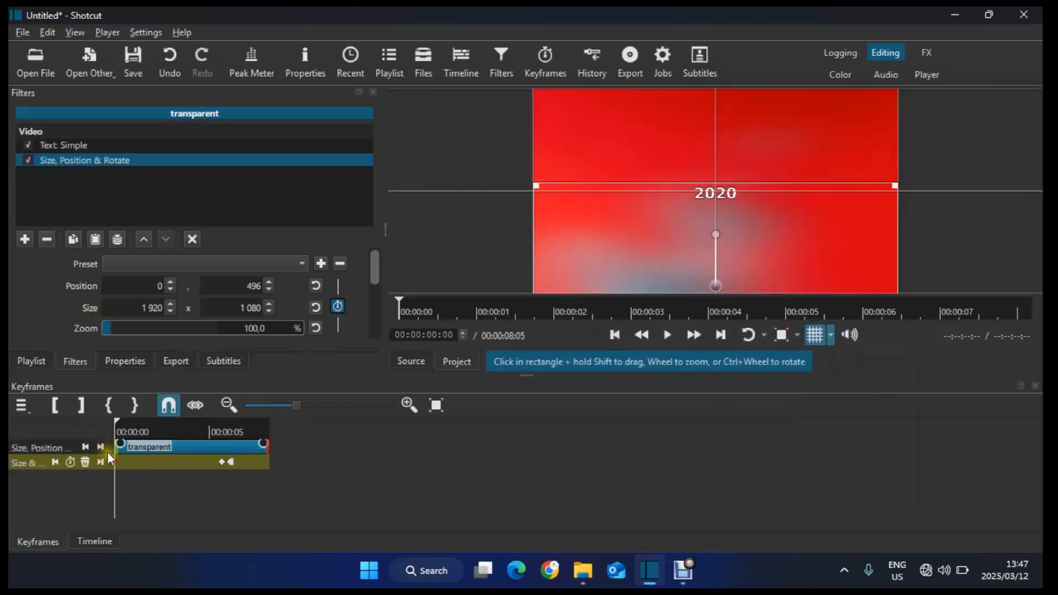
left_click(95, 541)
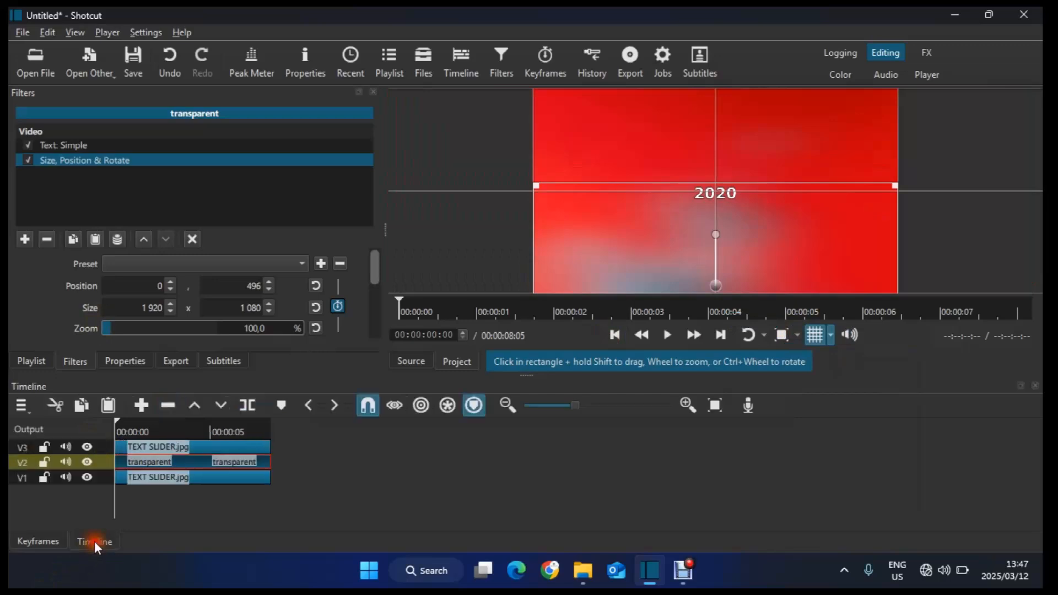
Step: Play back the project to preview the scrolling year text, then select the transparent text clip
left_click(110, 460)
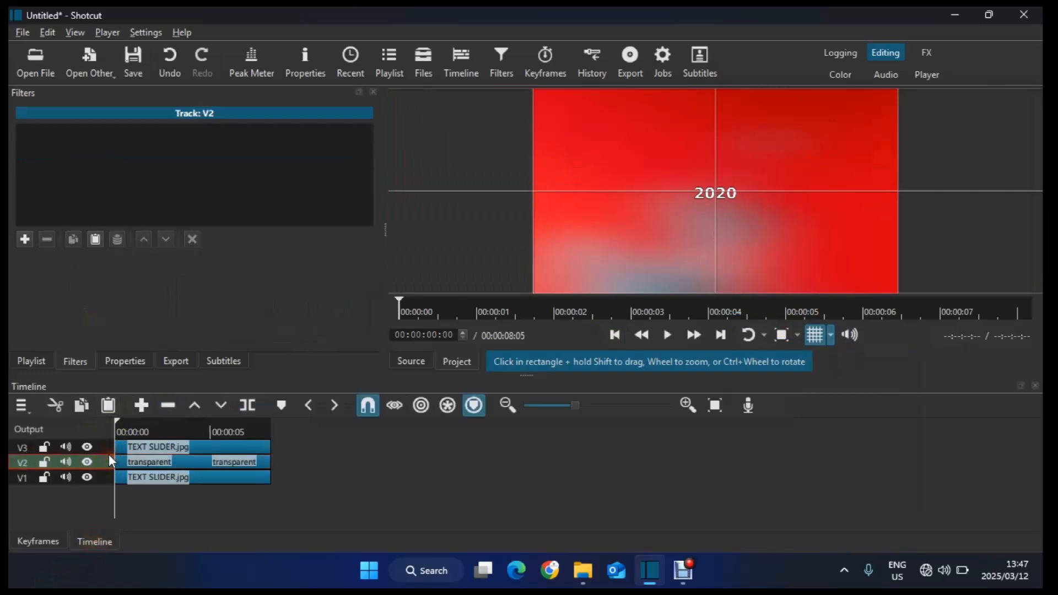
left_click(667, 335)
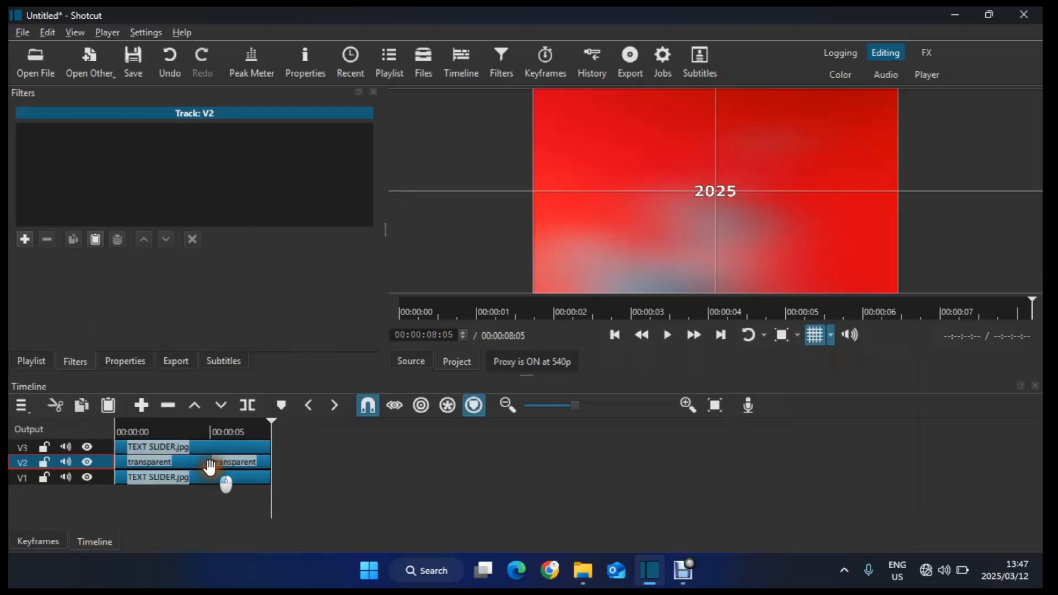
left_click(225, 479)
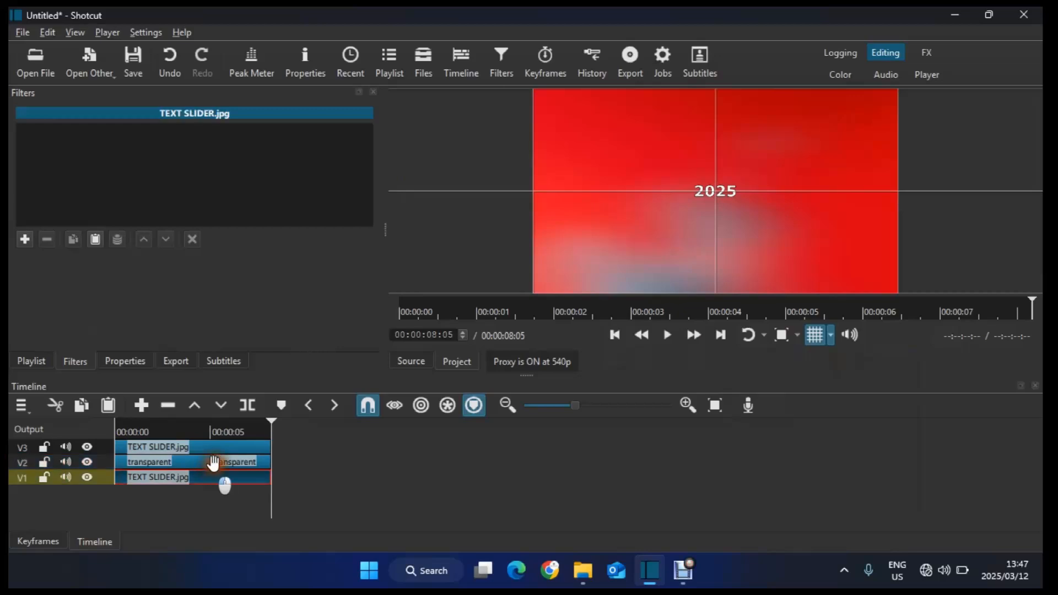
left_click(213, 461)
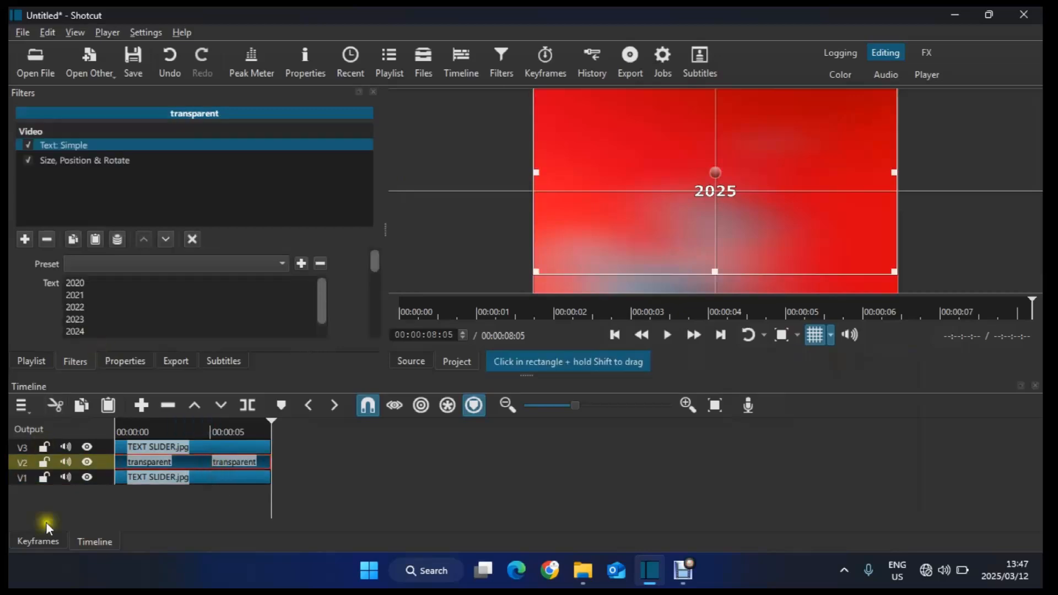
Step: In the Size, Position & Rotate keyframes, set the keyframe at about 5:17 to Smooth interpolation toward the next keyframe
left_click(43, 539)
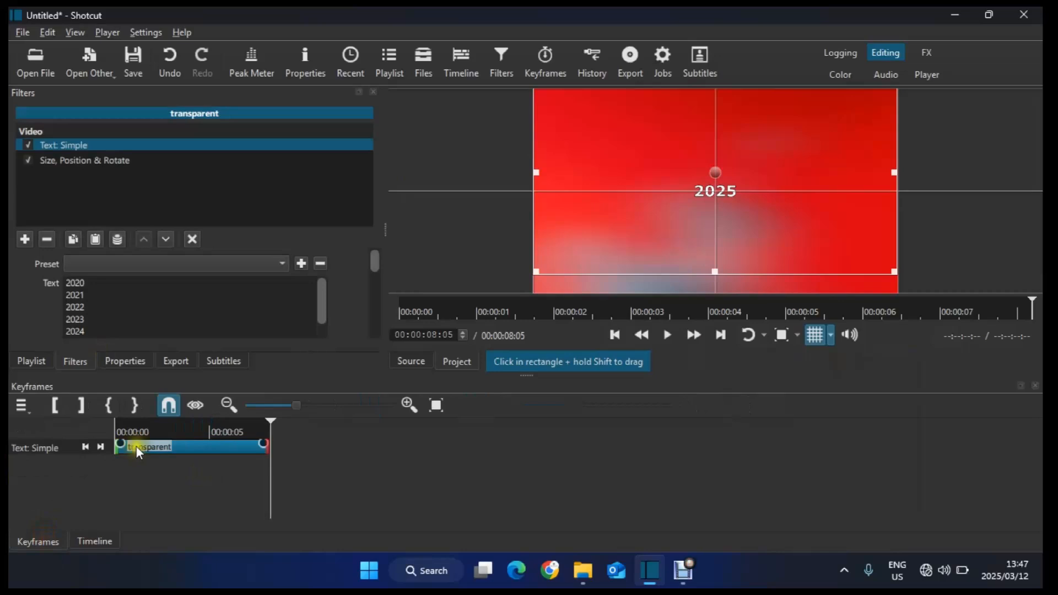
left_click(136, 159)
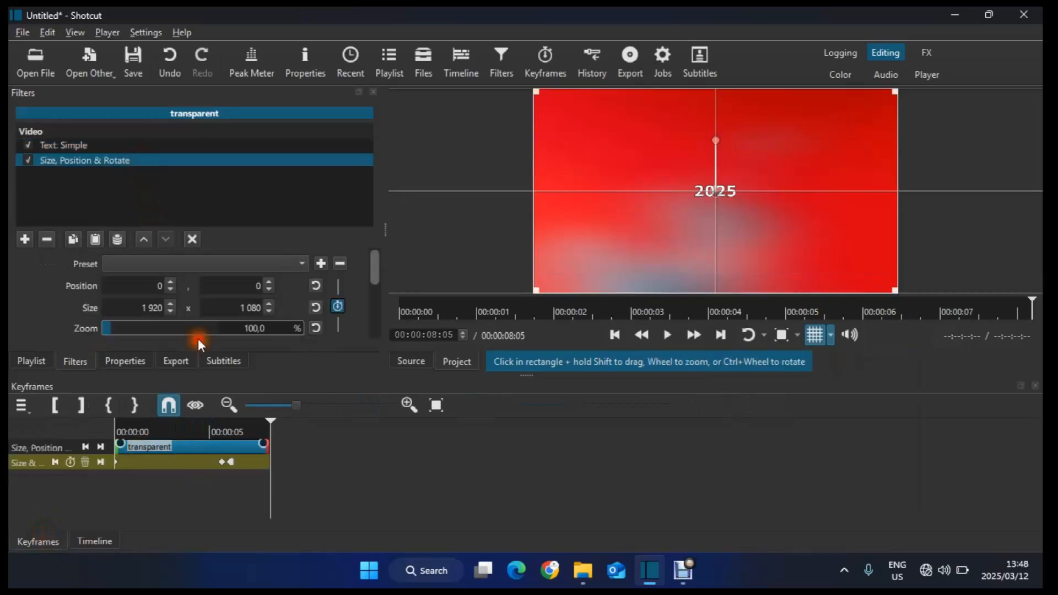
left_click(437, 405)
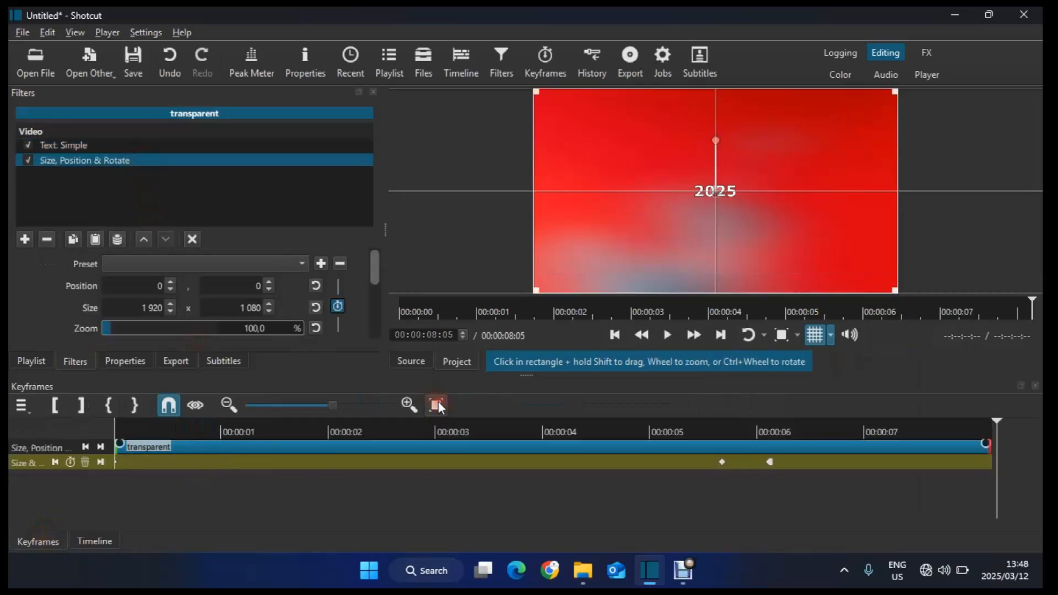
left_click(725, 464)
right_click(725, 466)
mouse_move(771, 487)
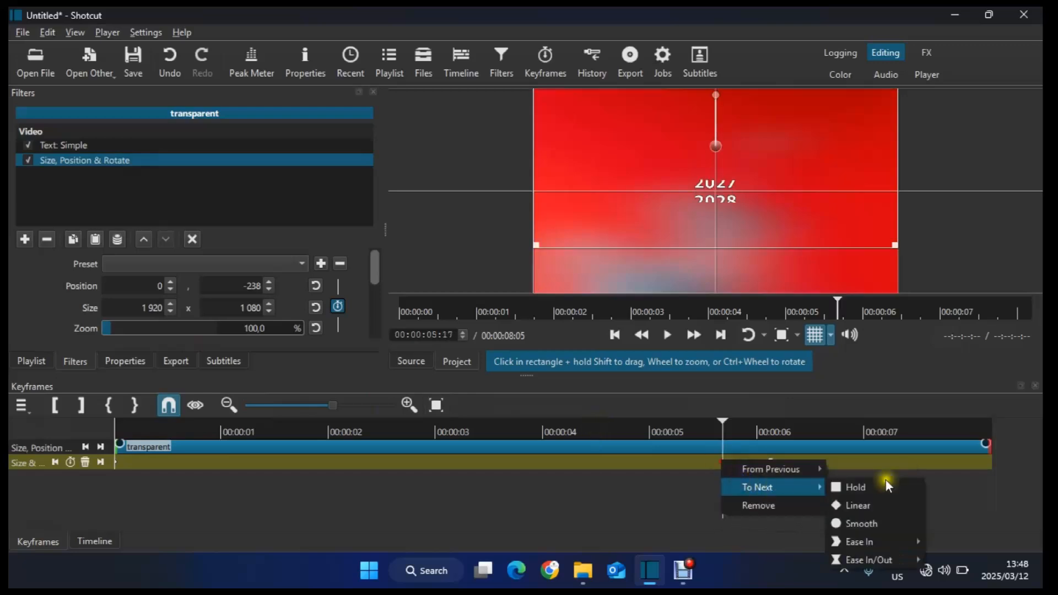
left_click(869, 524)
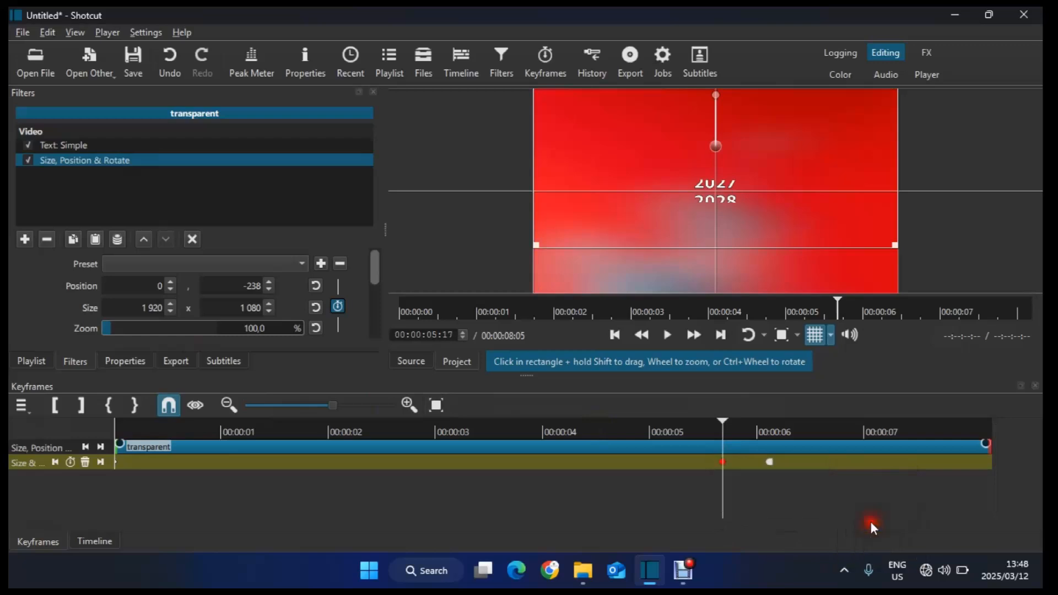
Step: Set the following keyframe's interpolation from the previous one to Ease Out Exponential
right_click(772, 464)
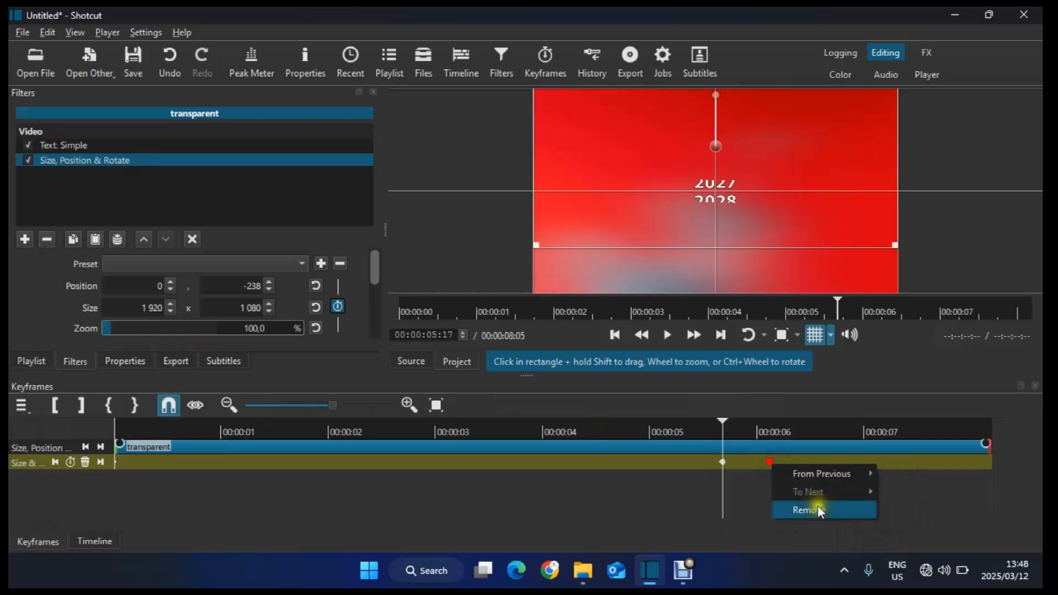
mouse_move(871, 474)
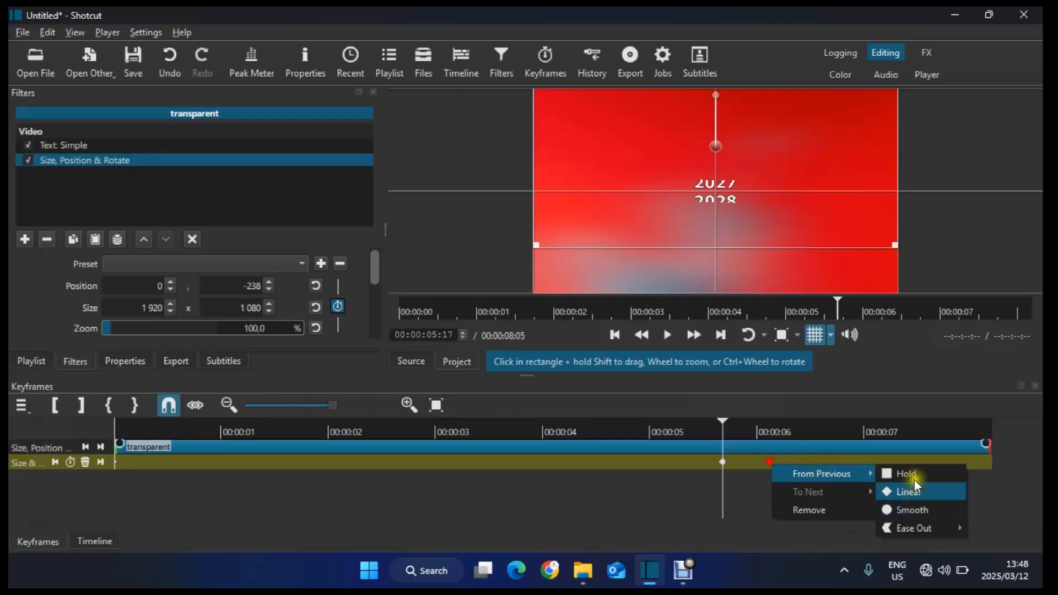
mouse_move(915, 526)
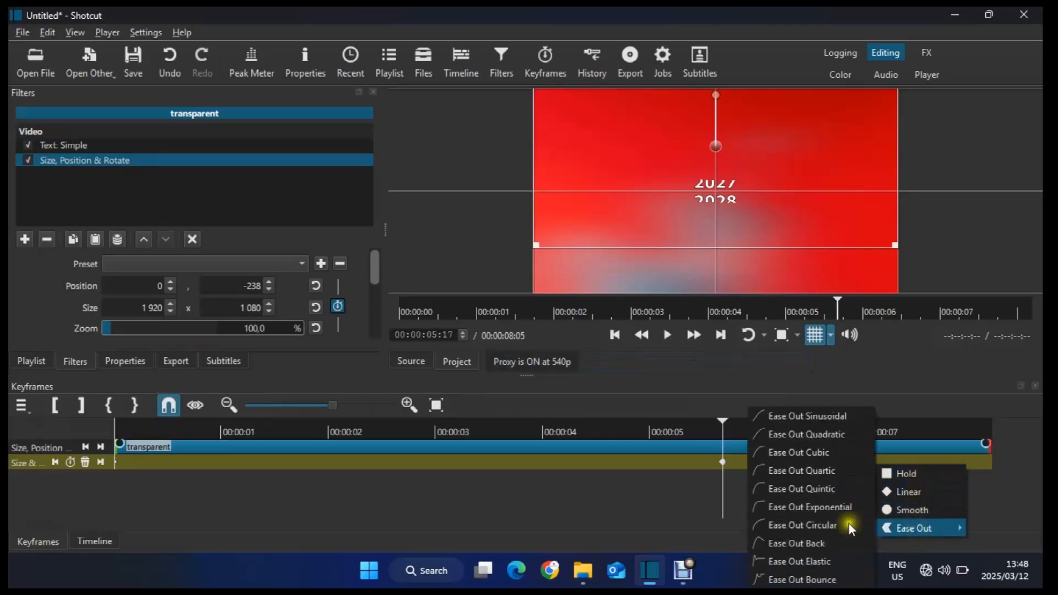
left_click(812, 503)
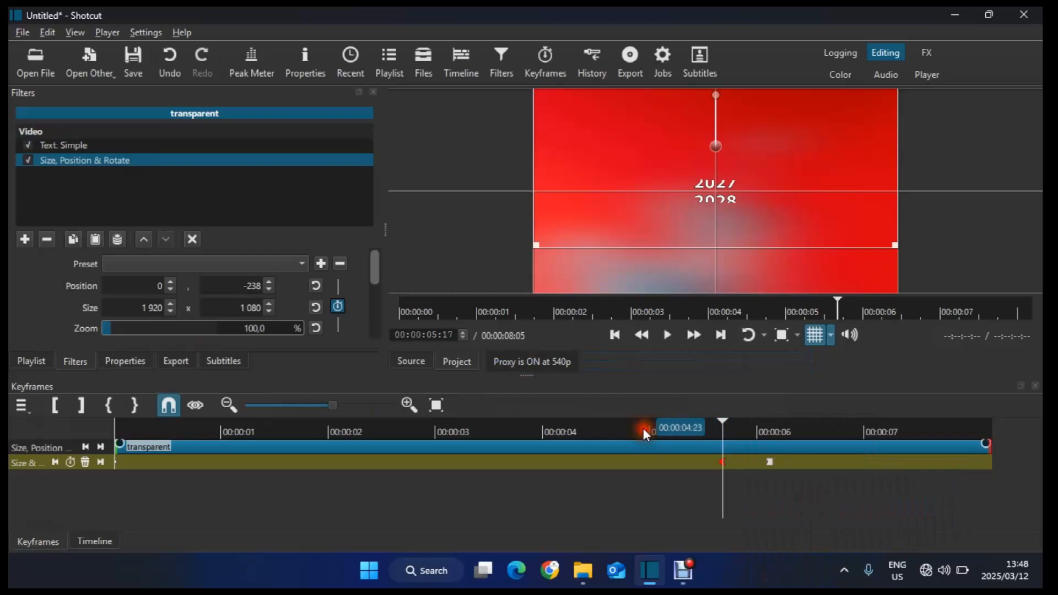
Step: Play the timeline to preview the eased text motion
key("space")
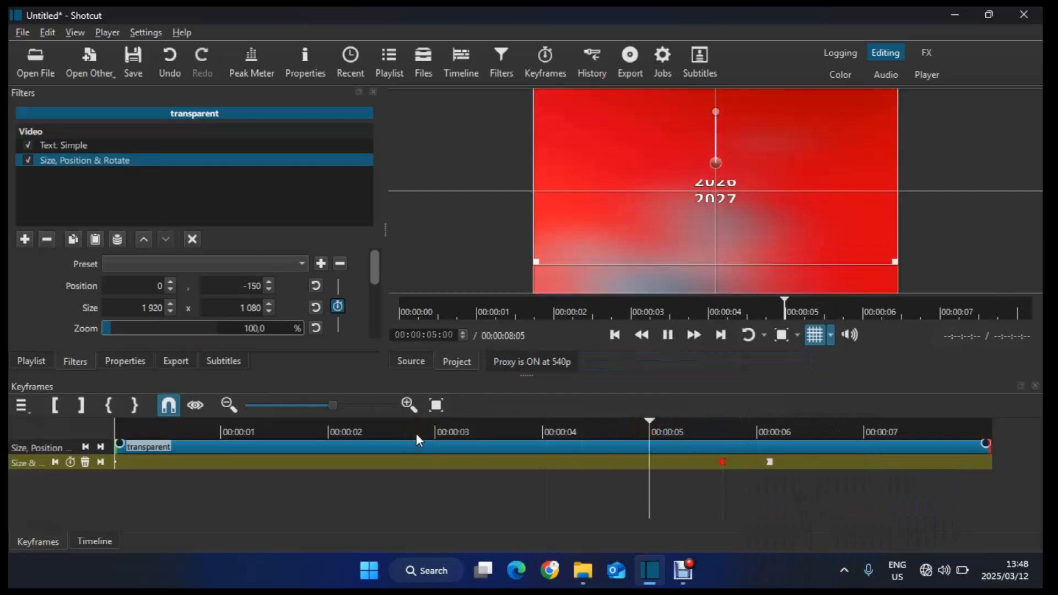
key("space")
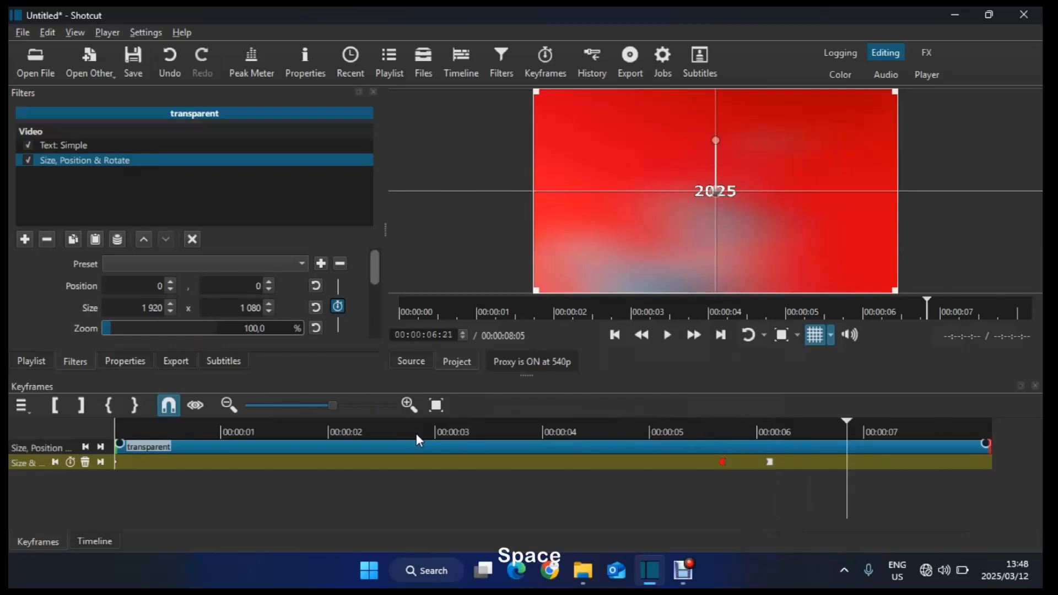
left_click(96, 540)
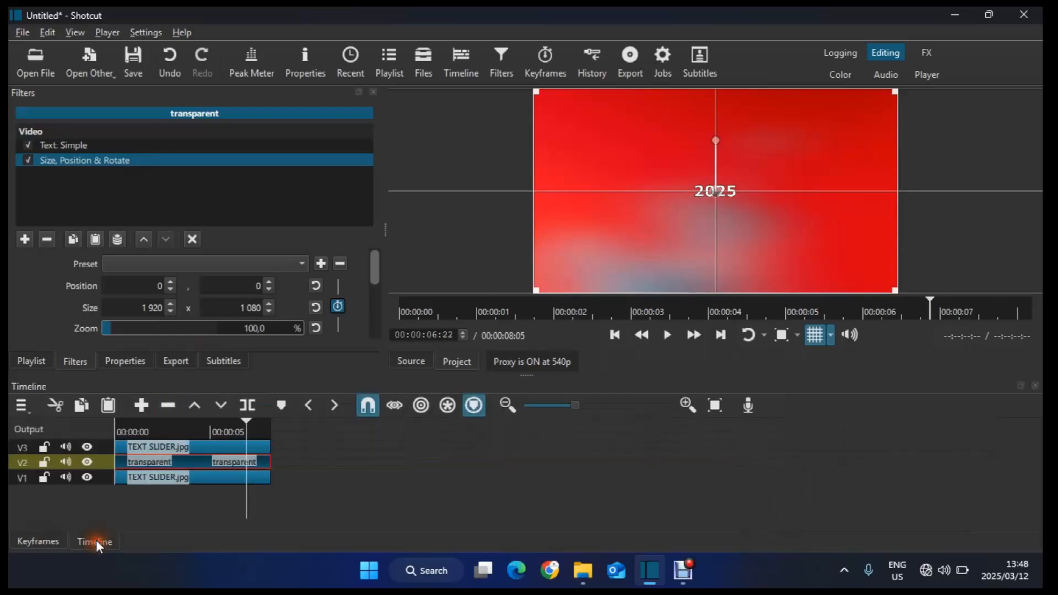
left_click(105, 462)
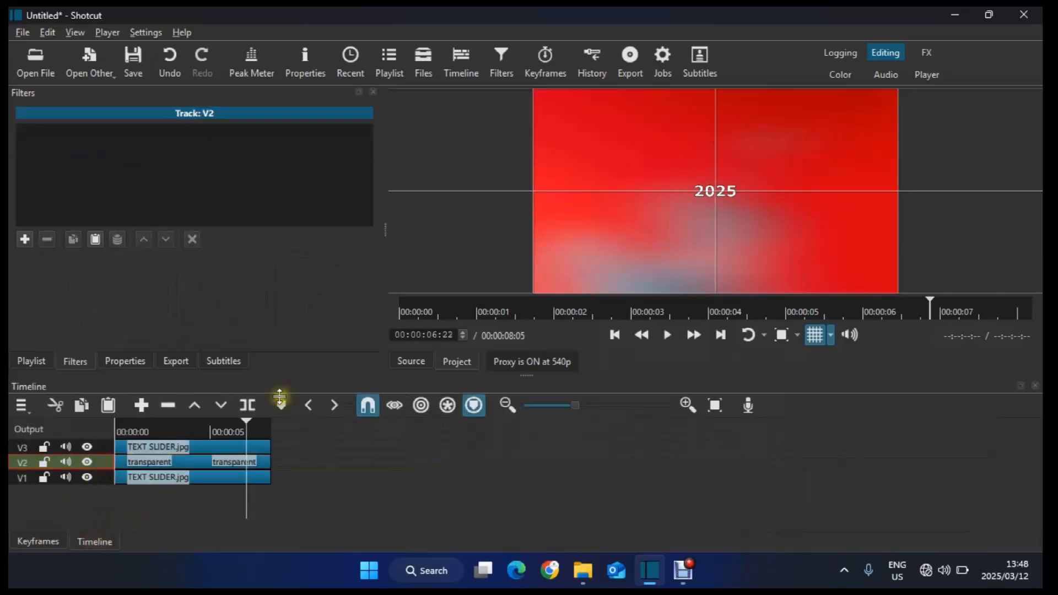
left_click(683, 191)
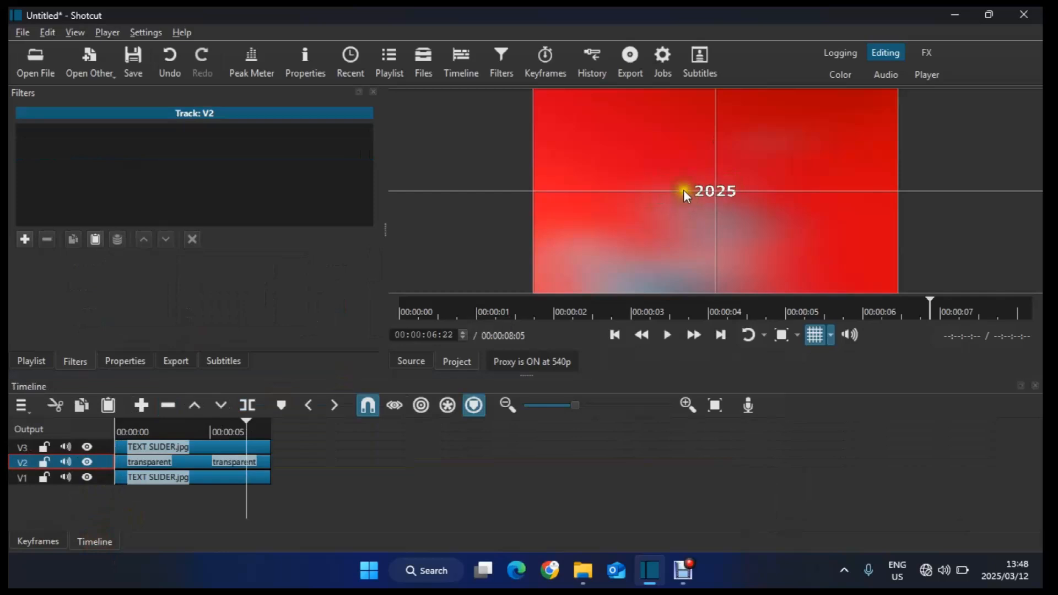
left_click(32, 359)
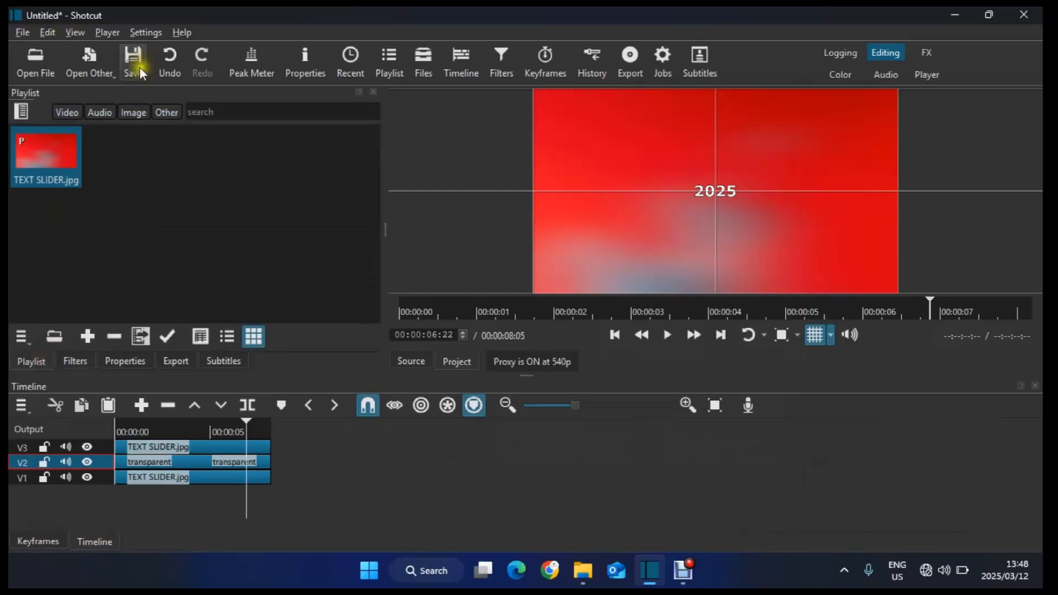
Step: Add a new Glaxnimate animation with a transparent background to the timeline, saving it as "arrow part"
left_click(100, 67)
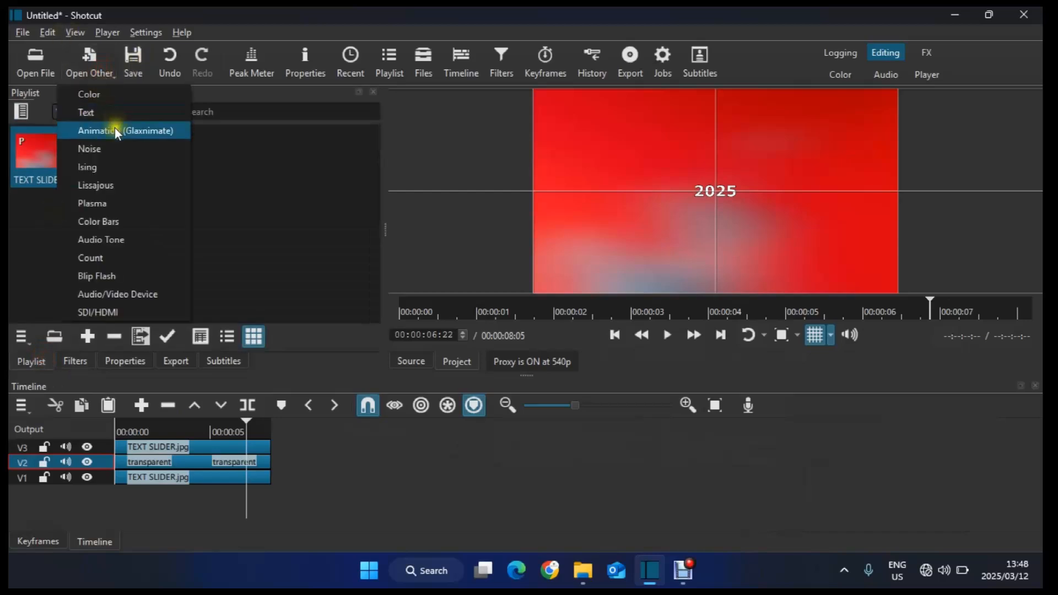
left_click(114, 127)
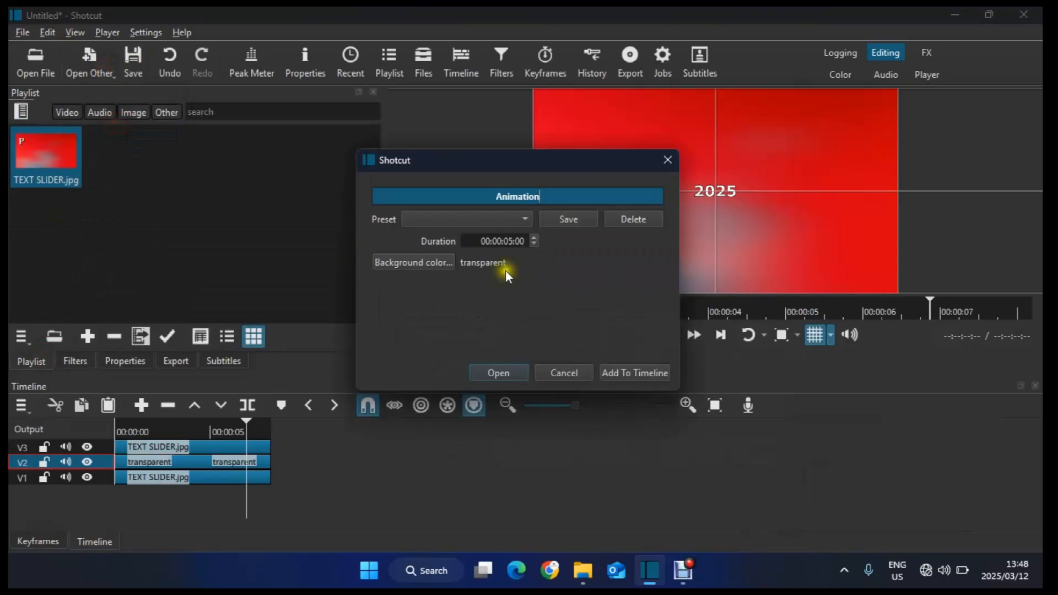
left_click(637, 374)
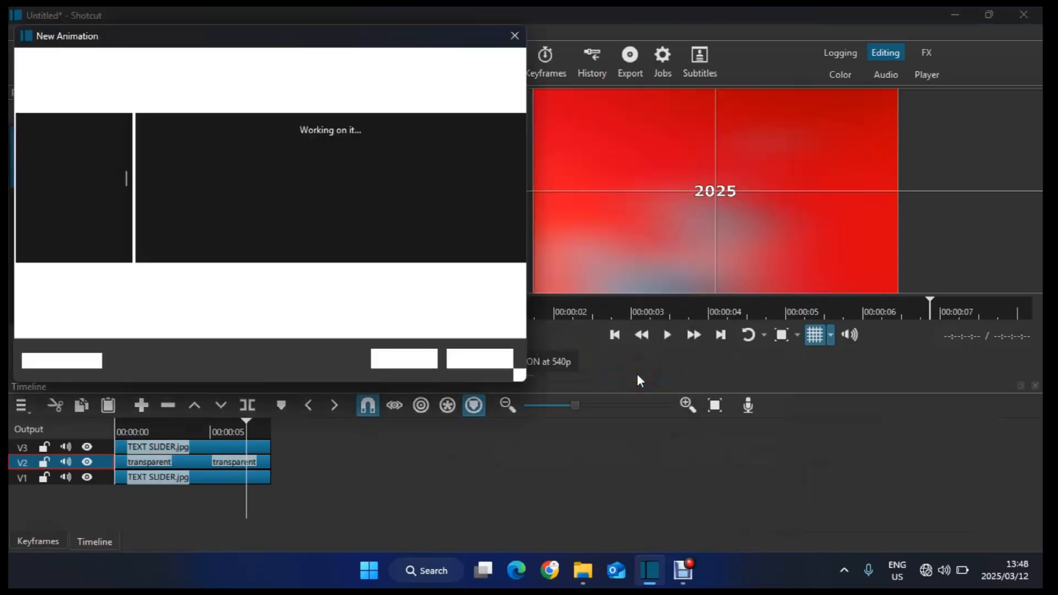
type("a")
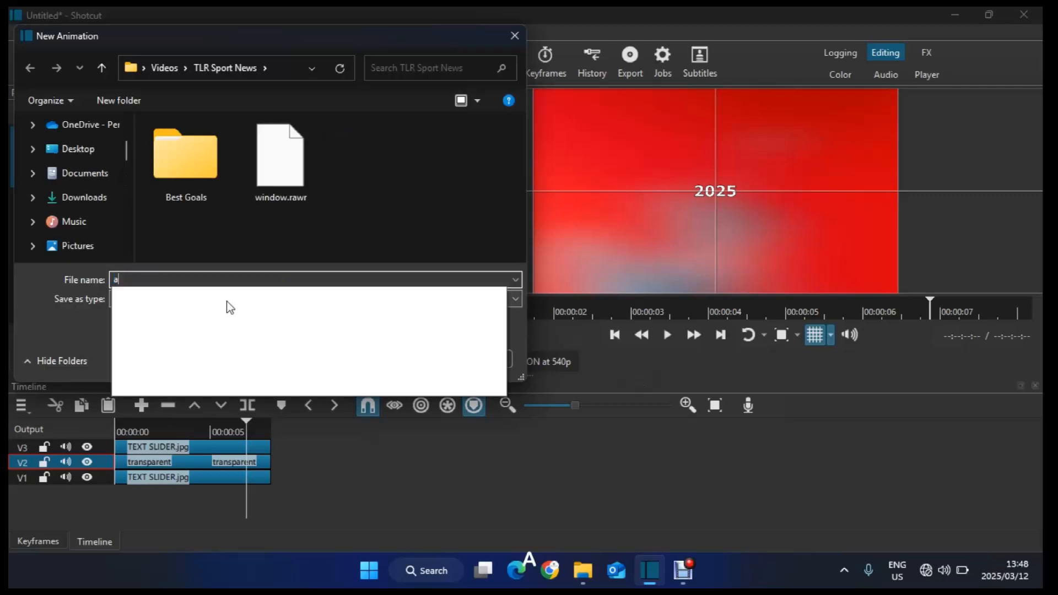
type("rrow part")
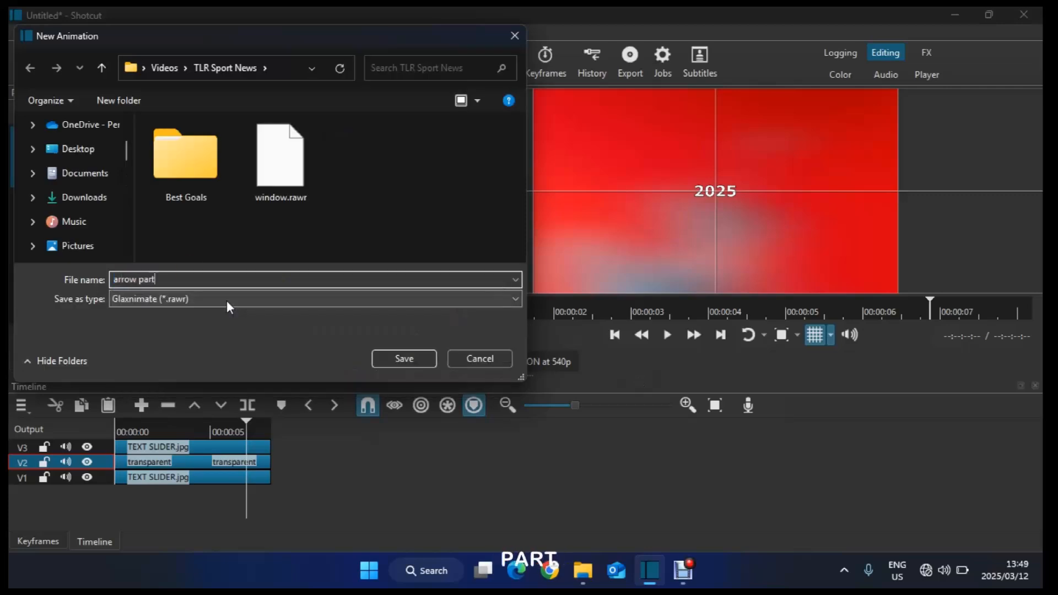
left_click(416, 361)
left_click(417, 361)
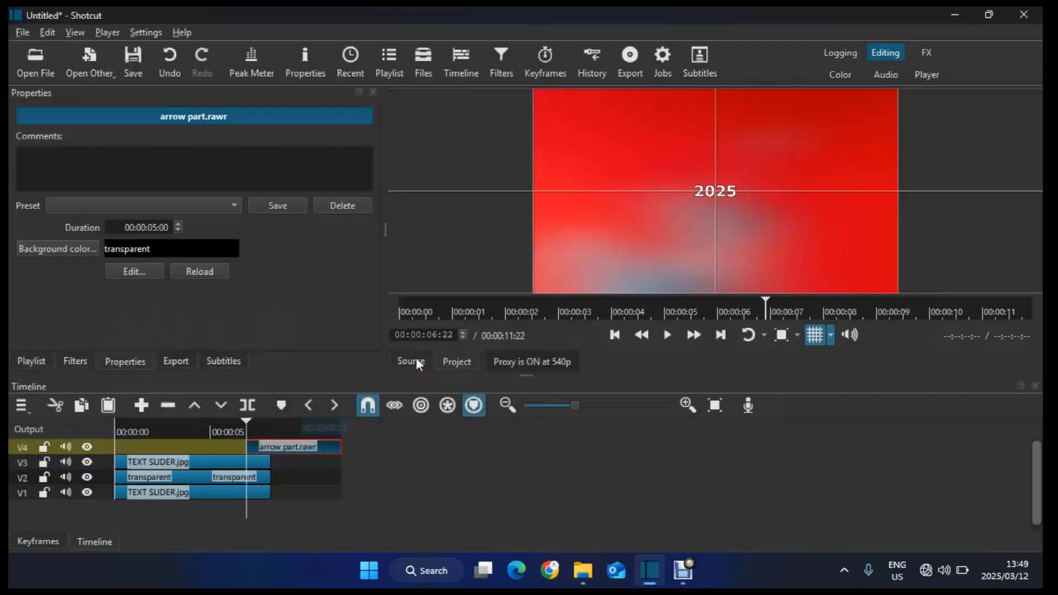
Step: Move the arrow part clip to the start of the timeline on its new track
left_click_drag(251, 430, 232, 431)
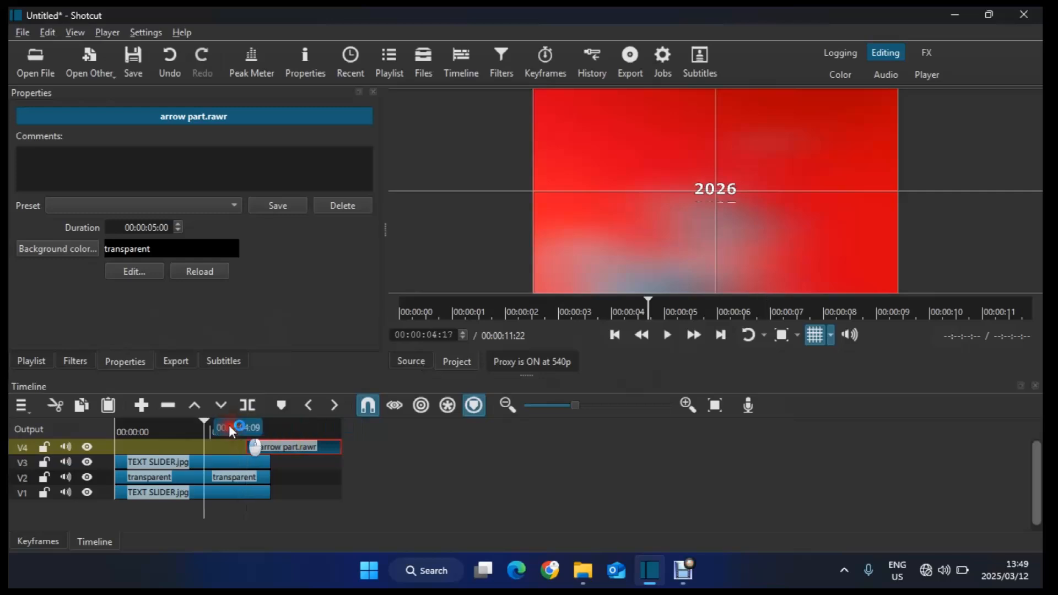
left_click(178, 427)
key("space")
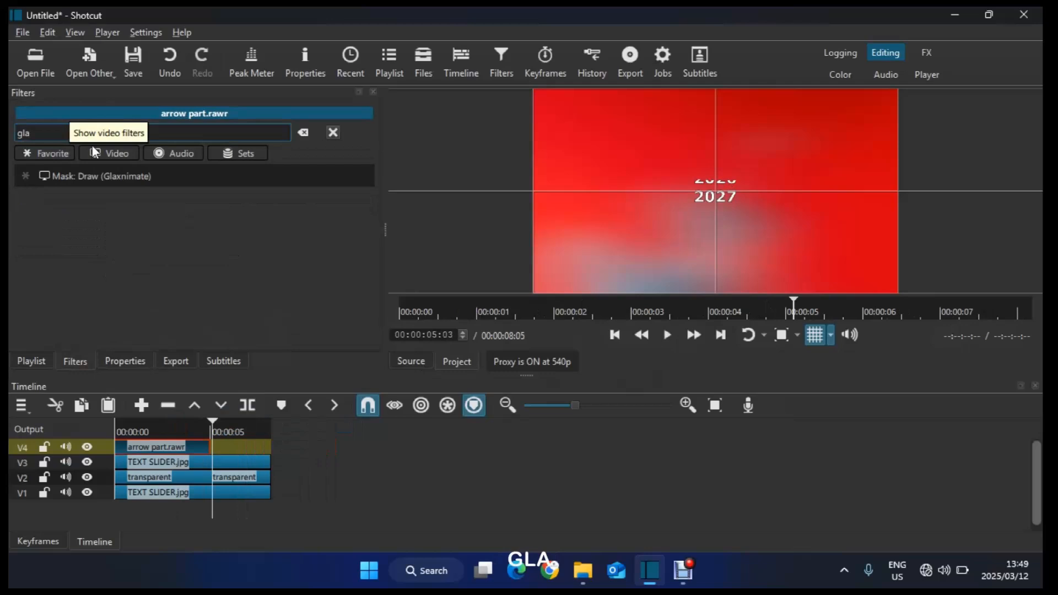
Step: Add a Mask: Draw (Glaxnimate) filter to the arrow part clip and save its mask file as "arrow pa"
left_click(82, 180)
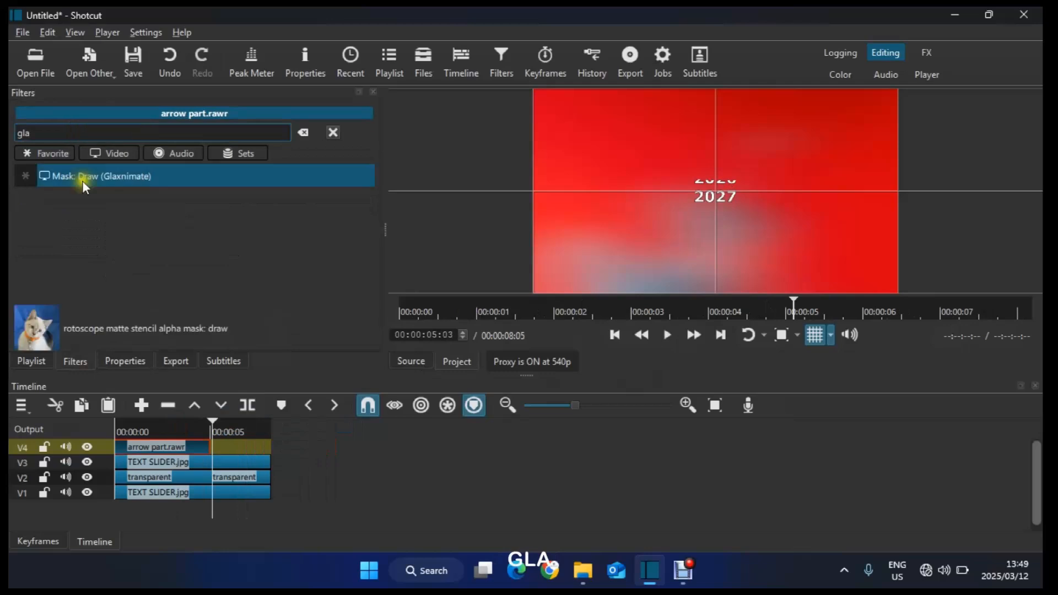
left_click(52, 259)
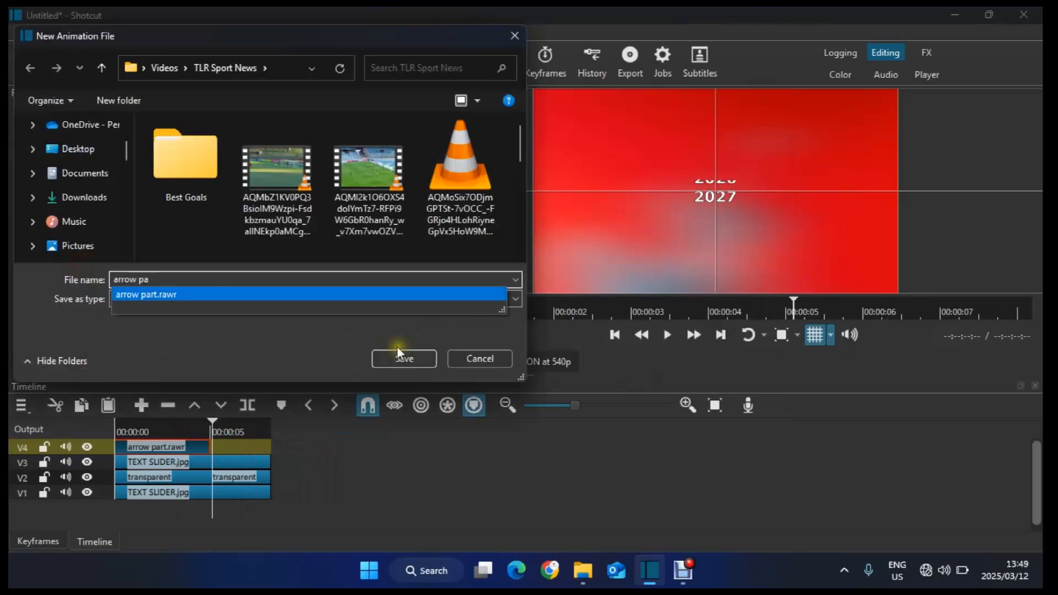
left_click(405, 352)
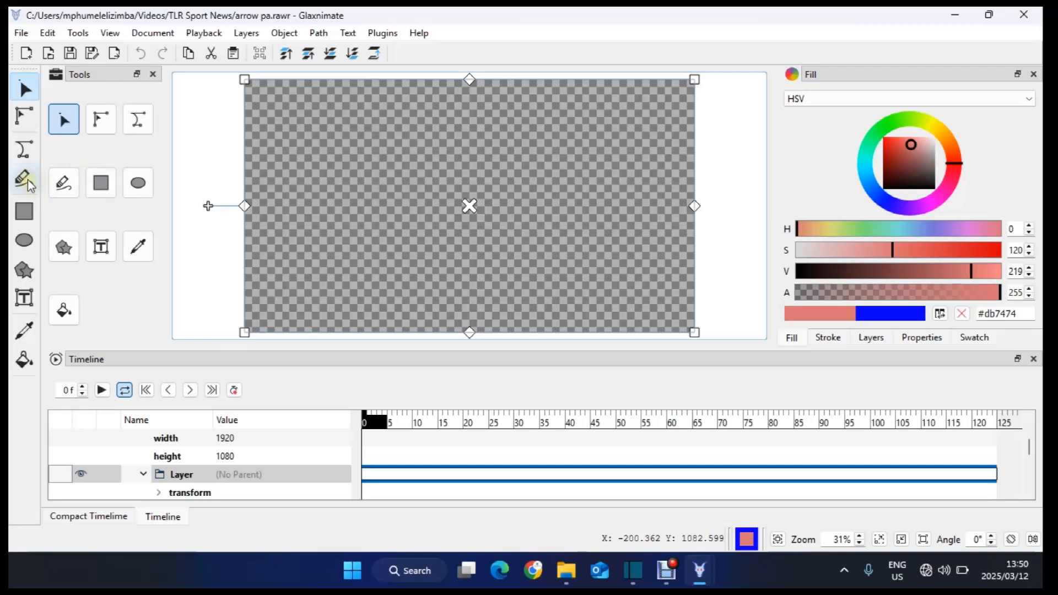
Step: In Glaxnimate, choose the Bezier drawing tool and set a red stroke with width 20
left_click(24, 148)
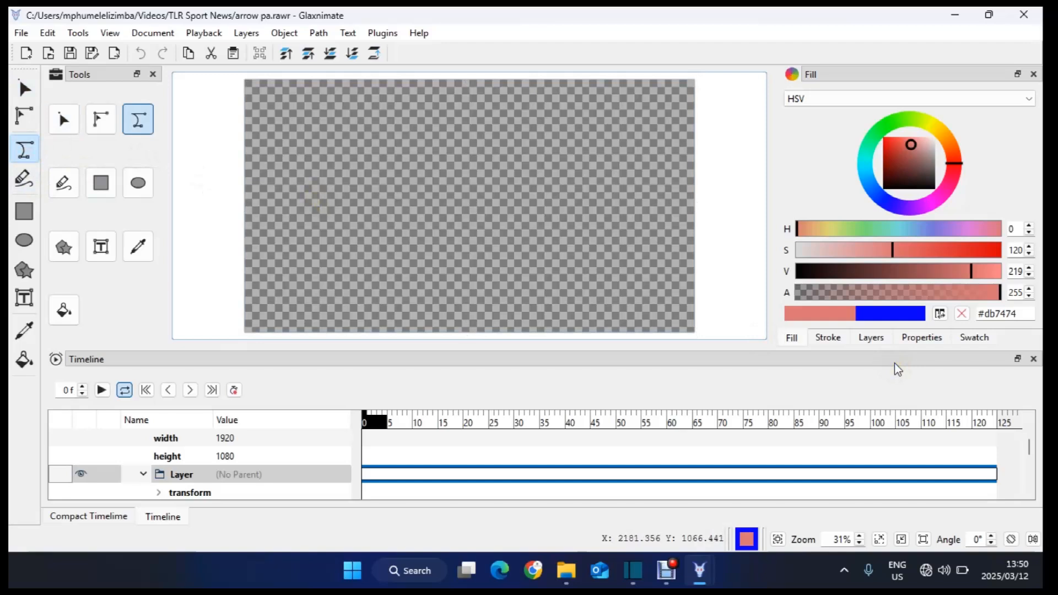
left_click(828, 338)
left_click(944, 184)
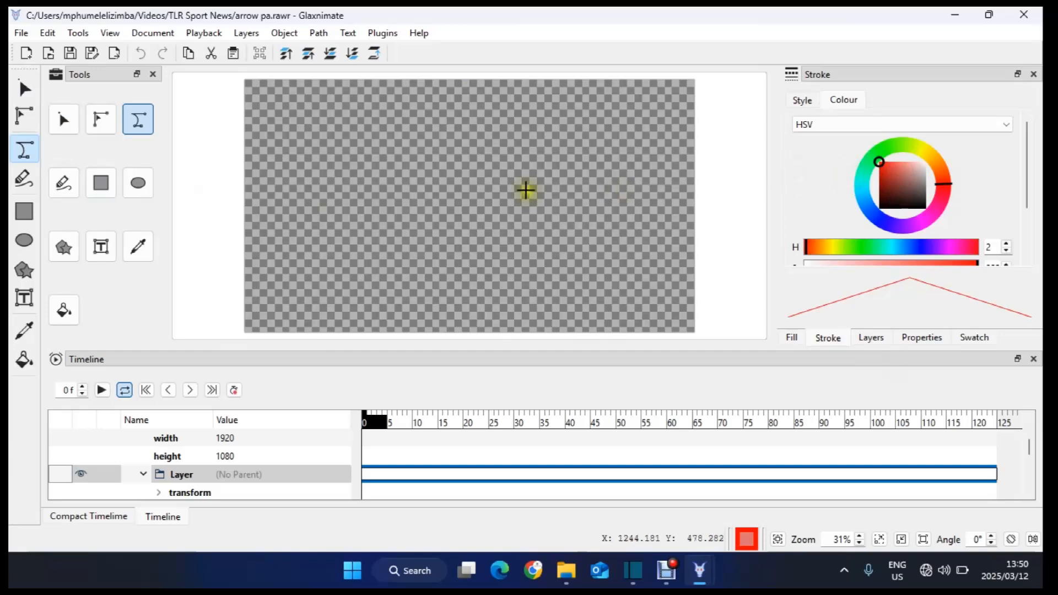
left_click(800, 101)
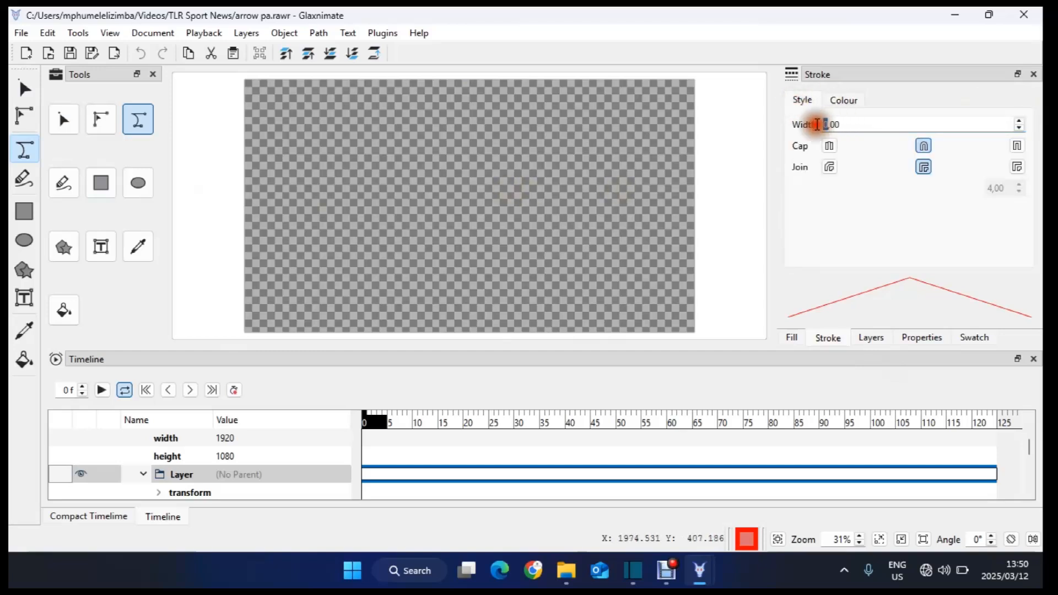
type("20")
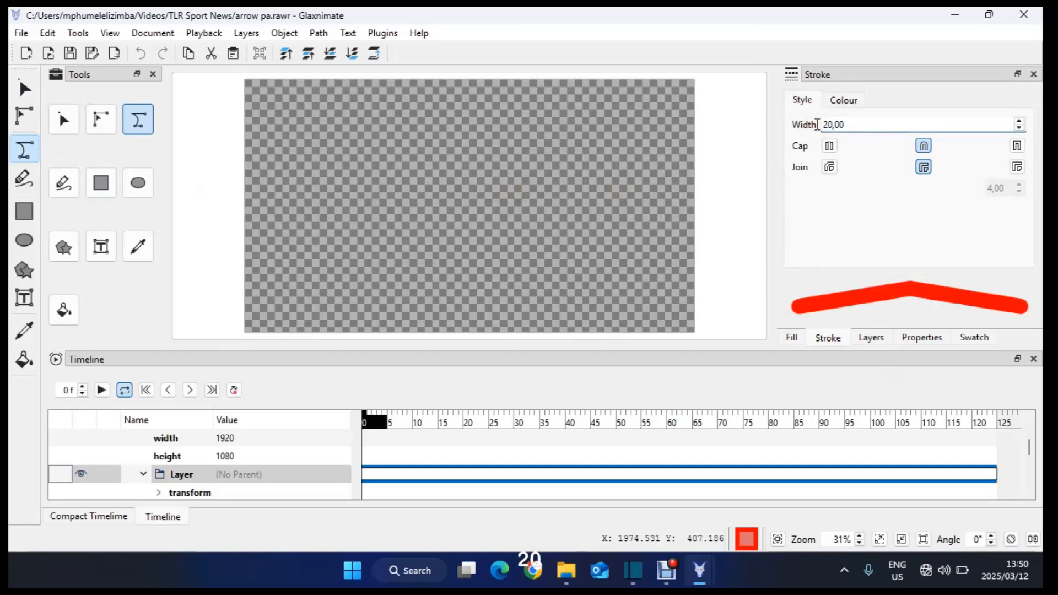
key("Return")
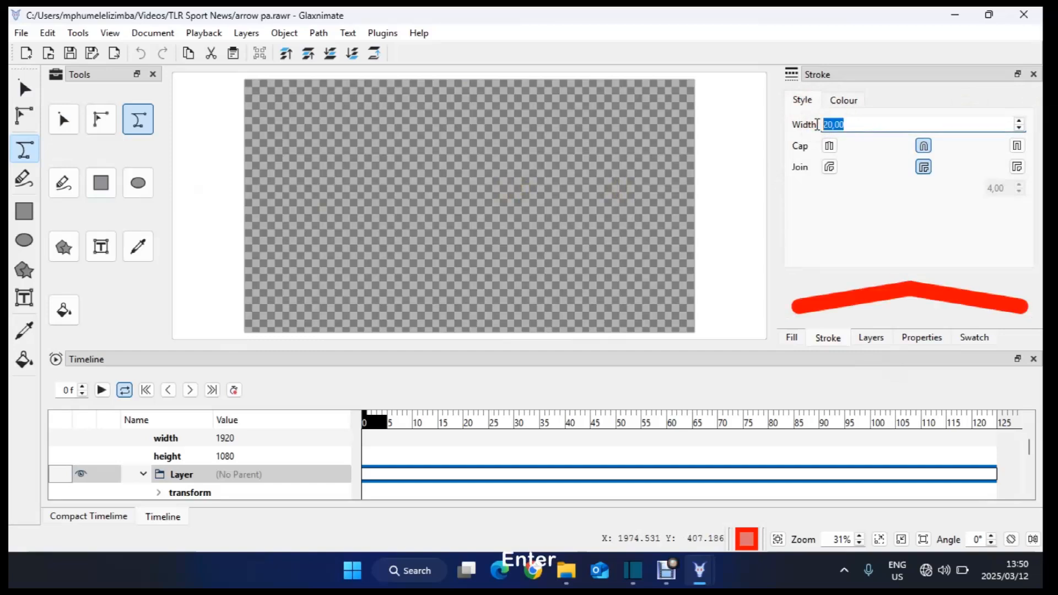
left_click(794, 338)
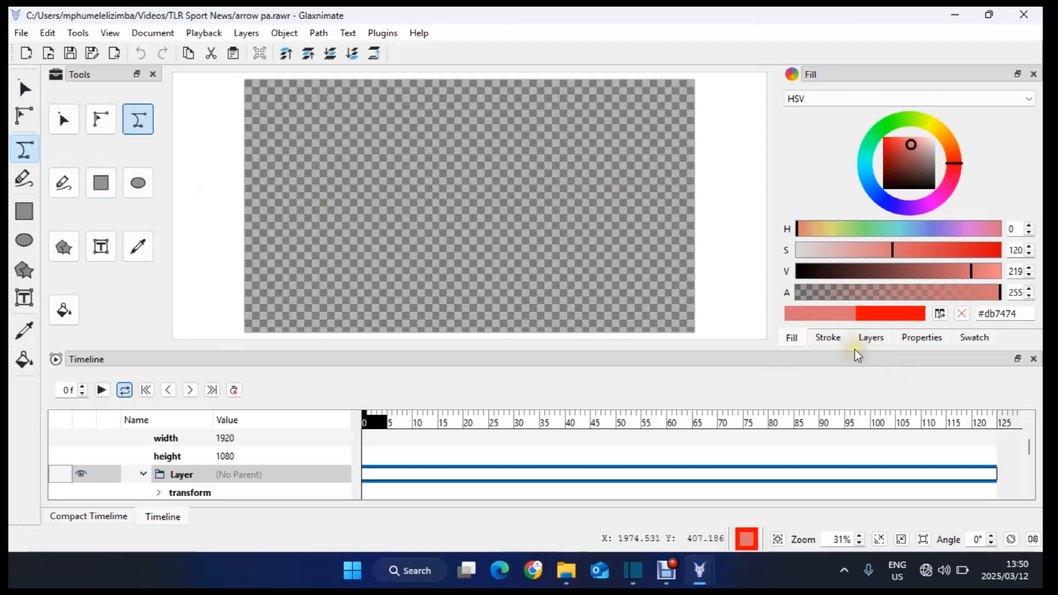
Step: Make the fill fully transparent by setting its alpha to 0
left_click(861, 293)
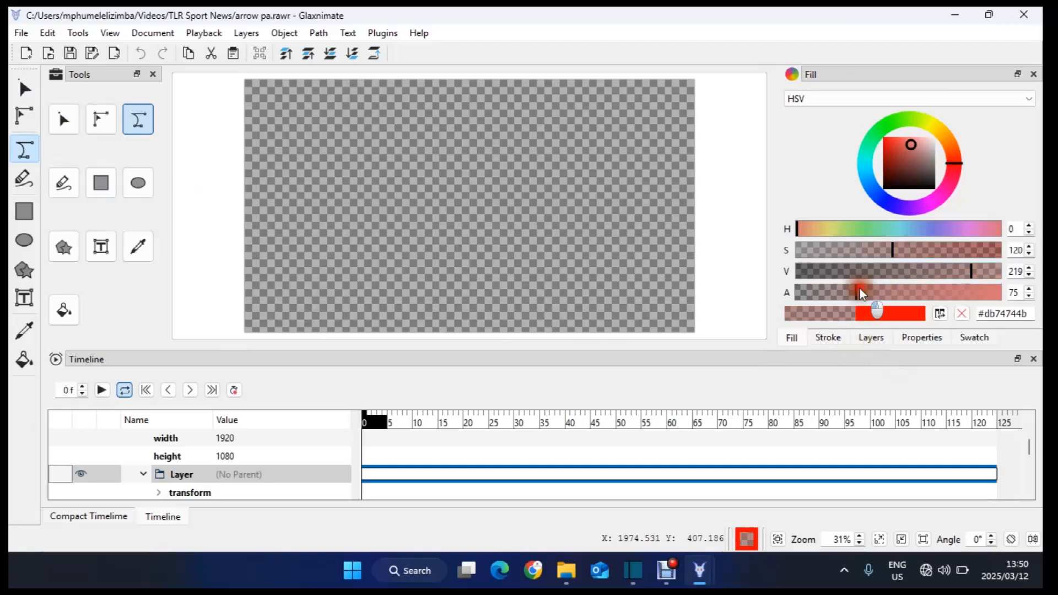
left_click_drag(862, 293, 795, 293)
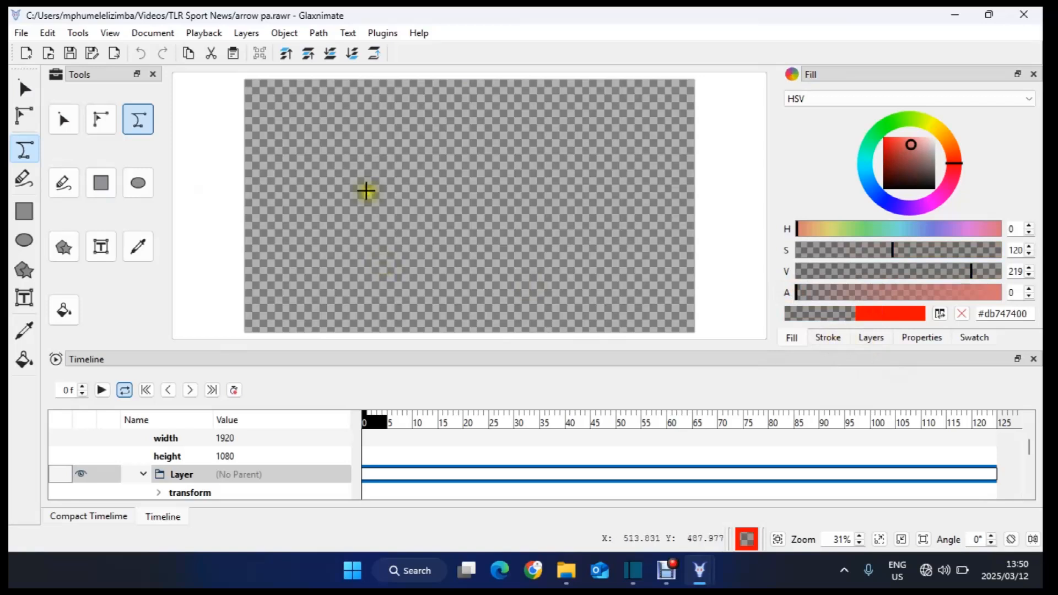
Step: Draw a right-pointing arrow with a horizontal shaft and two angled head strokes on the canvas
left_click(330, 204)
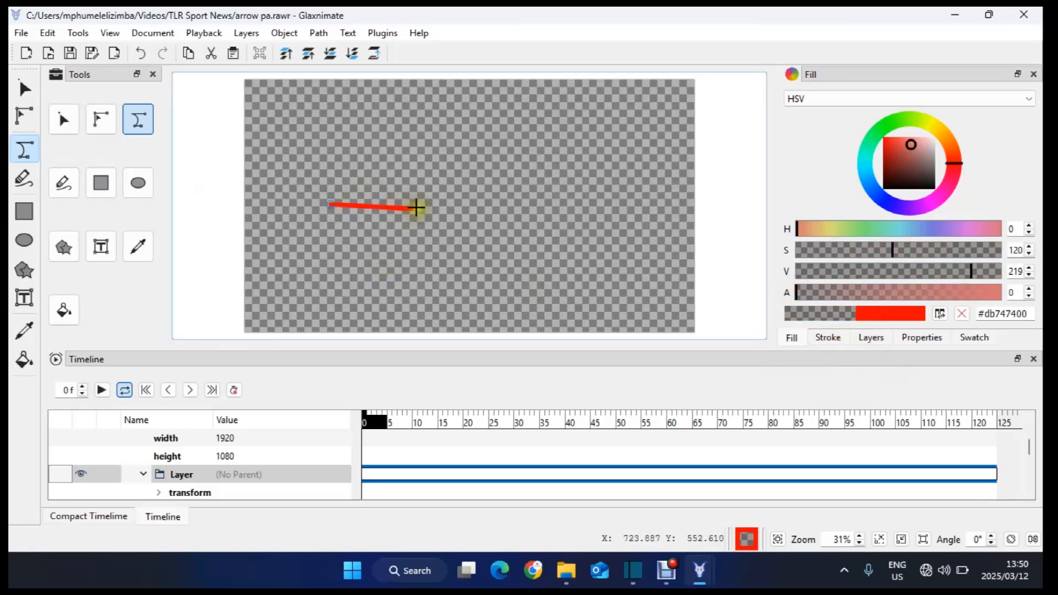
left_click(416, 207)
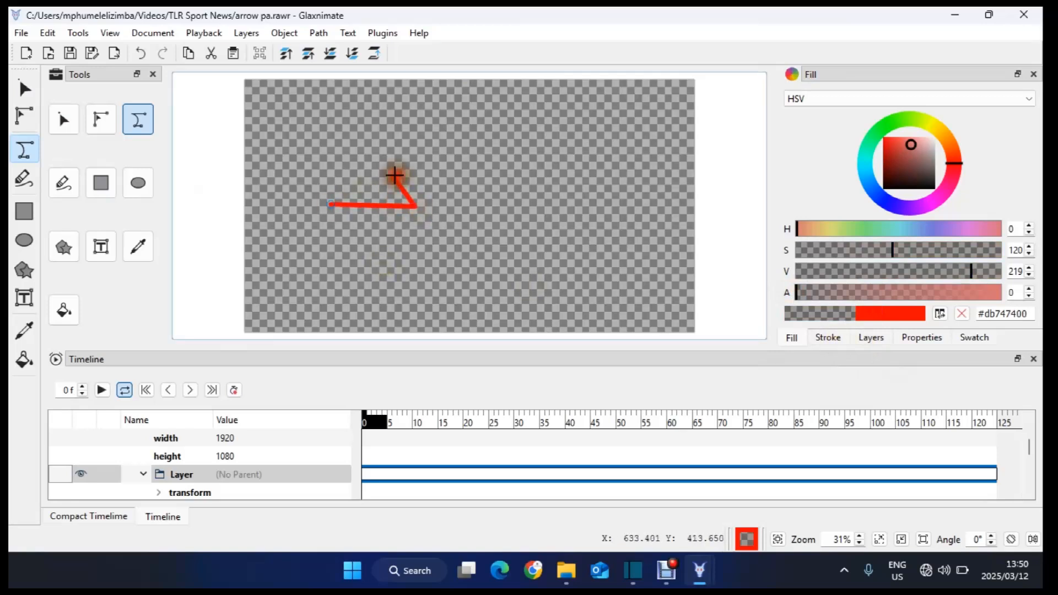
left_click(395, 176)
left_click(417, 207)
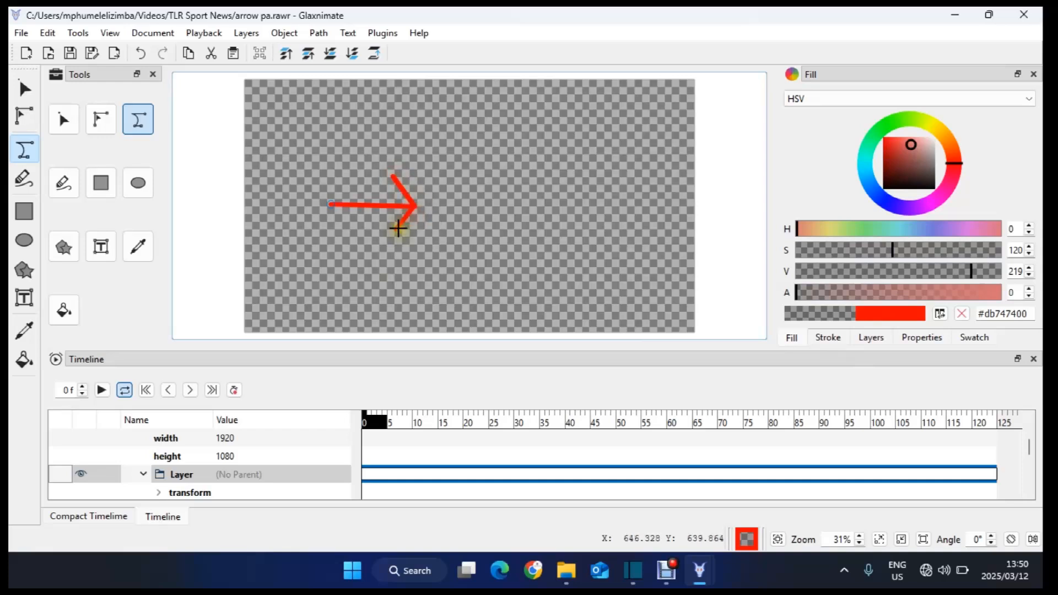
left_click(395, 232)
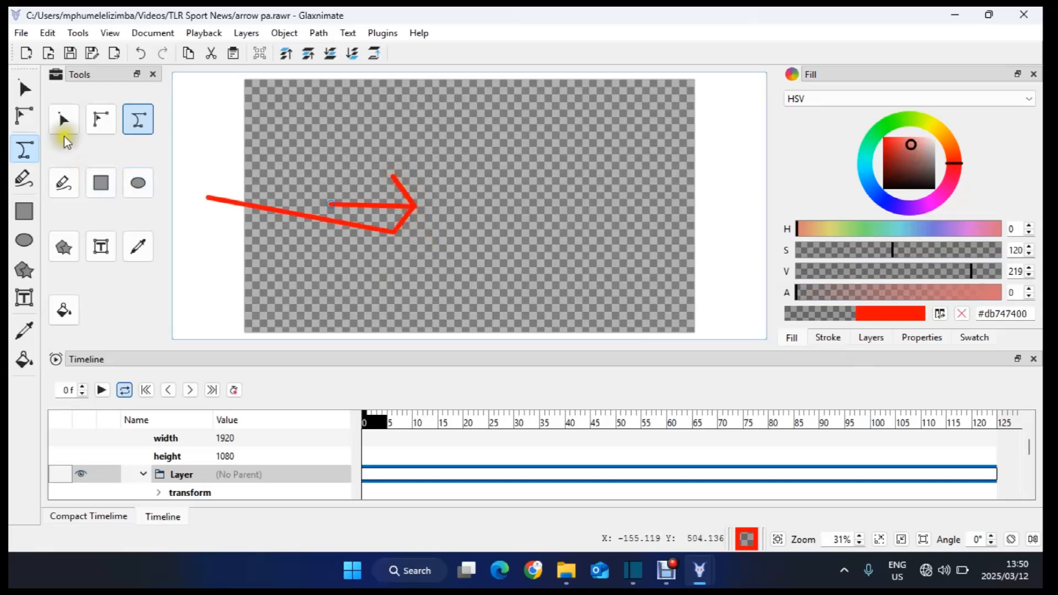
Step: Select the arrow path and add a Trim Path modifier to it
left_click(64, 128)
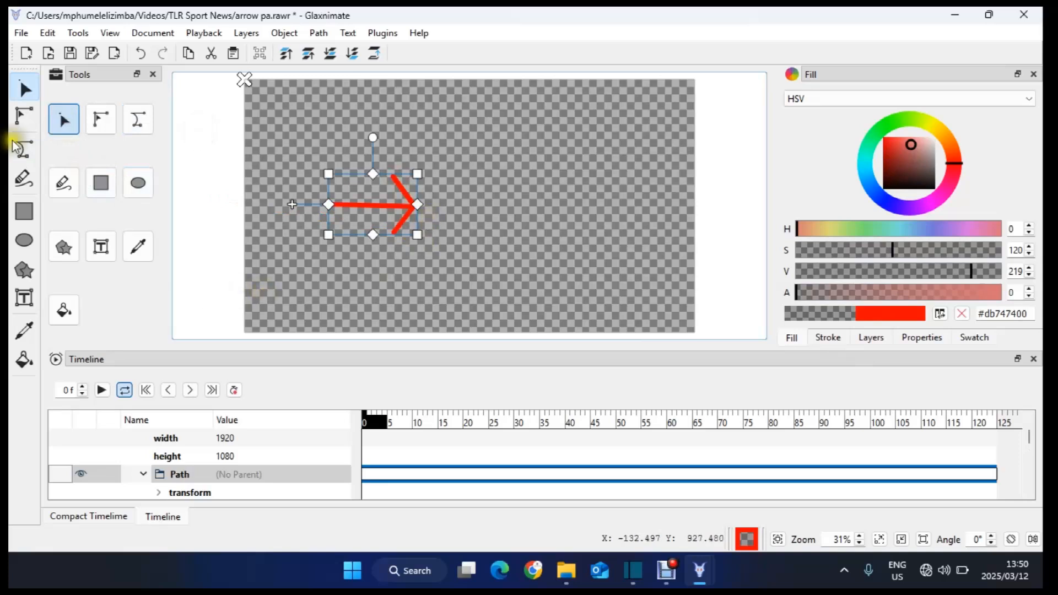
right_click(213, 205)
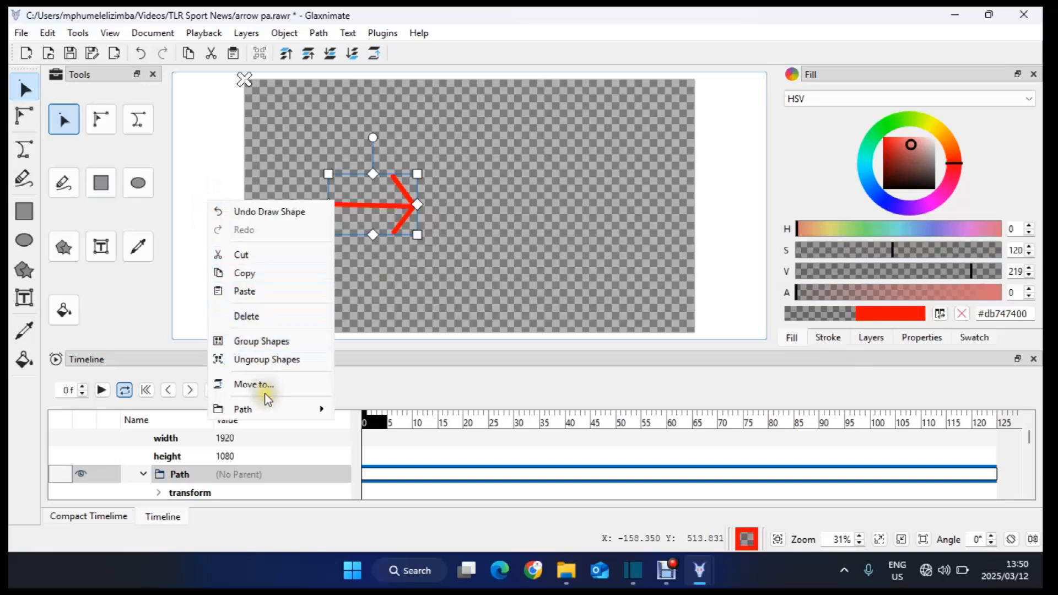
mouse_move(275, 411)
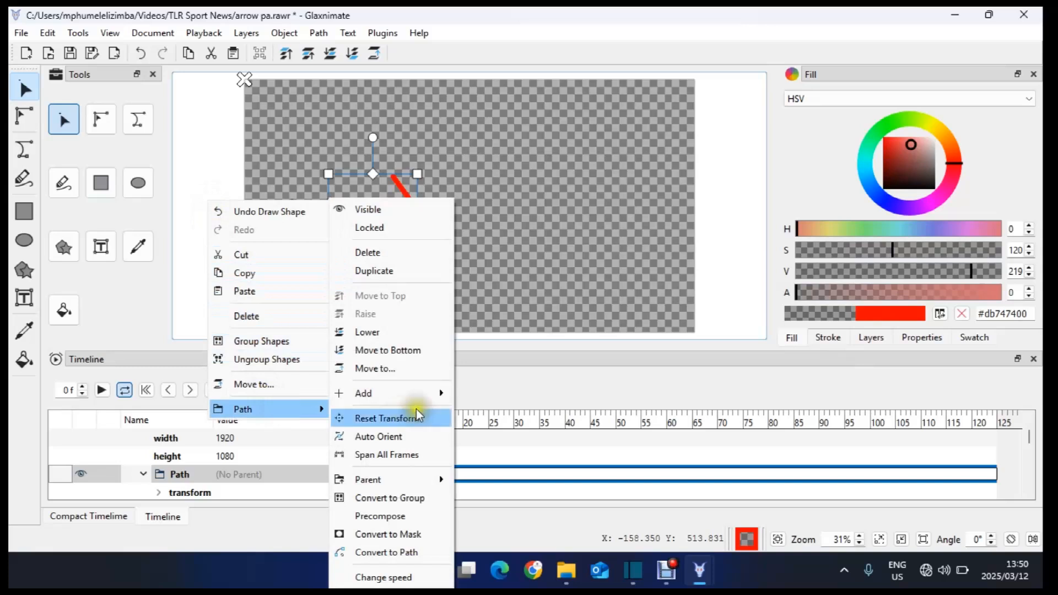
mouse_move(423, 396)
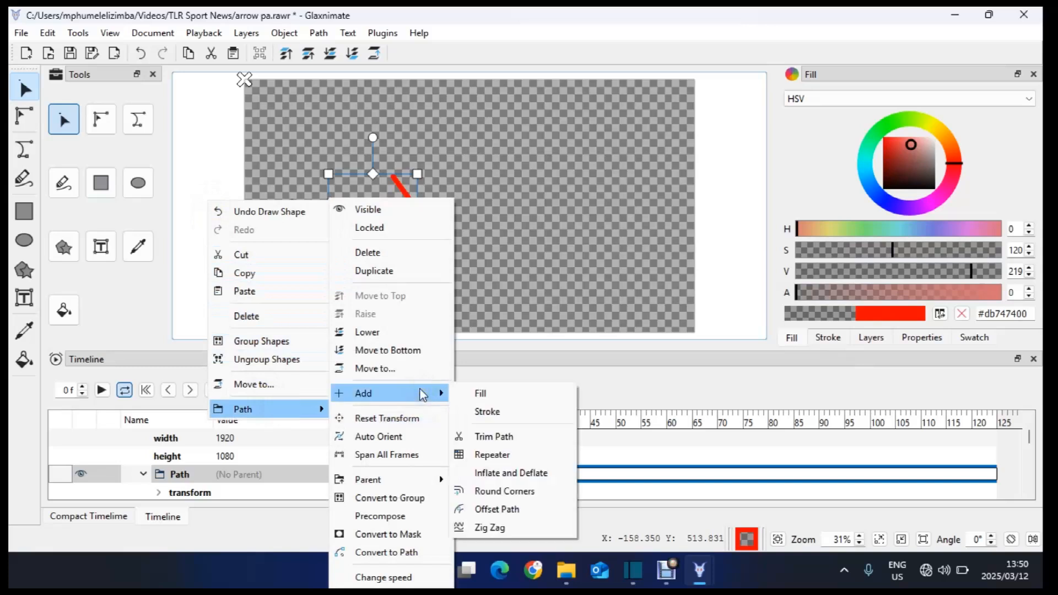
left_click(511, 438)
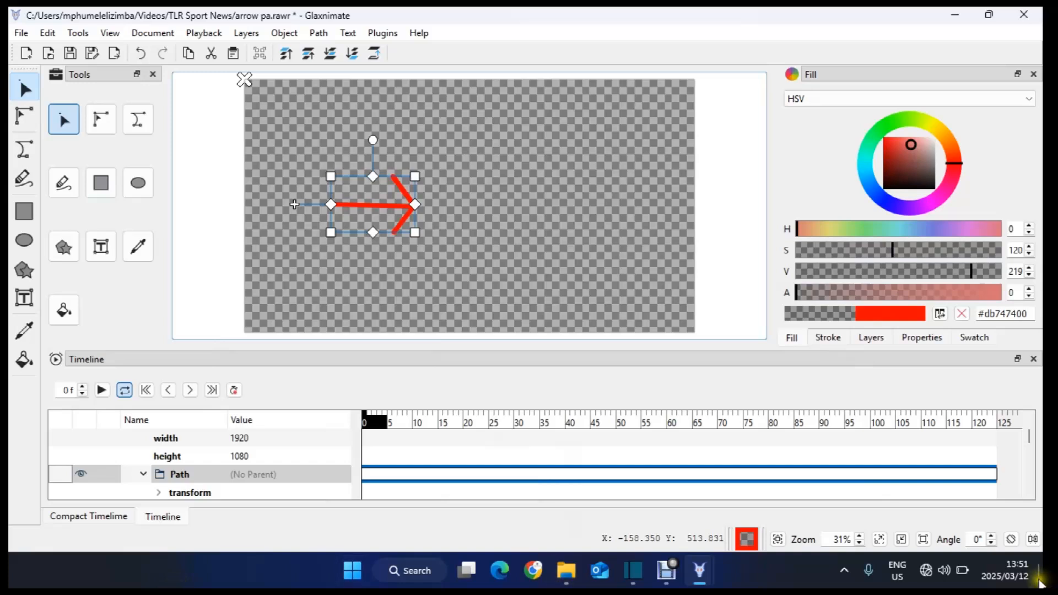
Step: Expand the Trim Path properties, turn on keyframe recording, and set its end to 0% at frame 0
left_click(1030, 494)
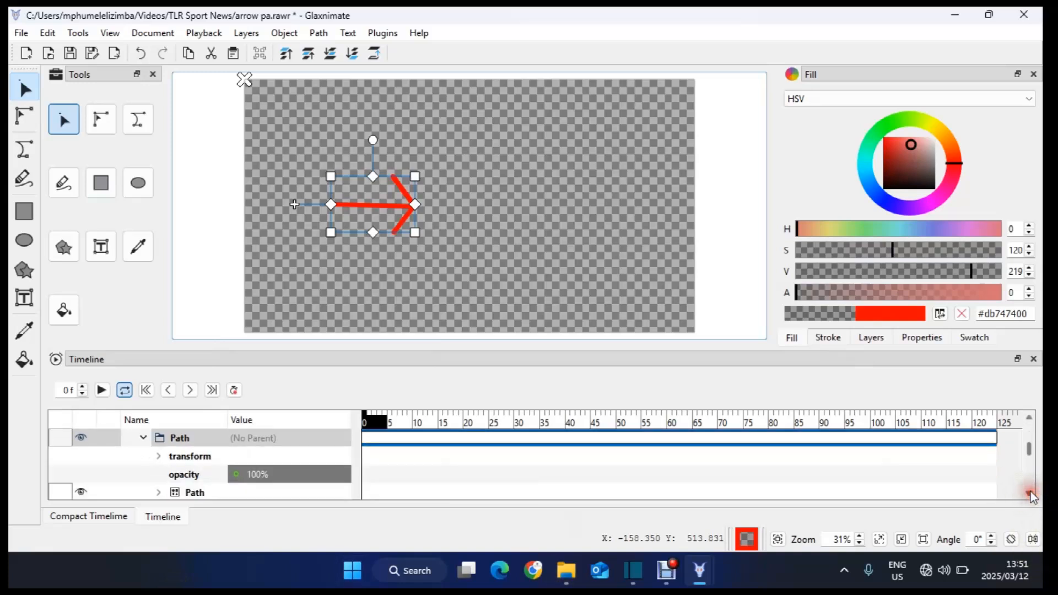
left_click(1029, 494)
left_click(1029, 494)
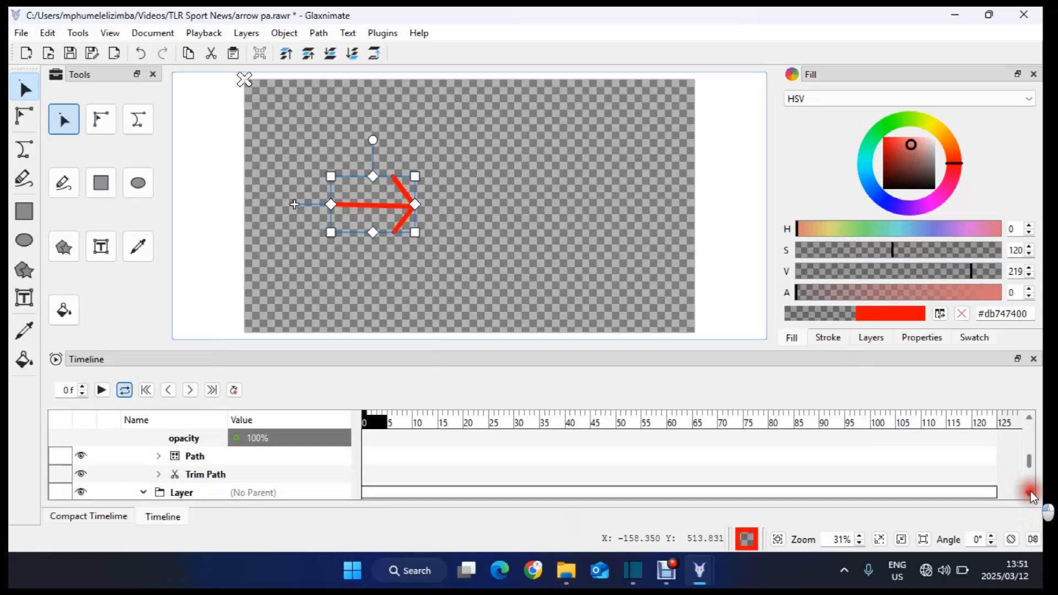
left_click(1030, 494)
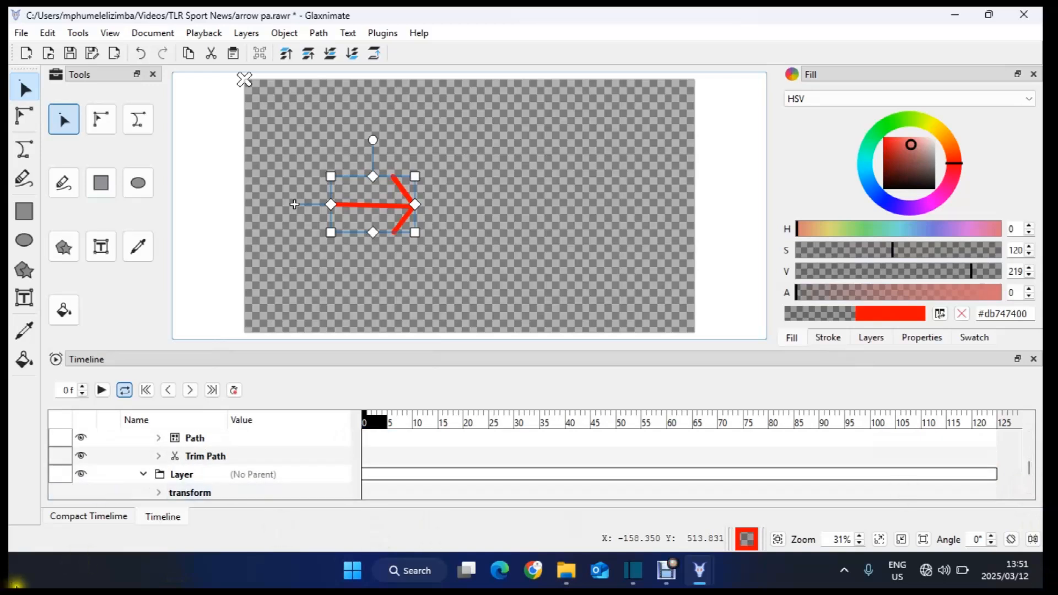
left_click(158, 456)
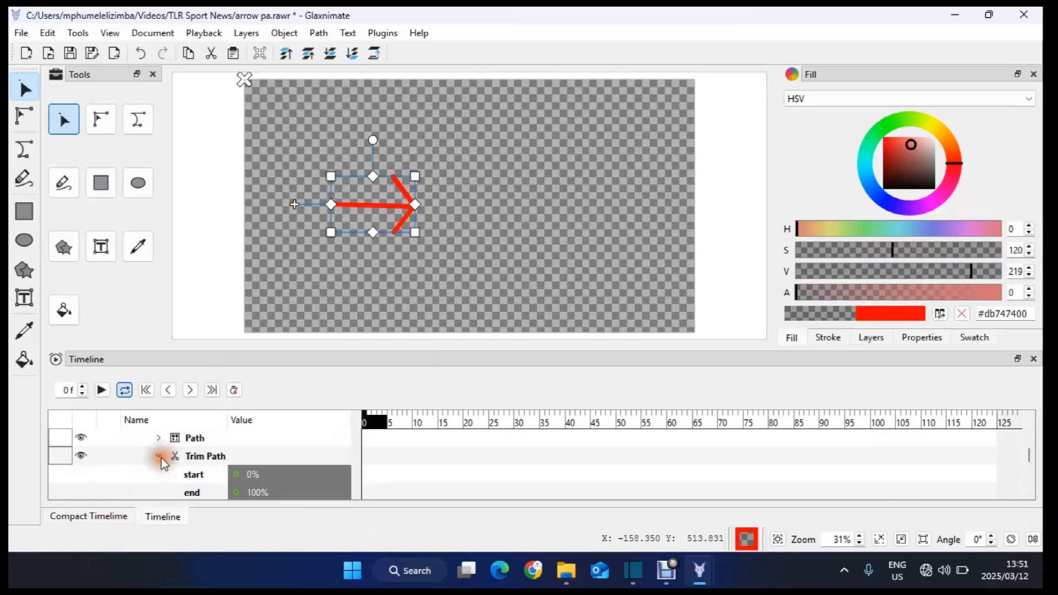
left_click(1029, 494)
left_click(1029, 494)
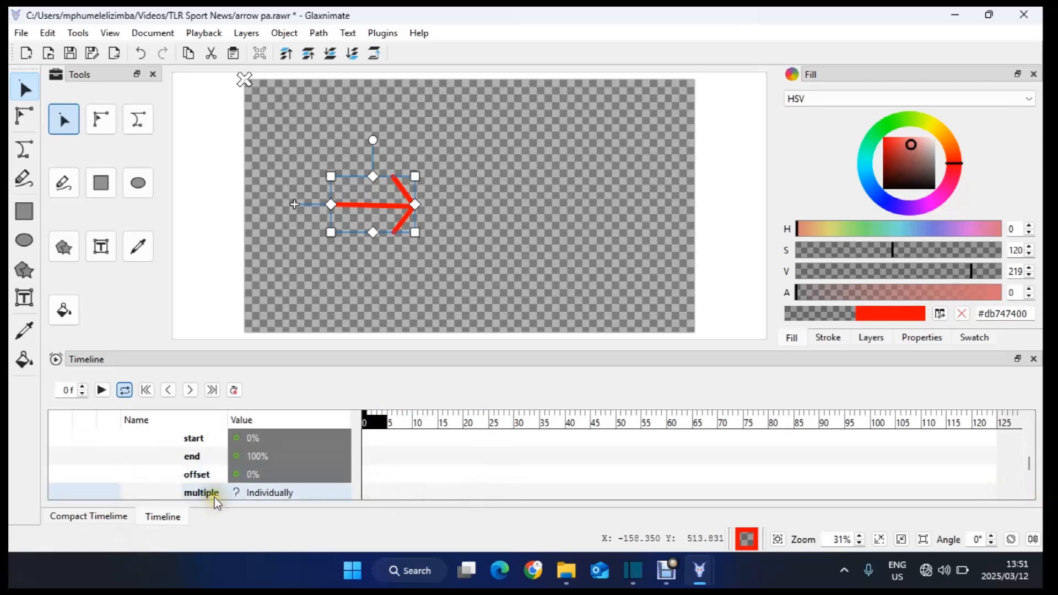
left_click(234, 391)
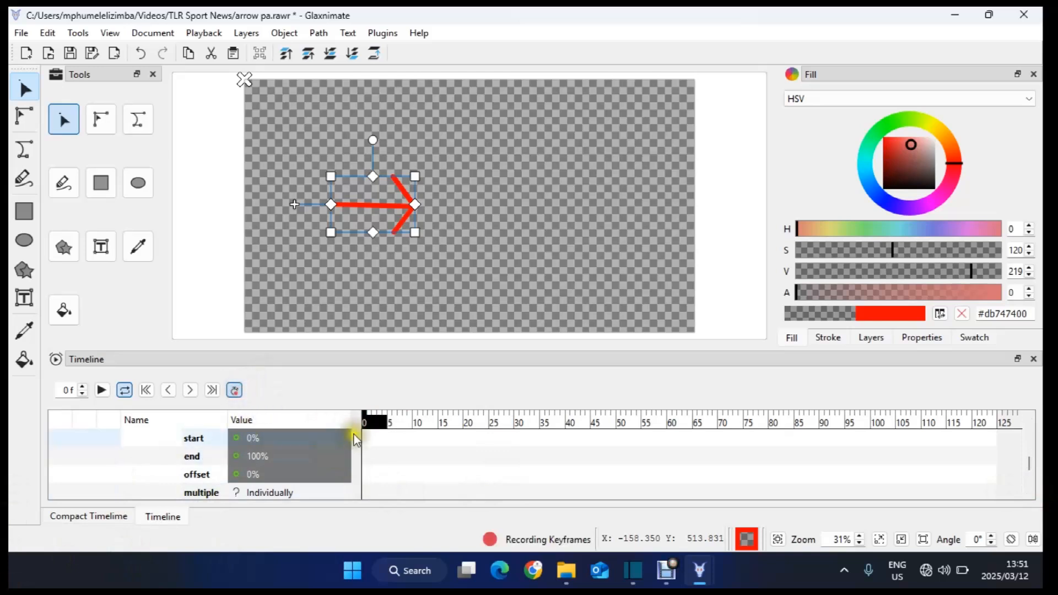
double_click(263, 458)
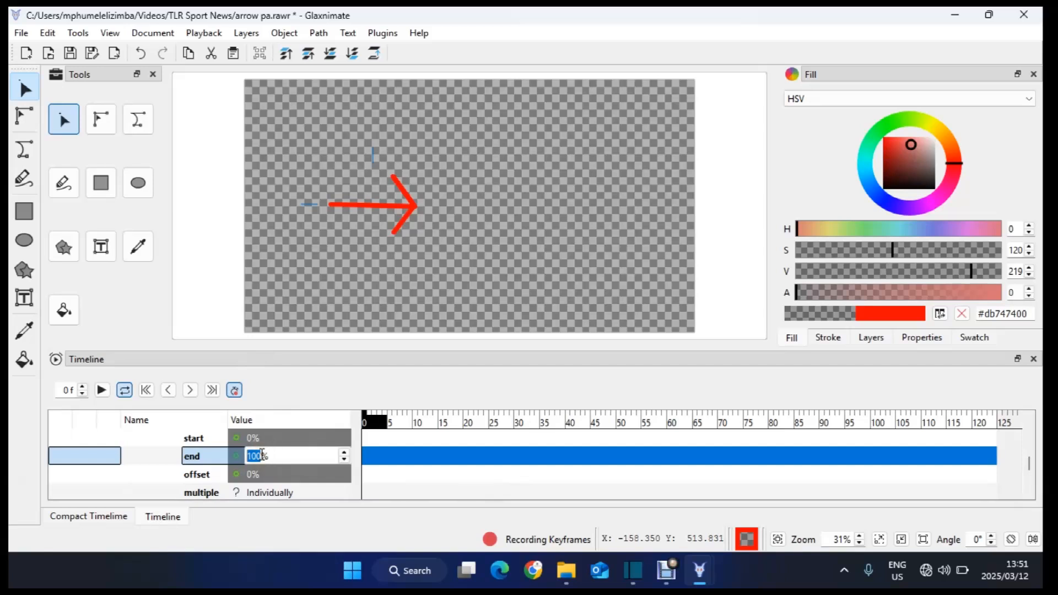
type("0")
key("Return")
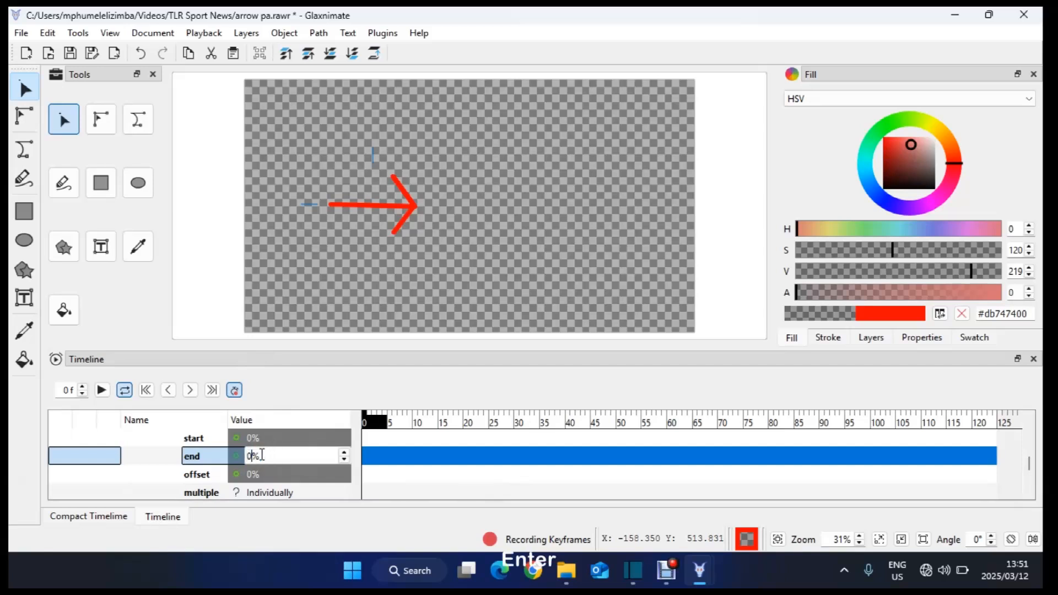
Step: At frame 50 set the Trim Path end to 100%, then turn keyframe recording off
left_click(619, 424)
left_click(514, 453)
left_click(255, 456)
left_click(254, 457)
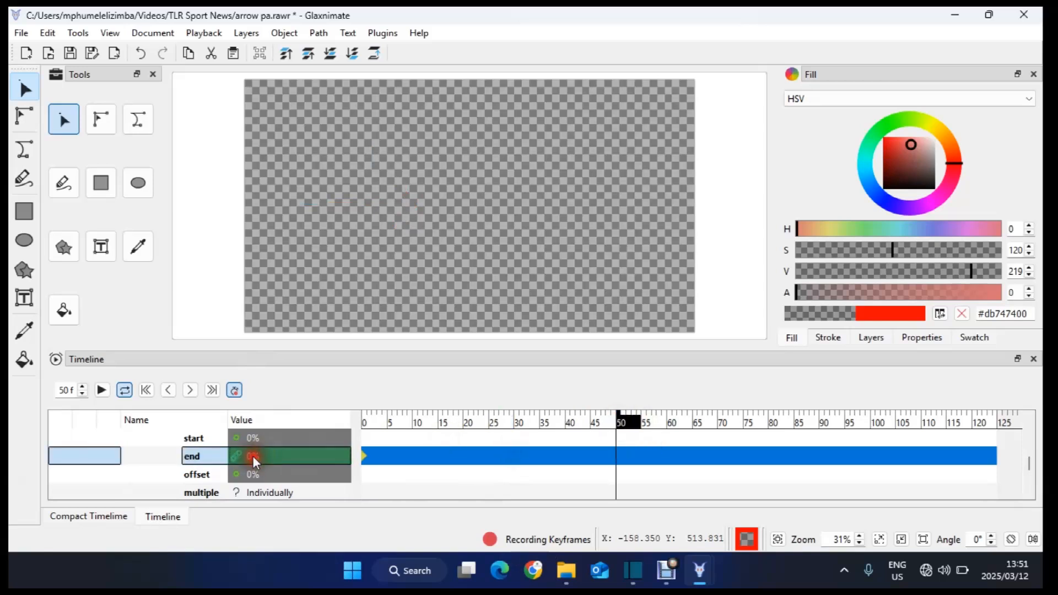
left_click(255, 457)
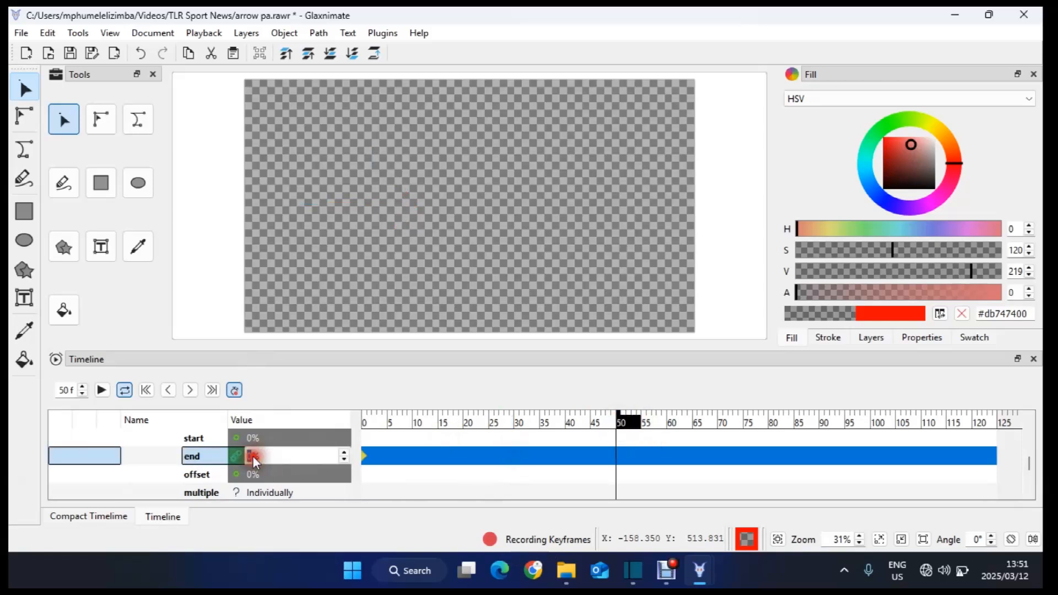
type("100")
key("Return")
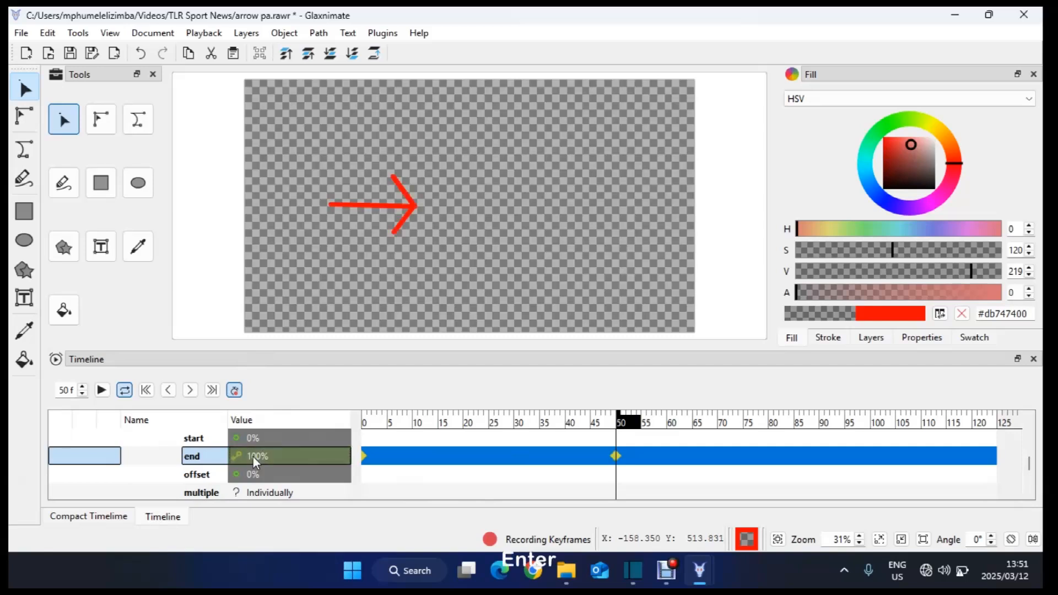
left_click(270, 458)
left_click(228, 392)
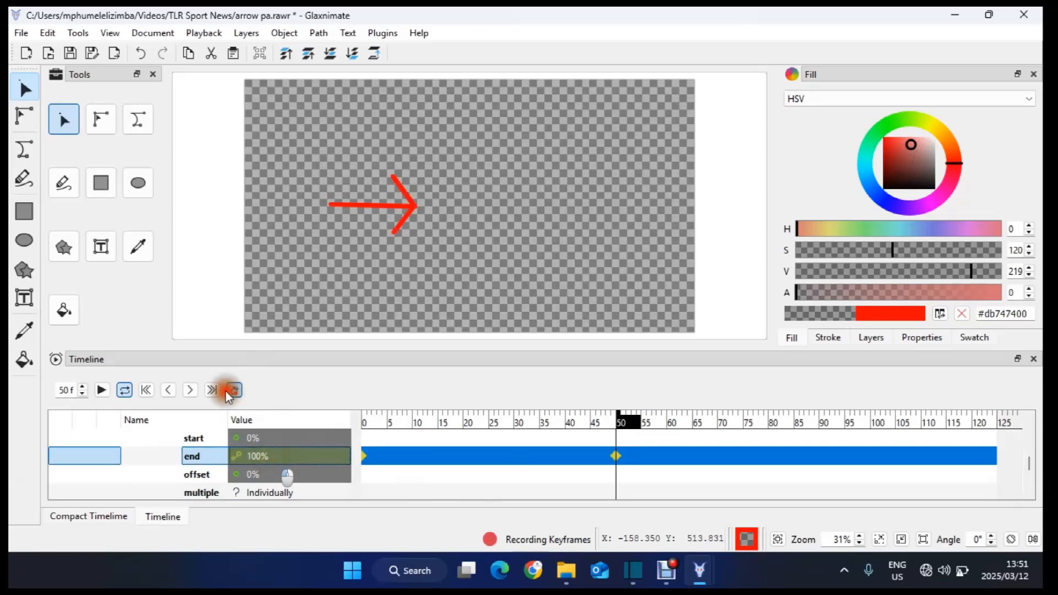
Step: Play the arrow animation from the start to preview it
left_click(151, 391)
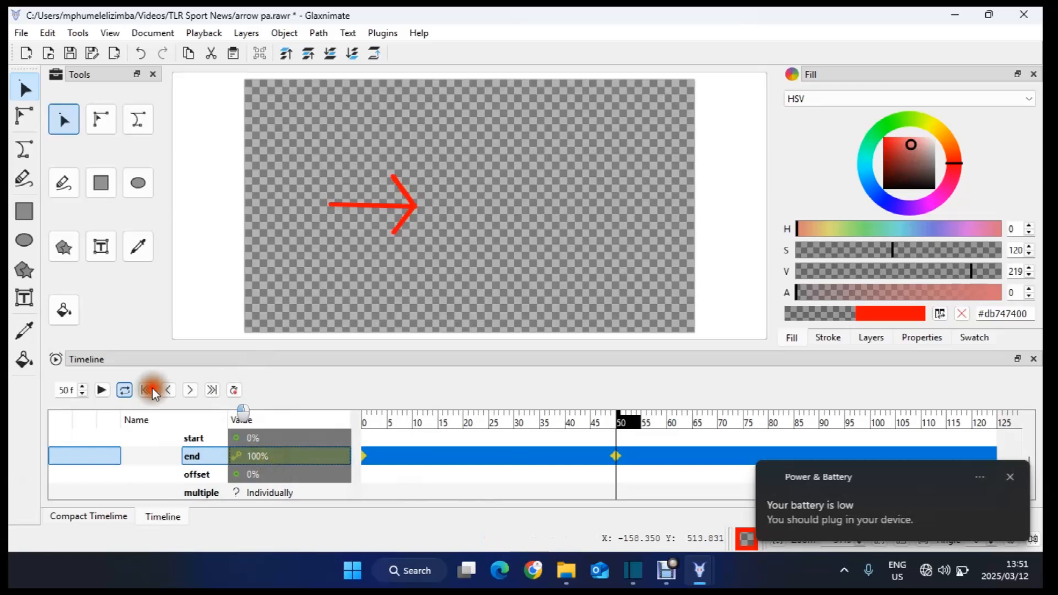
left_click(152, 391)
left_click(104, 389)
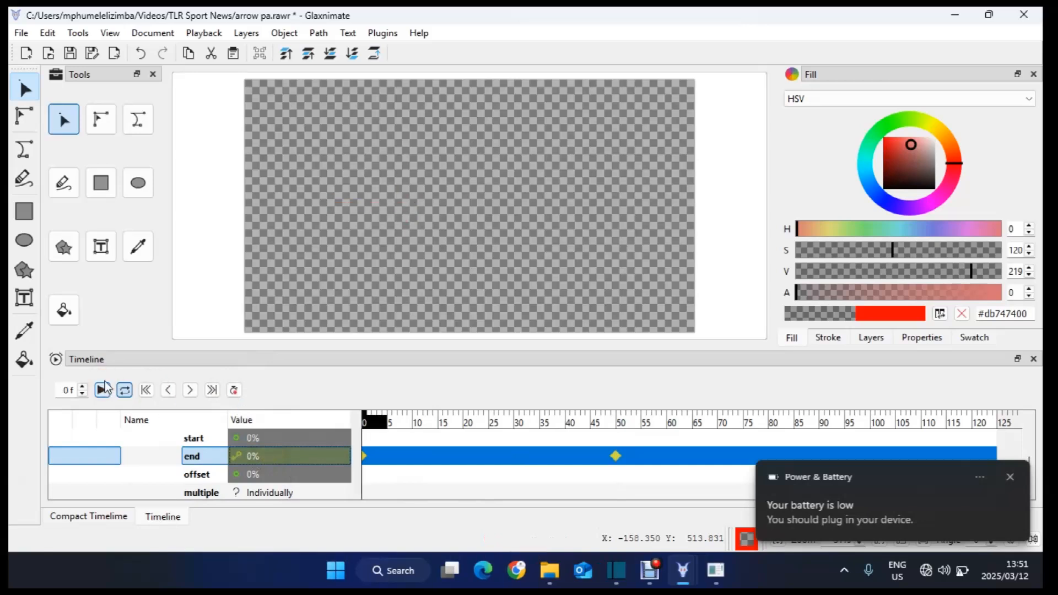
left_click(104, 390)
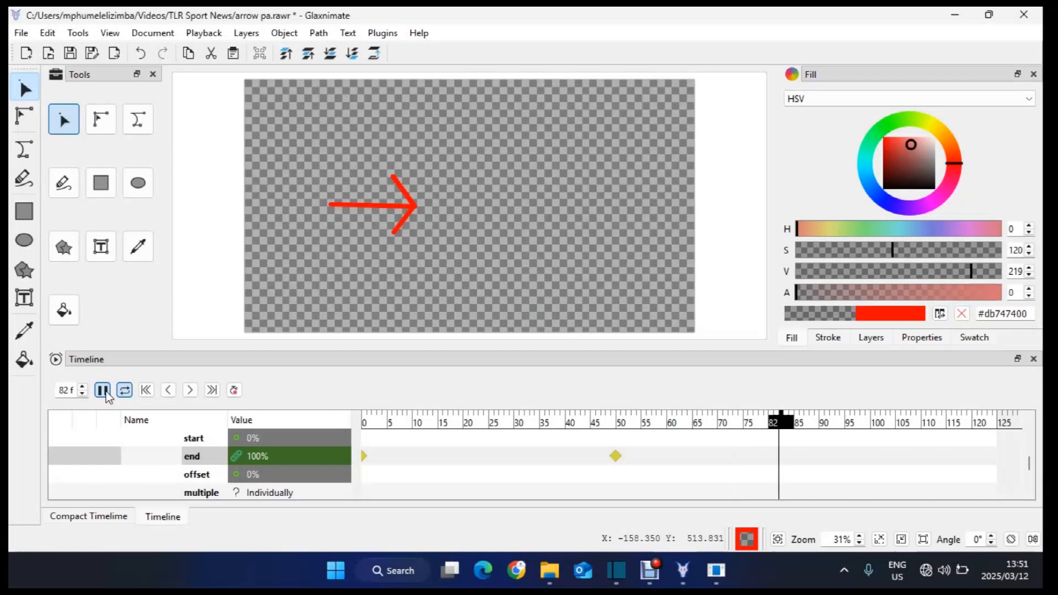
key("space")
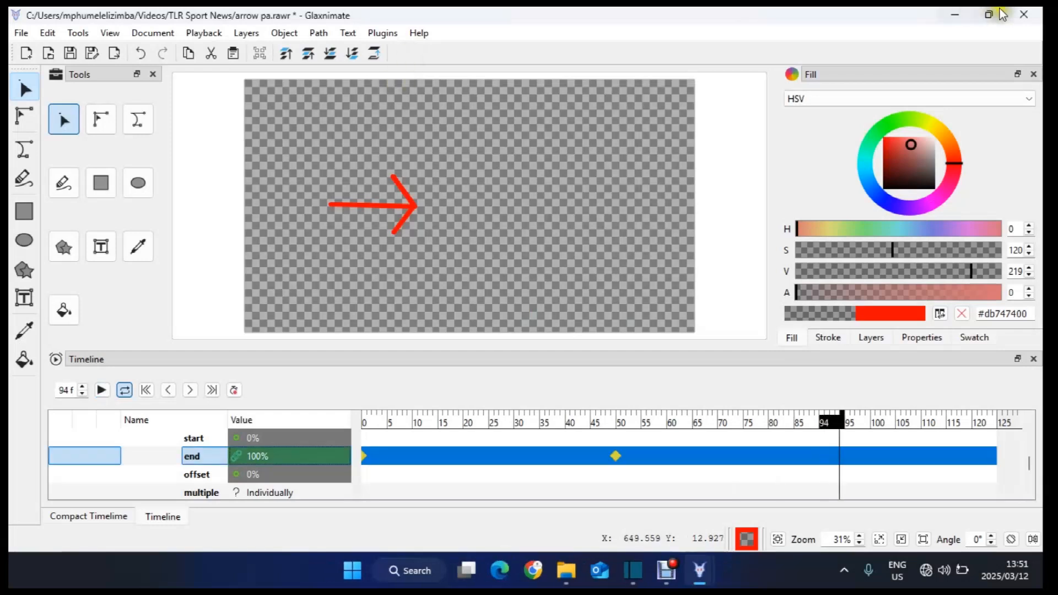
Step: Close Glaxnimate, saving the changes to the arrow mask
left_click(1019, 17)
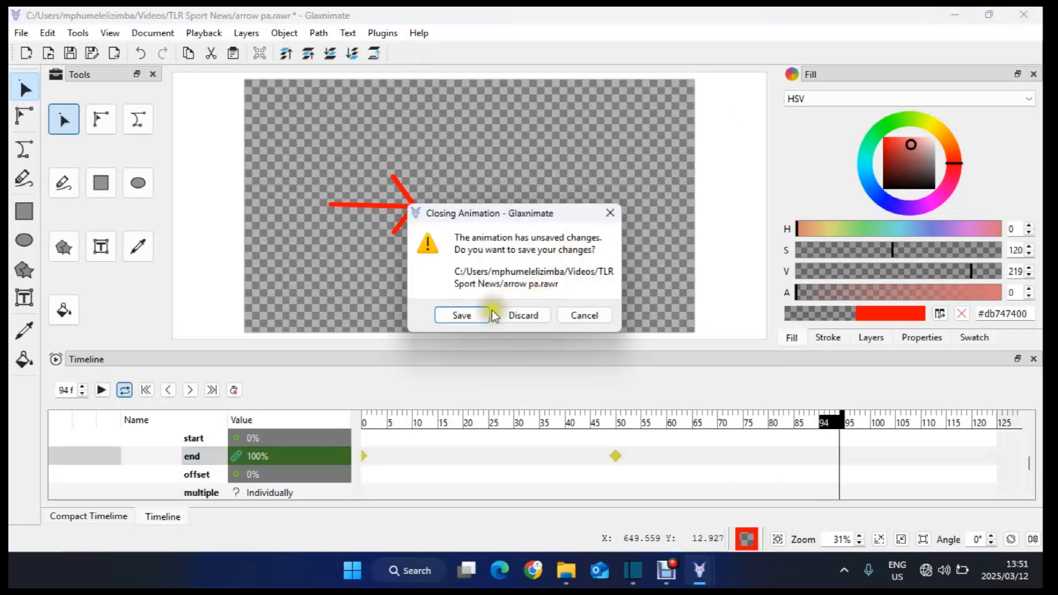
left_click(479, 317)
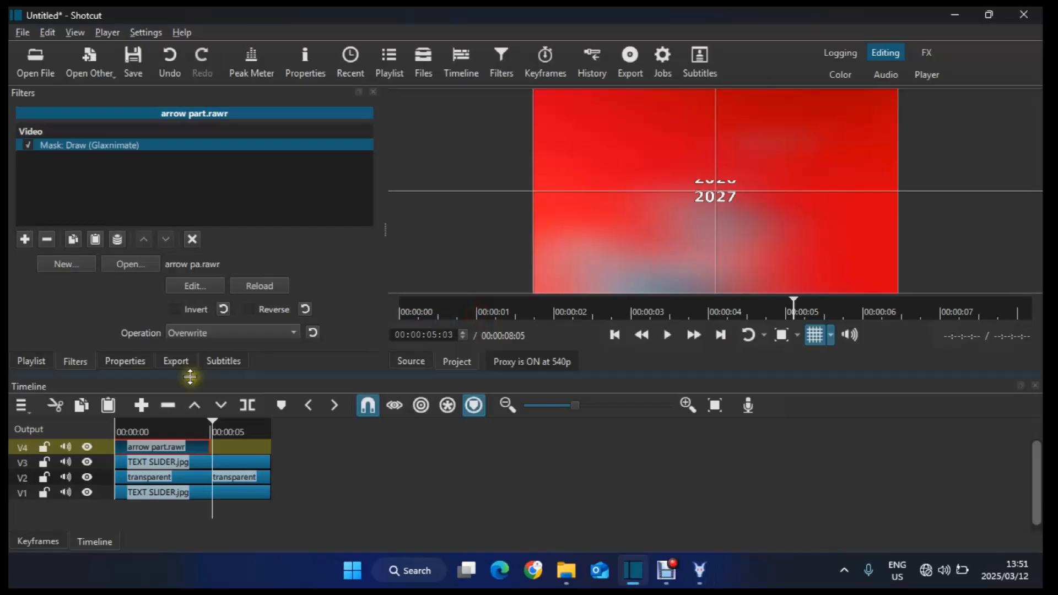
Step: Move the arrow part clip to start around the 5-second mark and preview it
left_click_drag(187, 447, 299, 436)
left_click(205, 429)
key("space")
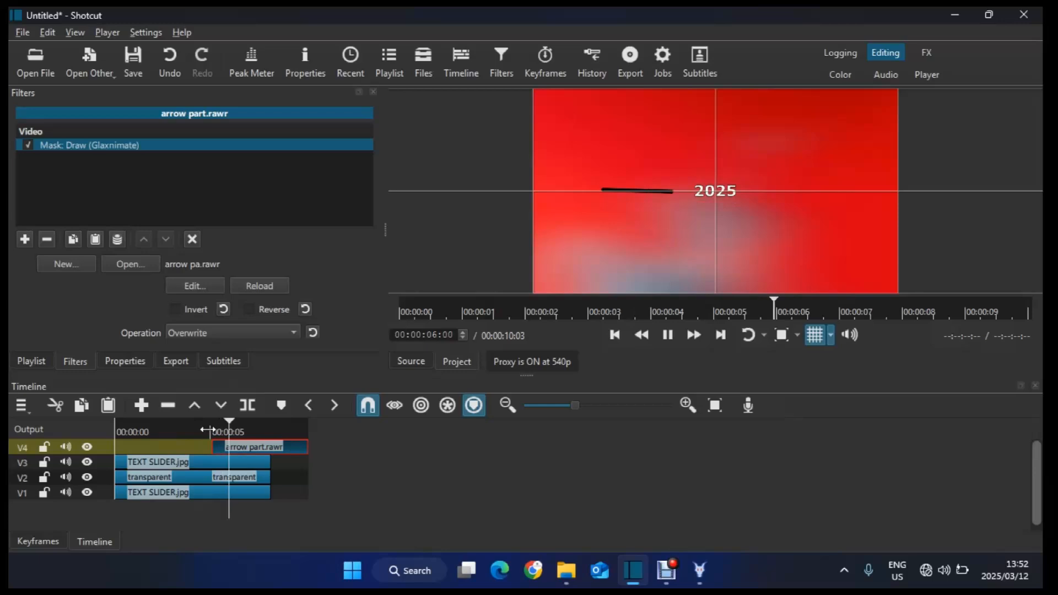
key("space")
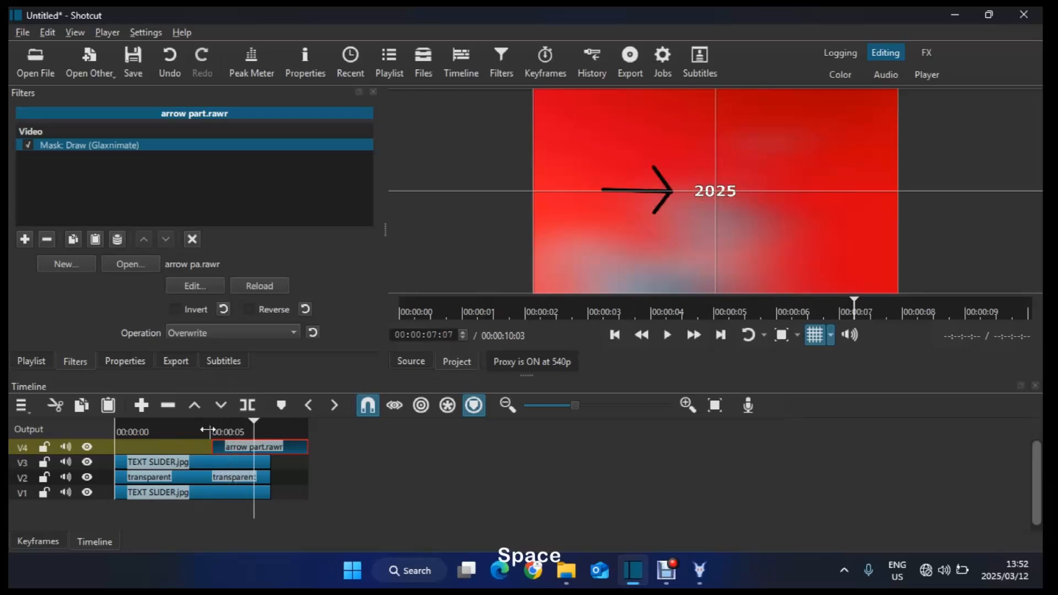
left_click(126, 361)
left_click(75, 362)
left_click(125, 362)
left_click(75, 362)
left_click(175, 310)
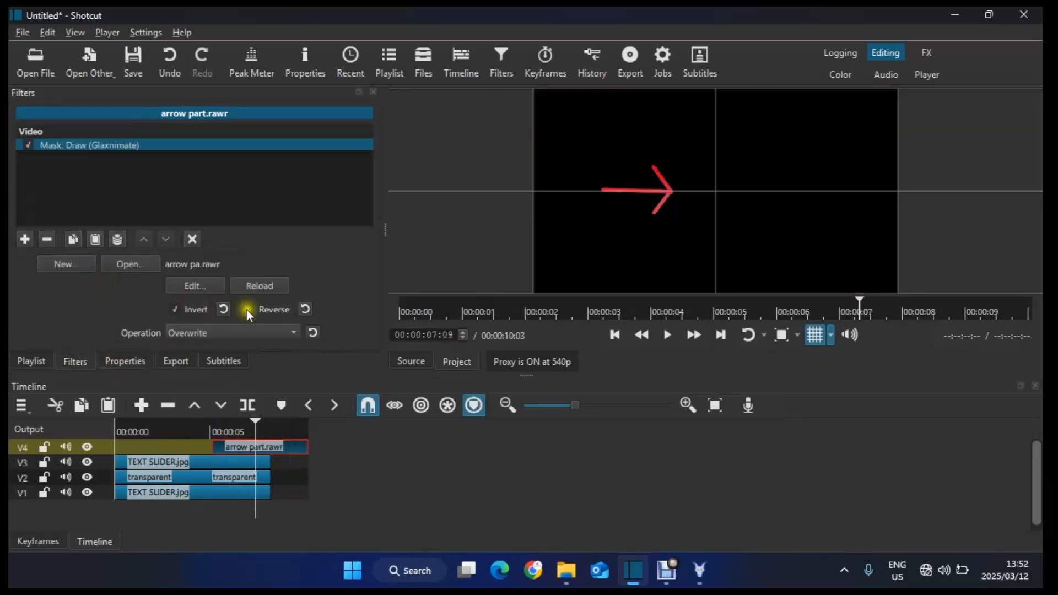
left_click(175, 310)
Step: Add an Opacity filter to the arrow part clip and lower its opacity
left_click(25, 239)
left_click(61, 190)
left_click_drag(298, 302, 85, 302)
Step: Add a Size, Position & Rotate filter and resize the arrow to about 623 x 351 at position 570, 373 beside the year
left_click(25, 240)
left_click(77, 215)
left_click_drag(894, 92, 651, 229)
left_click_drag(593, 257, 718, 204)
left_click(816, 335)
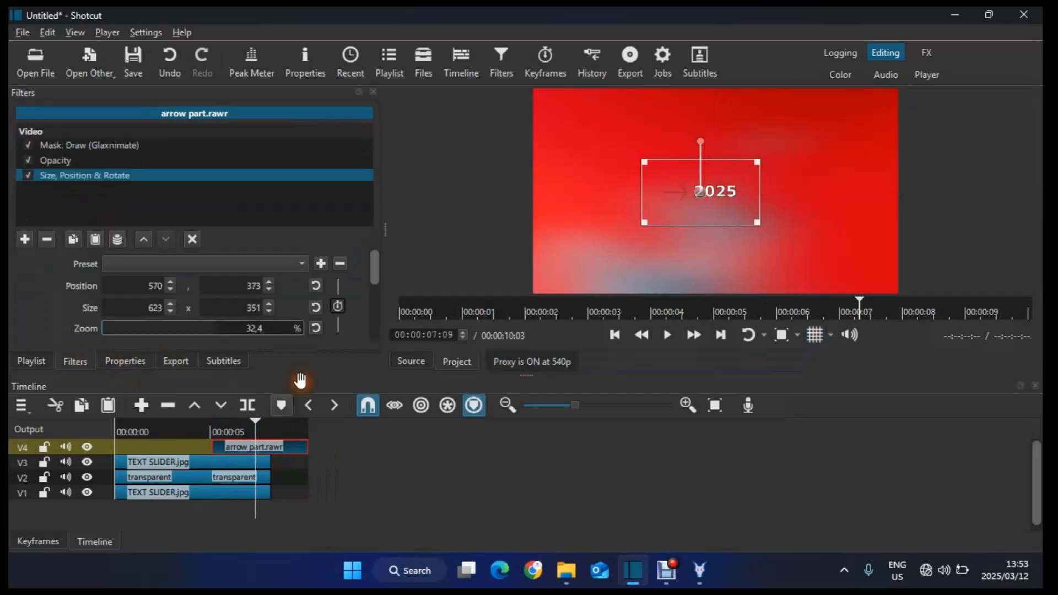
Step: Add a new video track and paste a copy of the arrow part clip onto it after the original
key("ctrl+i")
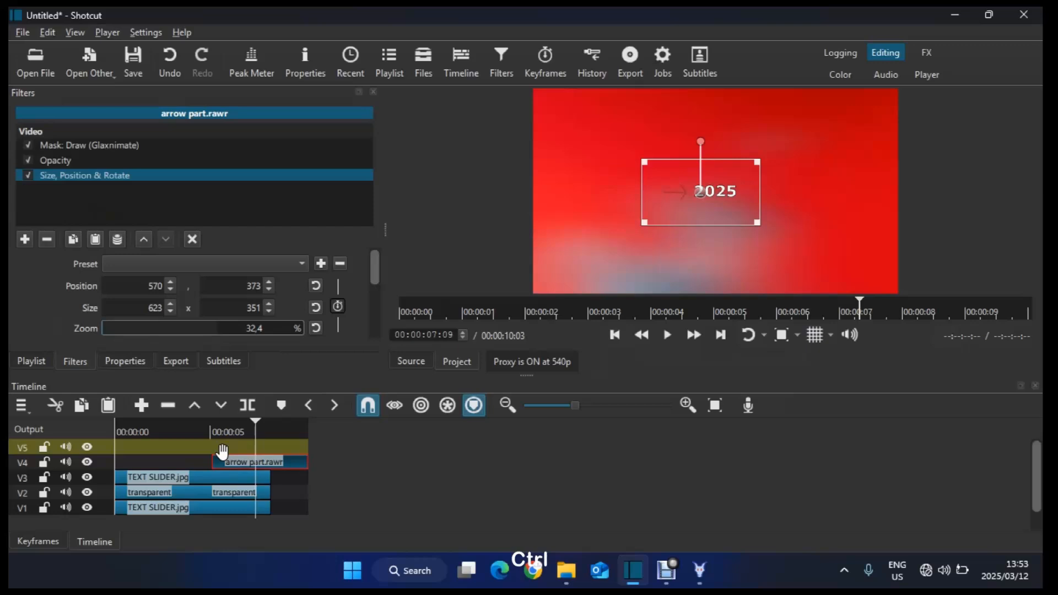
key("ctrl+c")
key("ctrl+v")
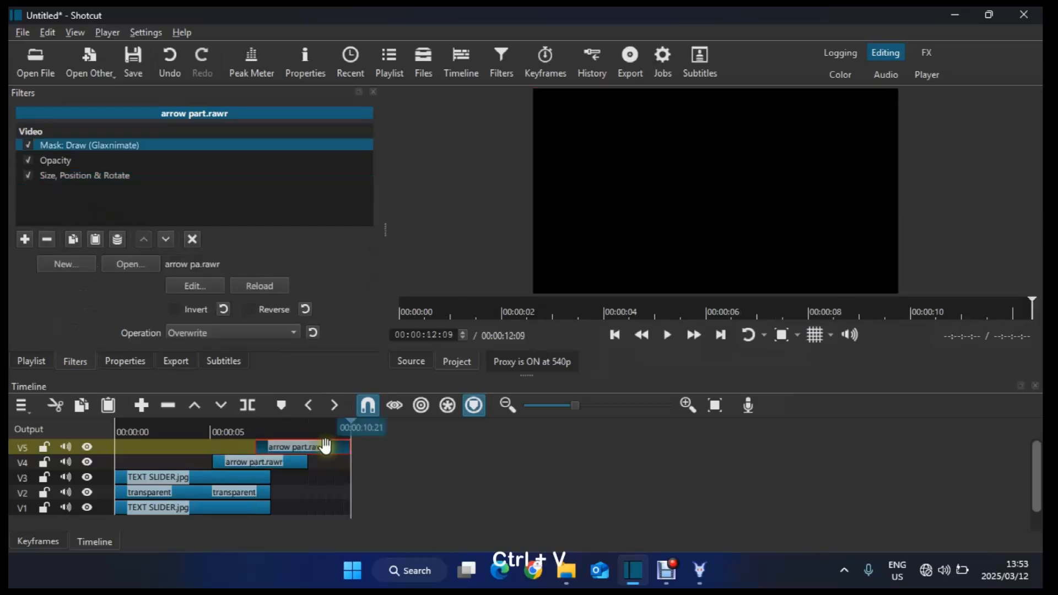
Step: Align the copied arrow clip with the original on the track below and add a Flip filter to it
left_click_drag(326, 446, 278, 452)
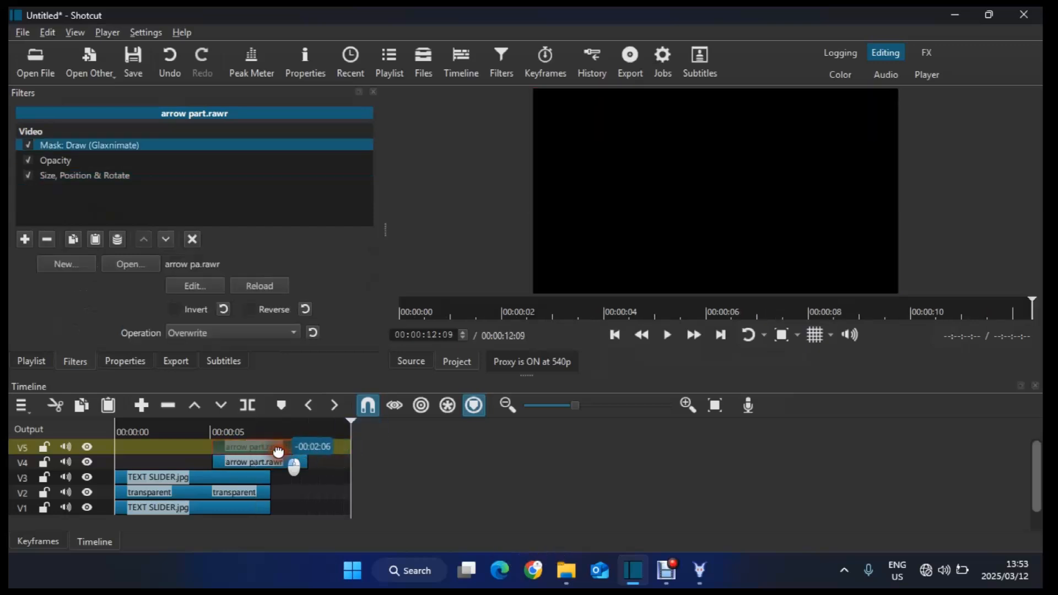
left_click(243, 432)
left_click(25, 239)
left_click(237, 151)
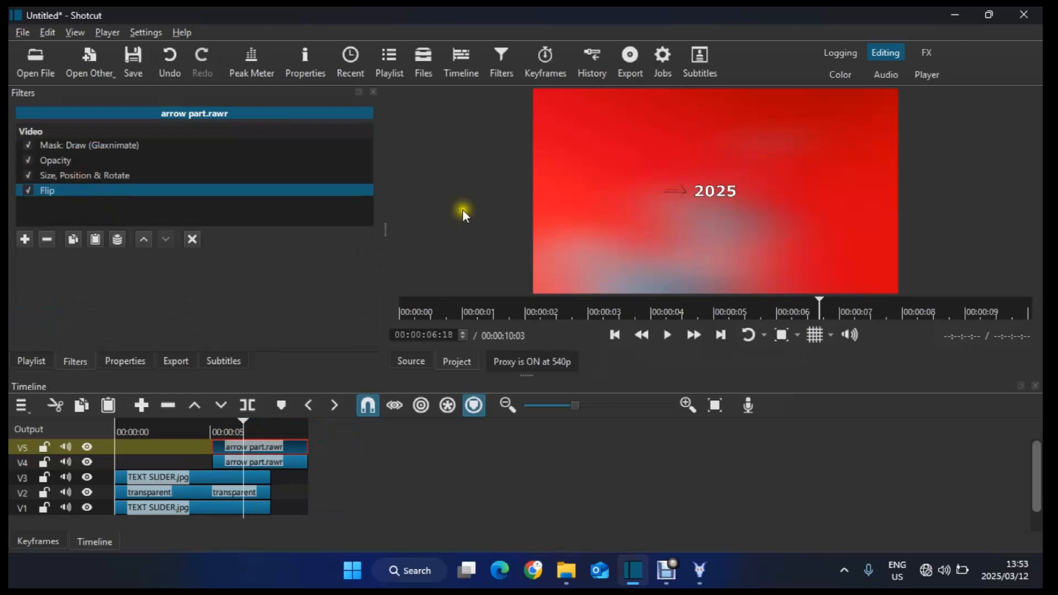
left_click_drag(87, 190, 88, 176)
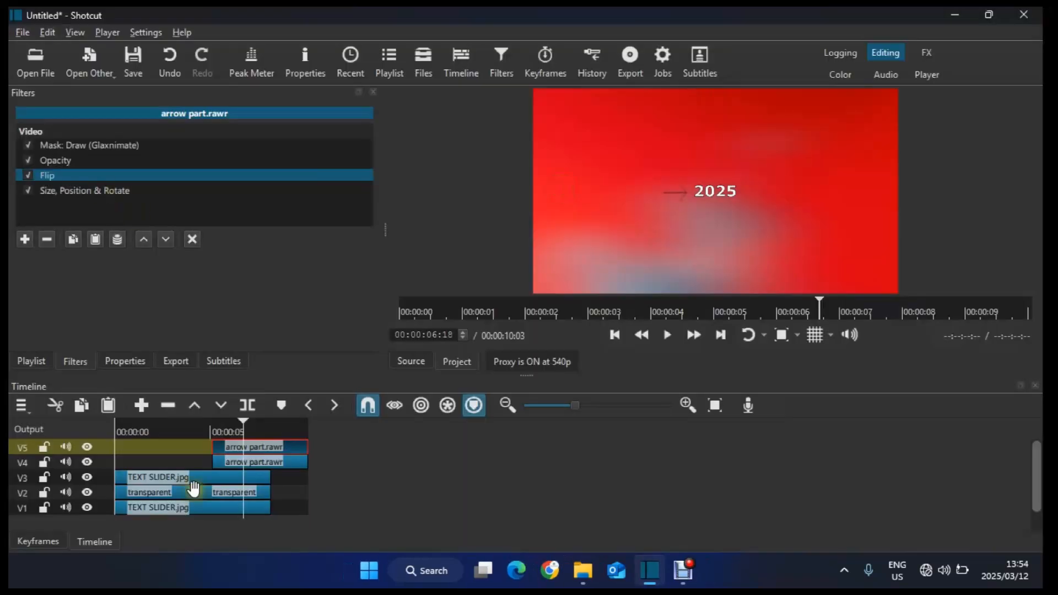
Step: Preview the mirrored arrow and drag the copied arrow clip back into line with the original at the 5-second mark
left_click(154, 192)
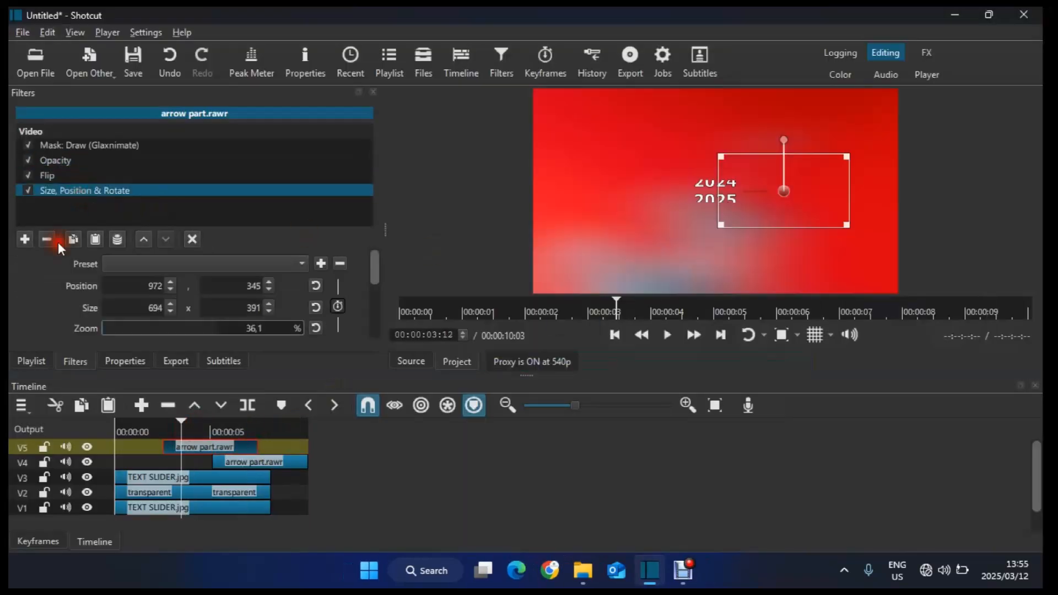
left_click(56, 242)
key("space")
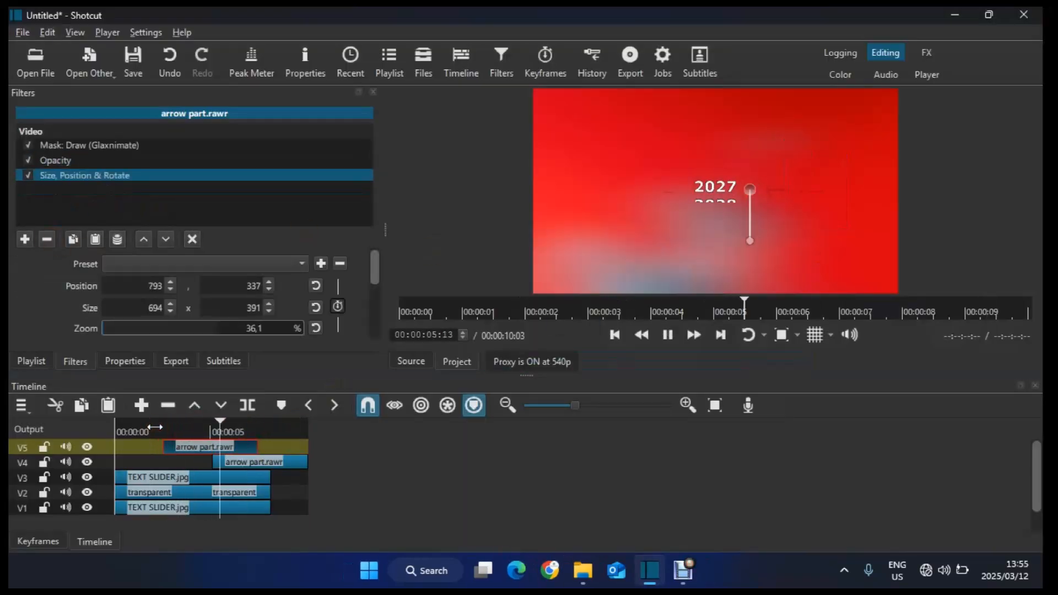
key("space")
left_click(243, 446)
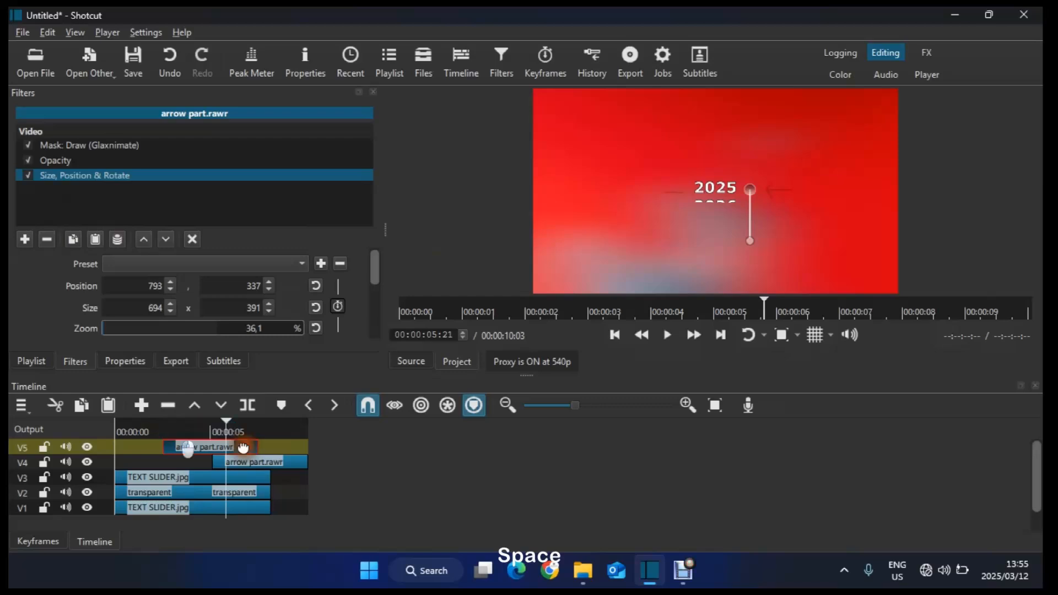
left_click_drag(243, 447, 240, 439)
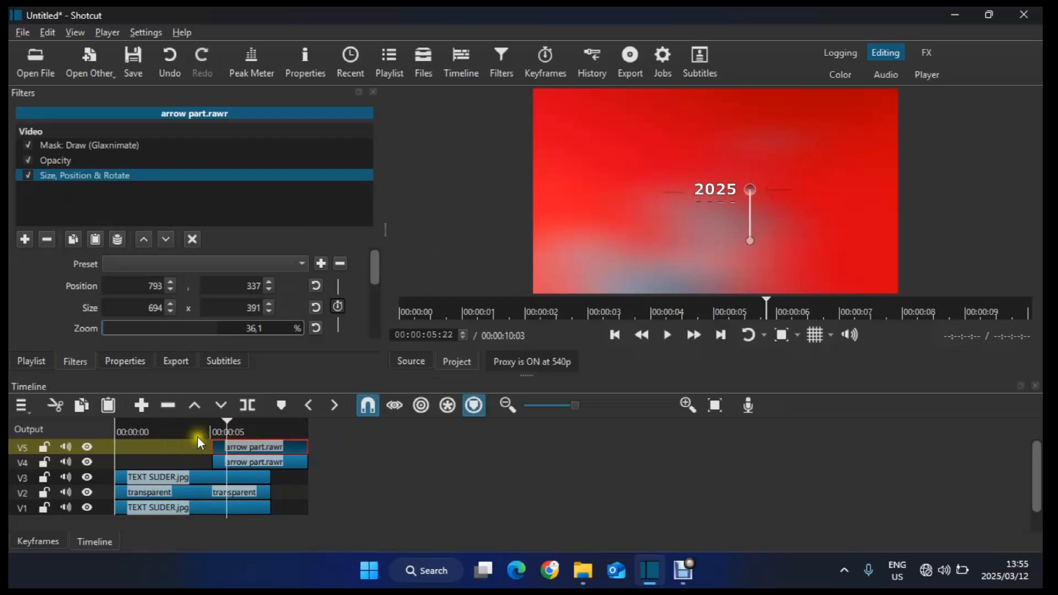
Step: Split both arrow clips at about 8 seconds, where the text slider clips end
left_click_drag(164, 428, 116, 427)
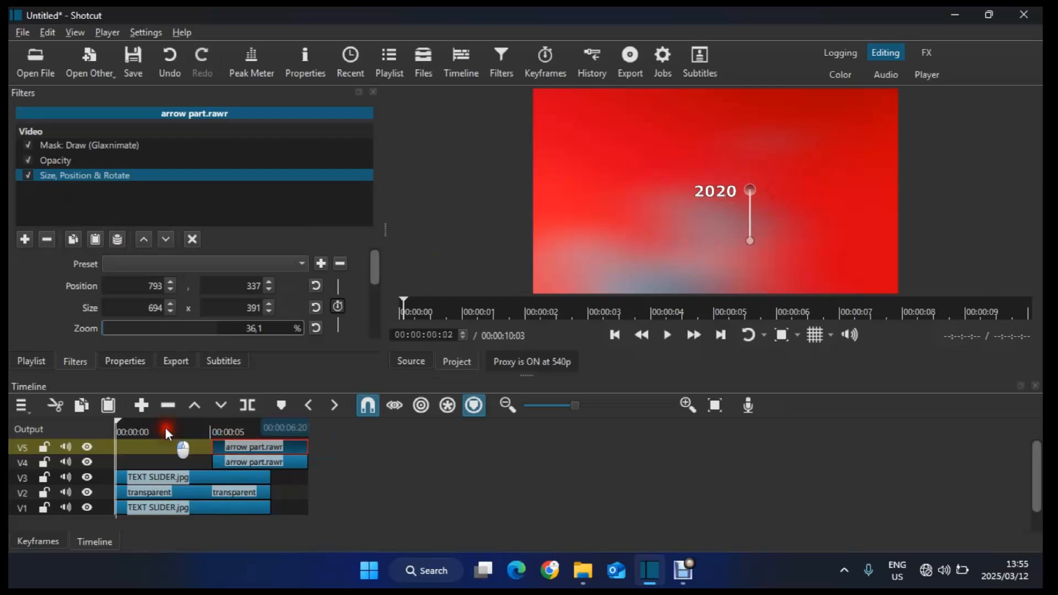
left_click(269, 425)
left_click_drag(270, 425, 275, 429)
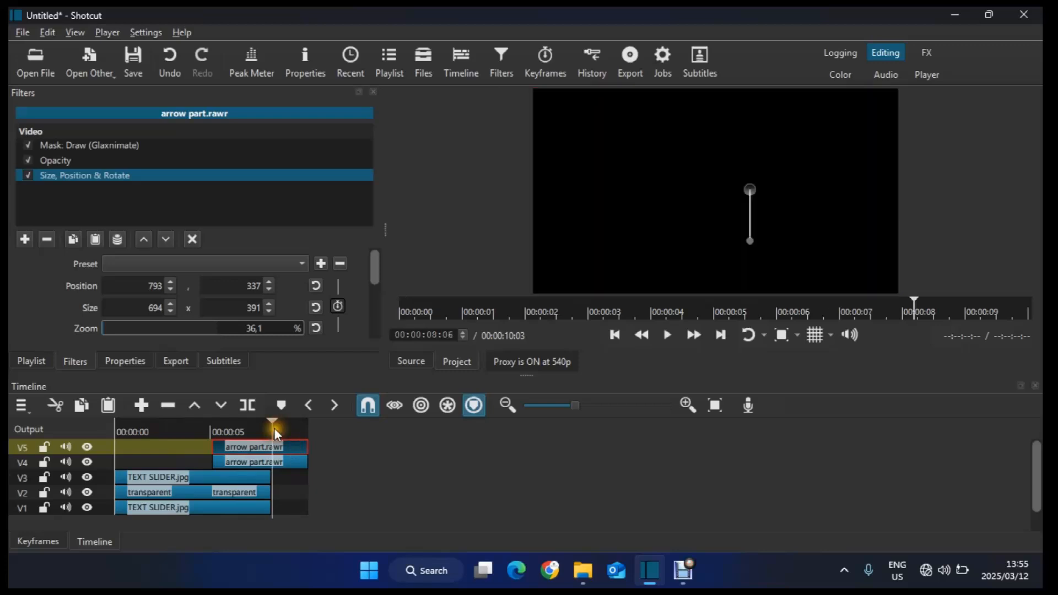
left_click(729, 402)
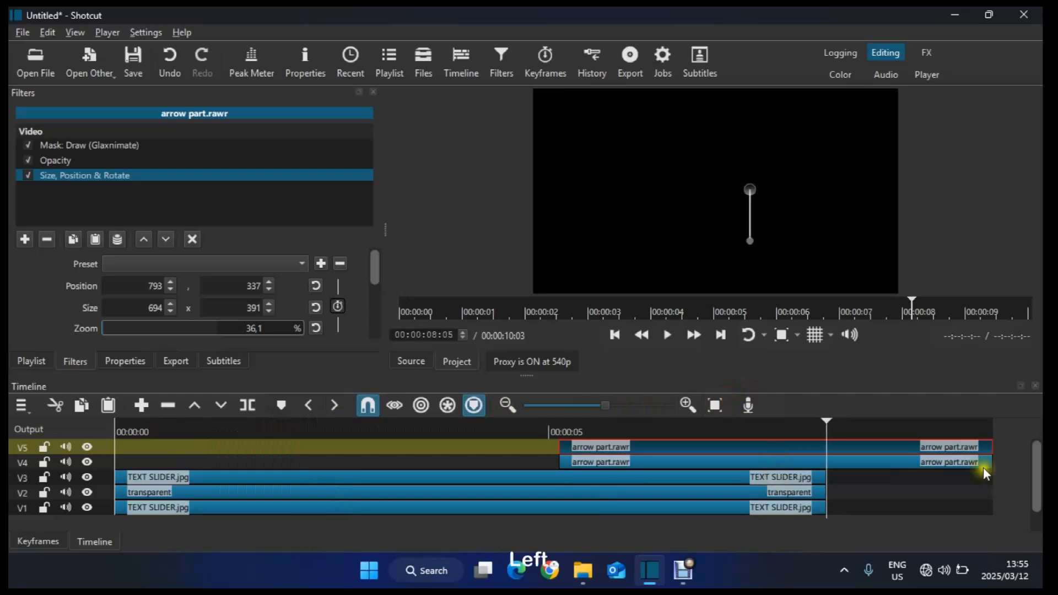
left_click(949, 463)
key("s")
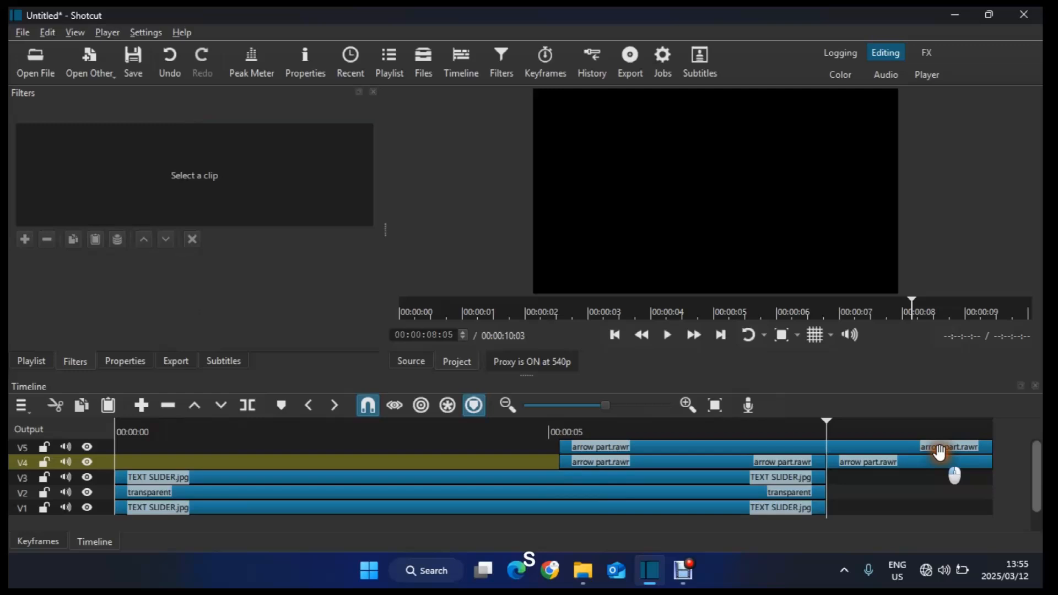
left_click(940, 461)
left_click(940, 446)
key("s")
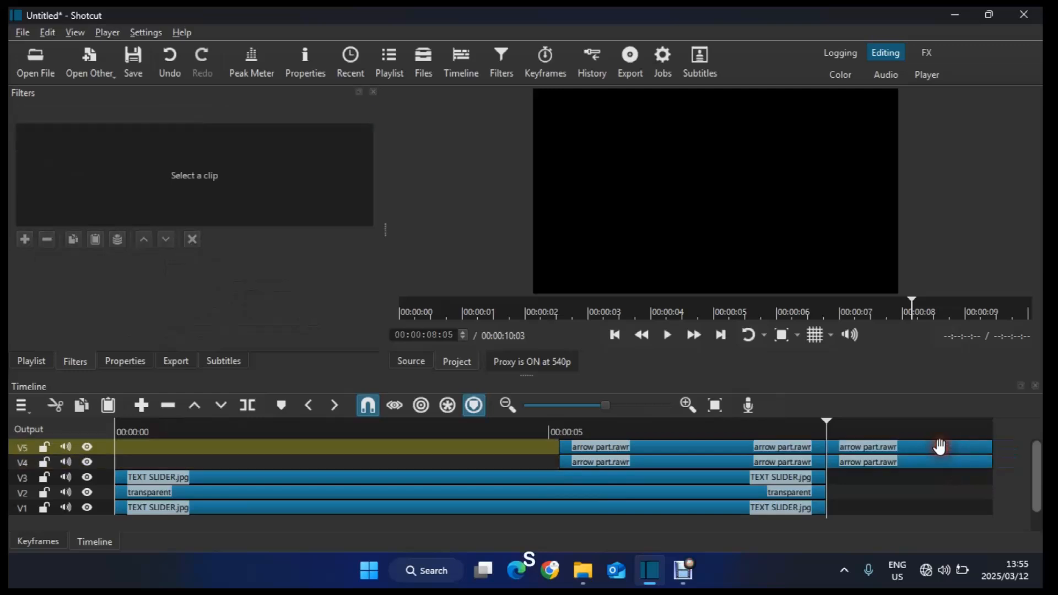
Step: Delete the two trailing arrow clip pieces past the end of the text slider
left_click(941, 447)
left_click(917, 459, "ctrl")
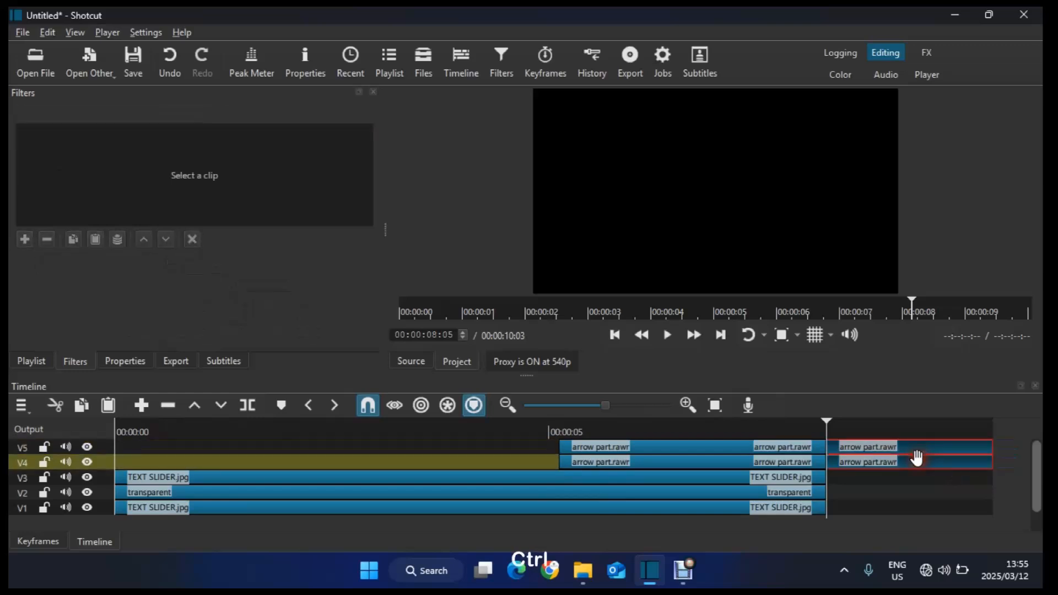
key("Delete")
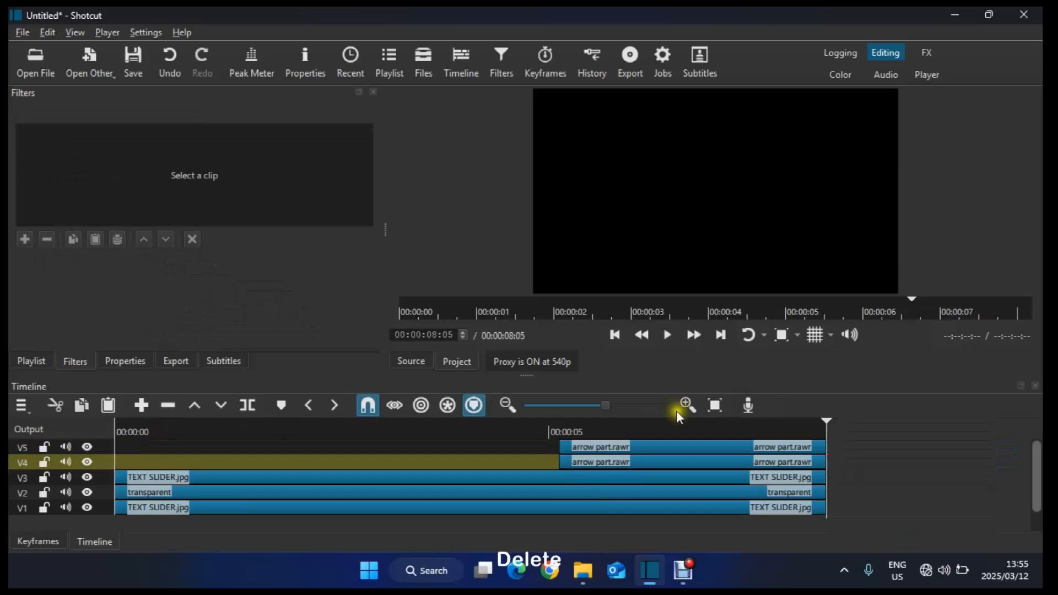
Step: Fit the timeline to the window and play the project from the start
left_click(714, 406)
left_click(616, 336)
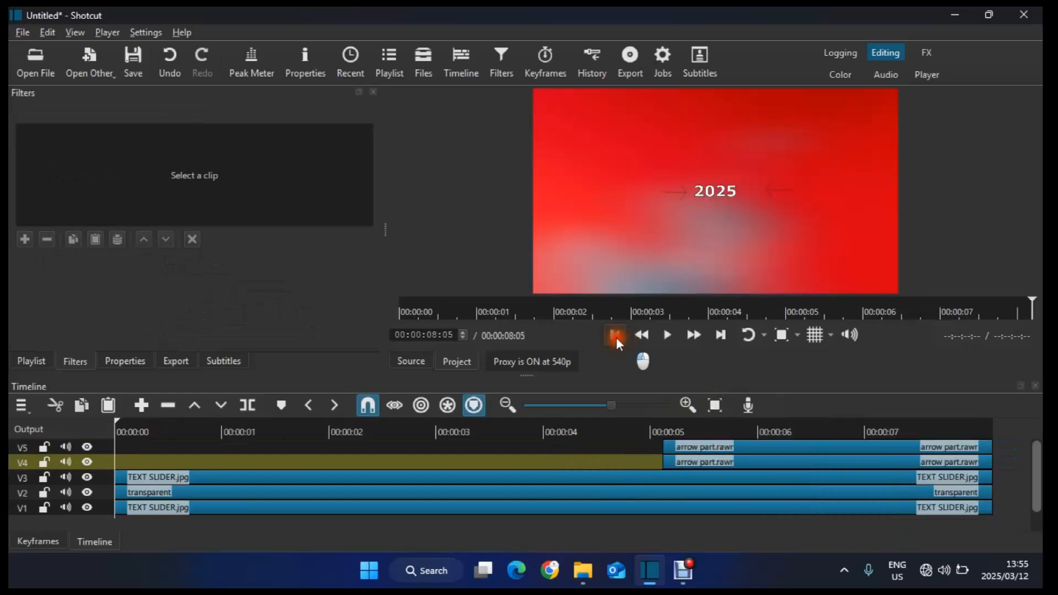
key("space")
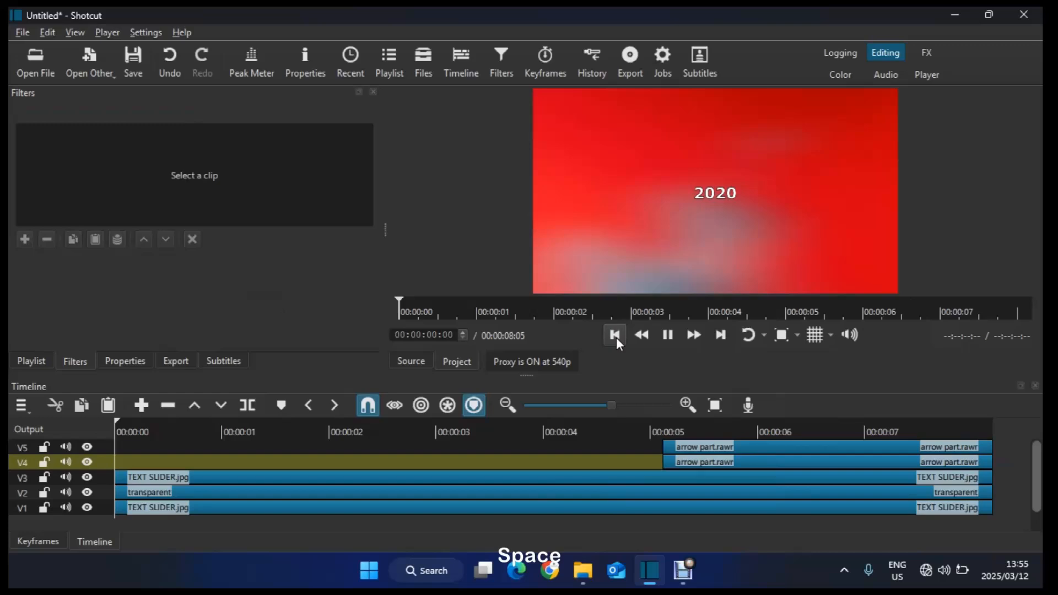